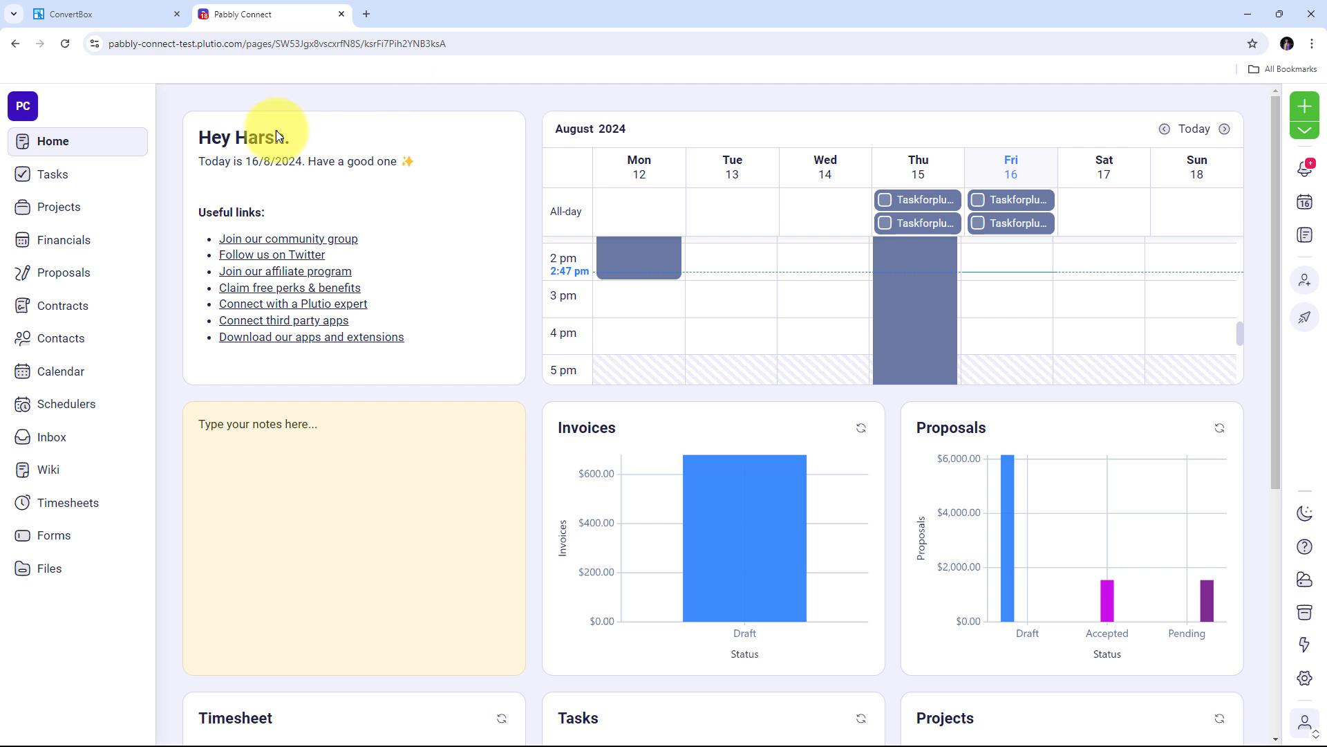
pyautogui.click(95, 13)
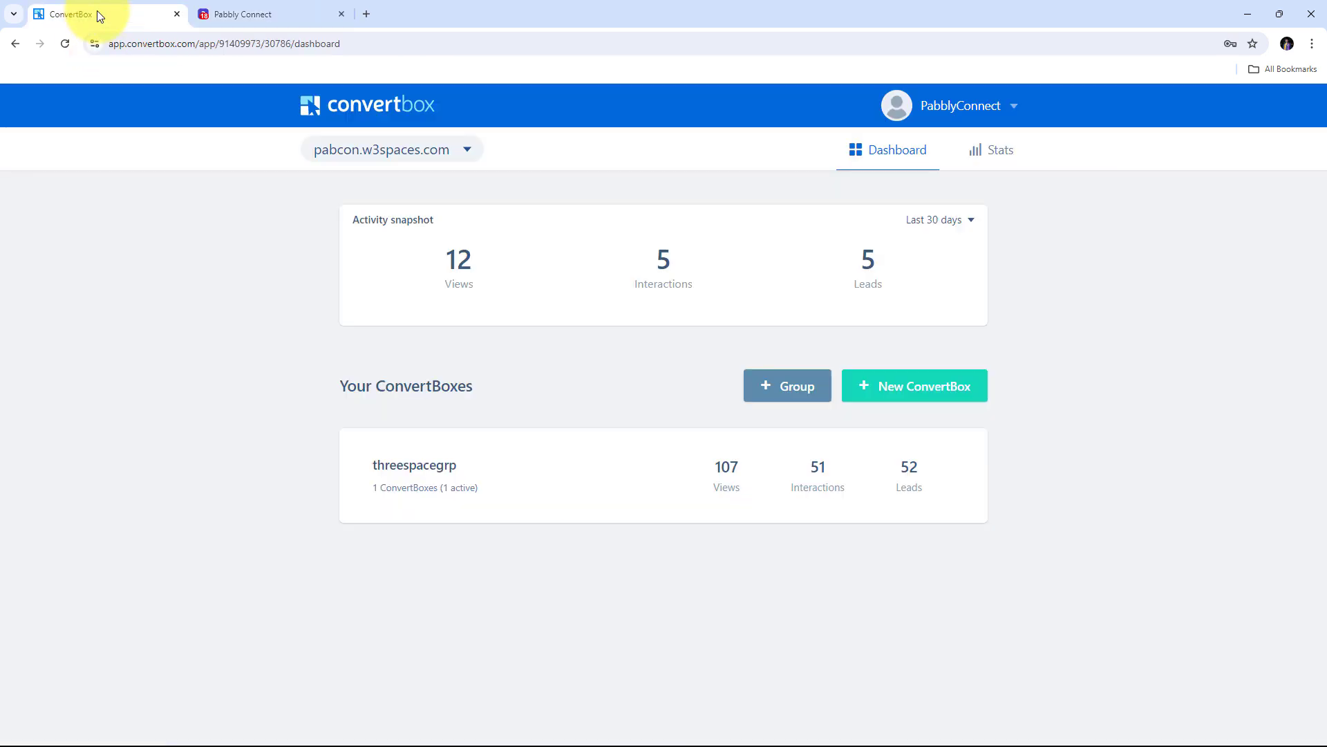
pyautogui.click(231, 10)
pyautogui.hotkey('ctrl', 'Tab')
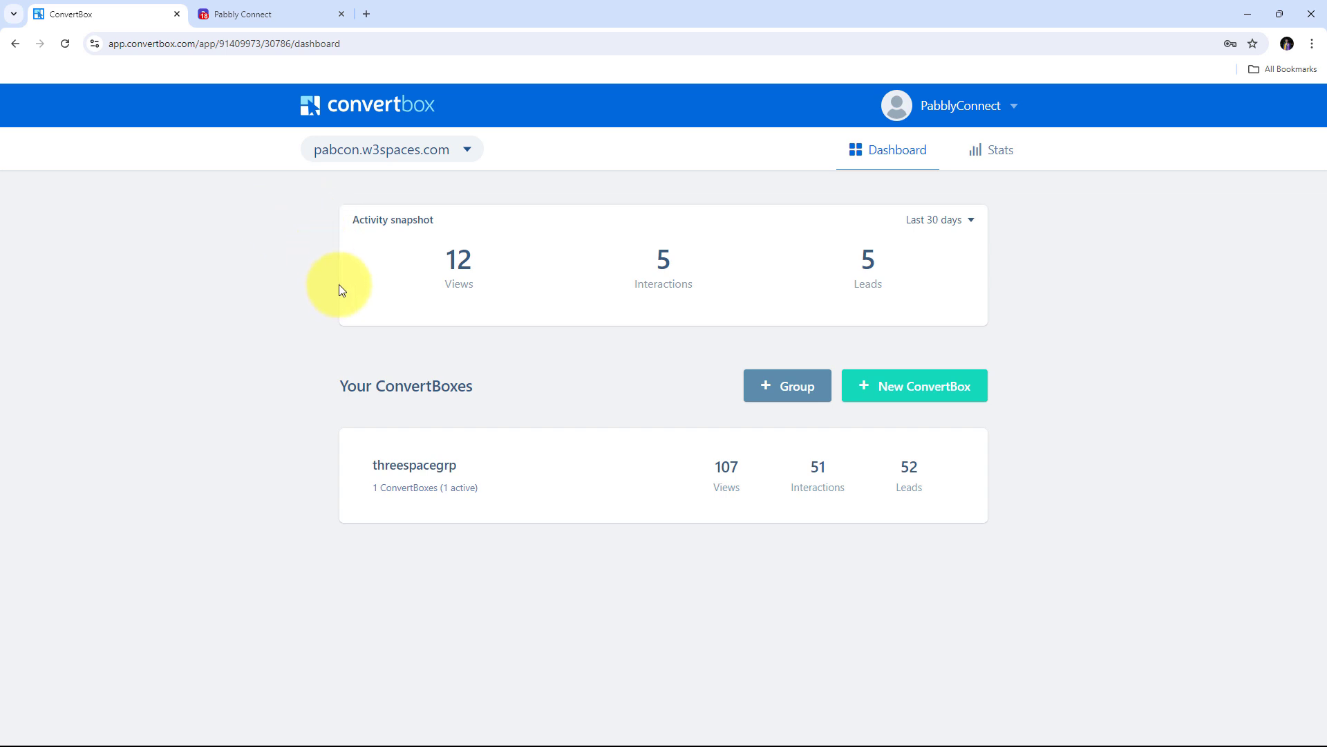
pyautogui.click(260, 16)
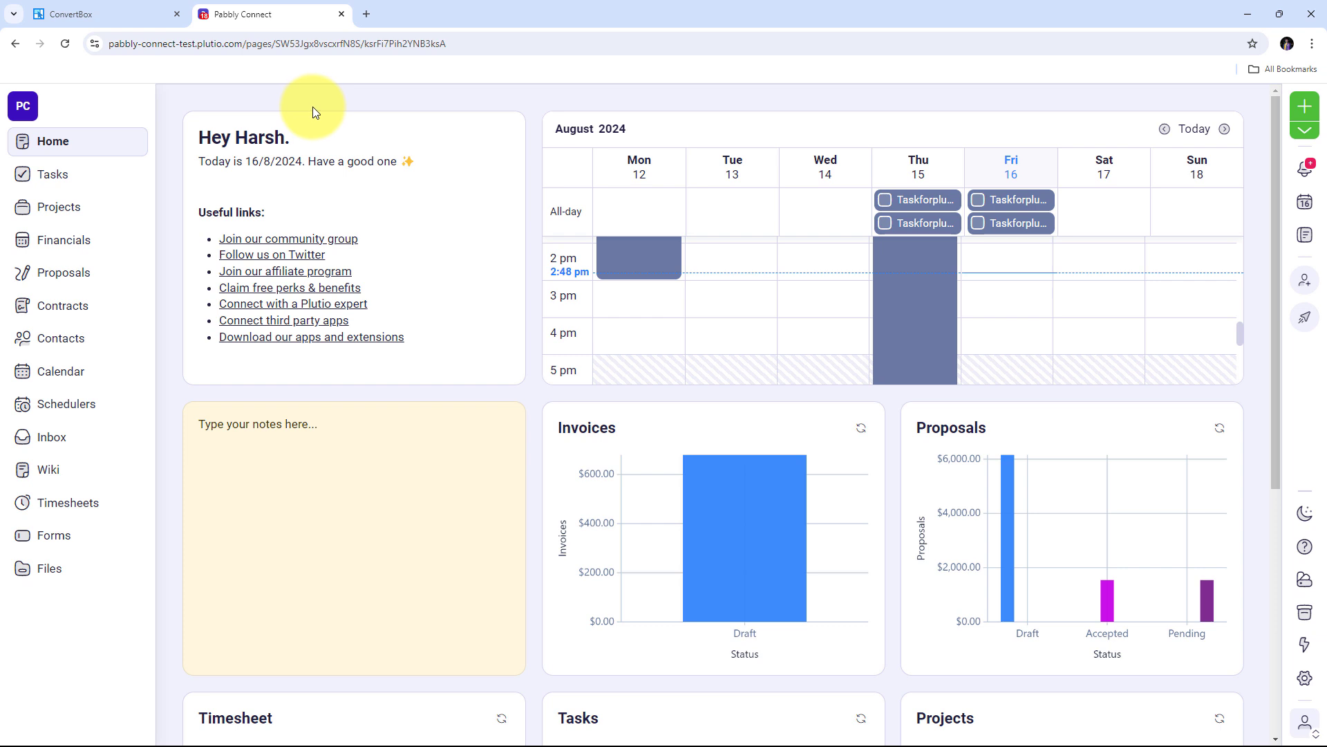
# Step: Open pabbly.com/connect in a new browser tab and sign in to the existing account
pyautogui.click(365, 13)
pyautogui.write('pa')
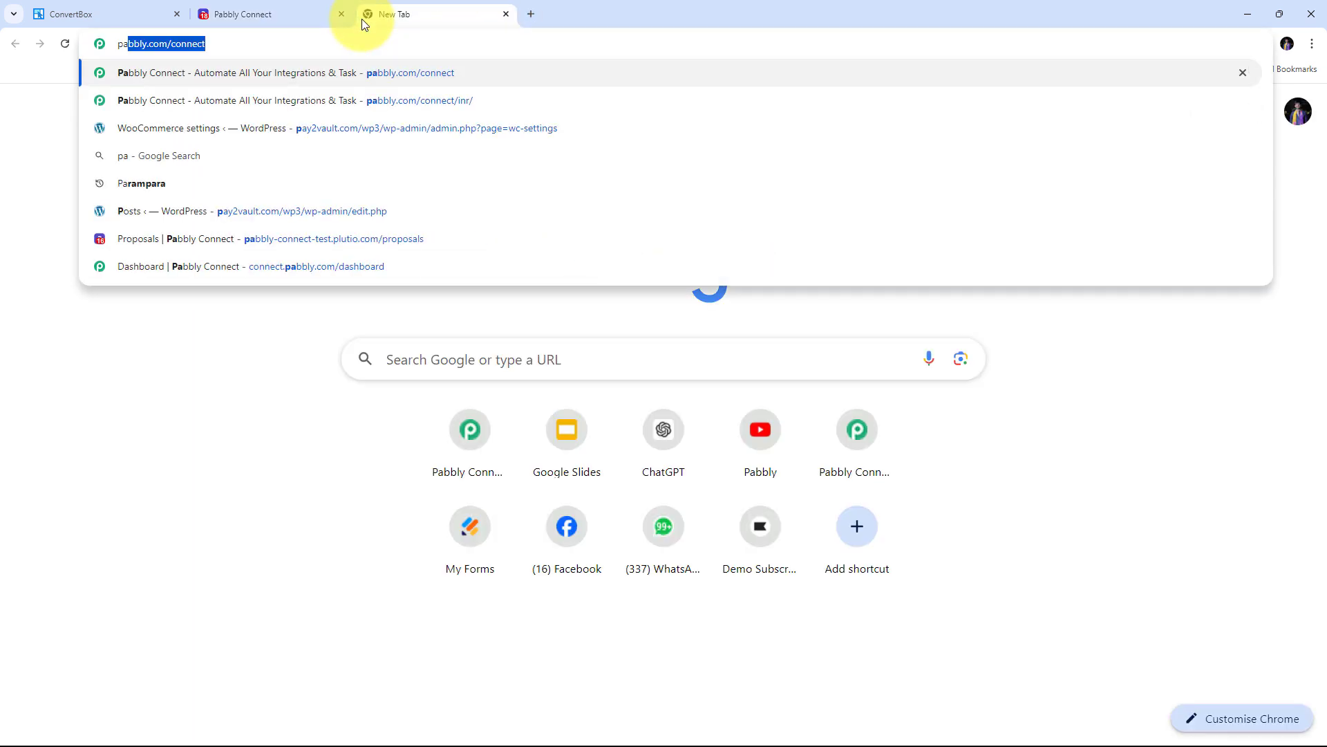
pyautogui.write('bbly.com/')
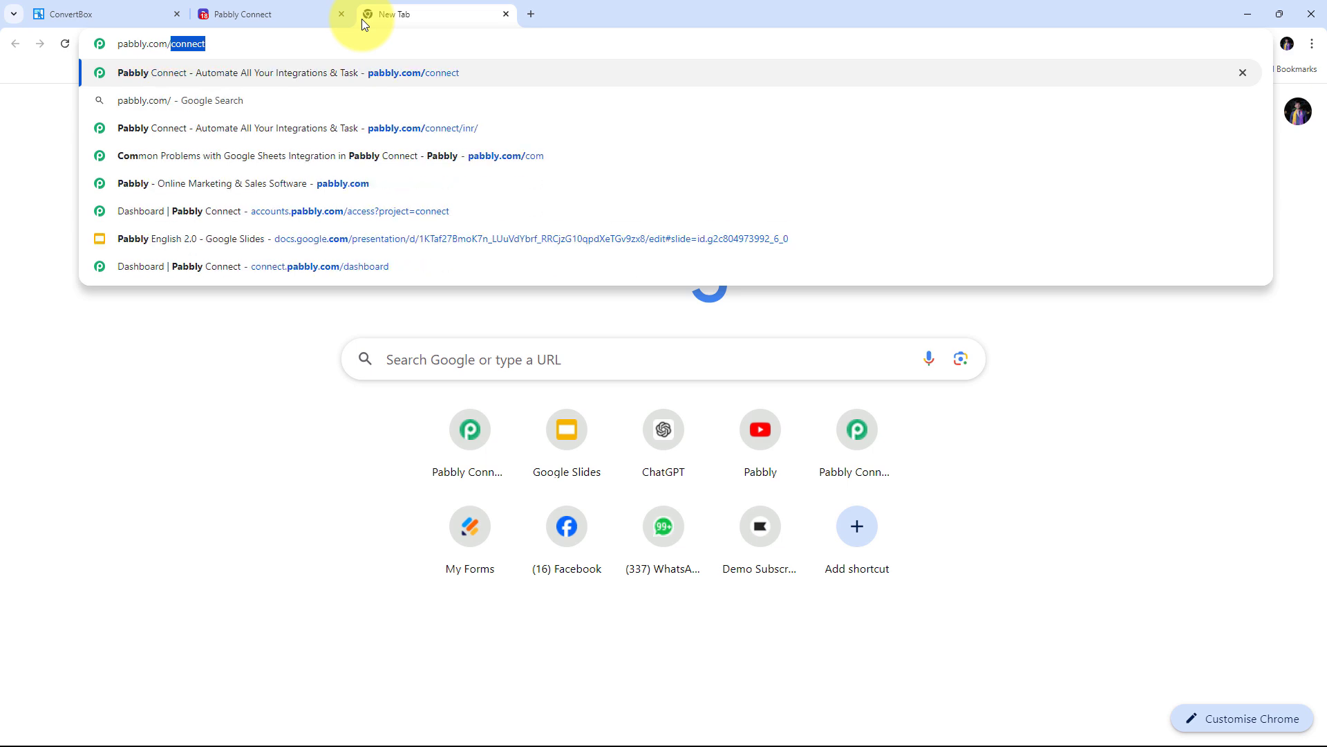
pyautogui.press('Return')
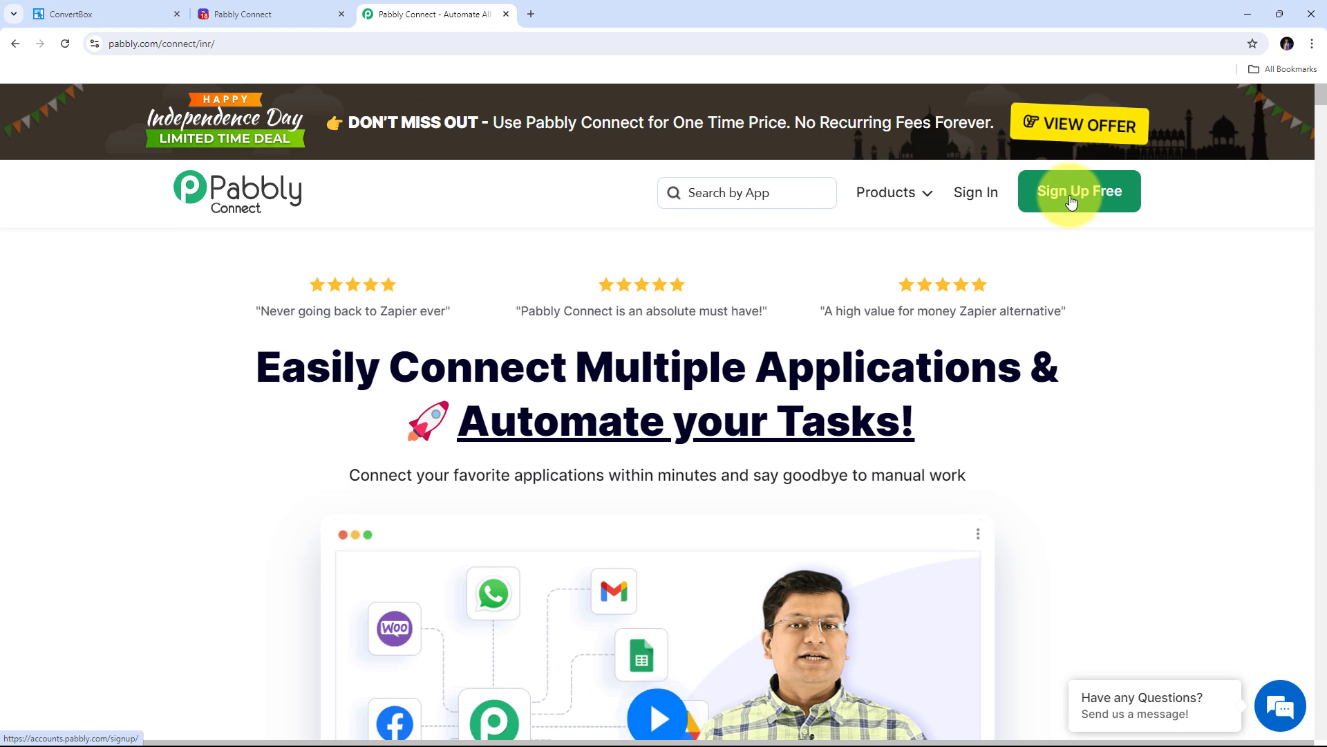
pyautogui.click(974, 199)
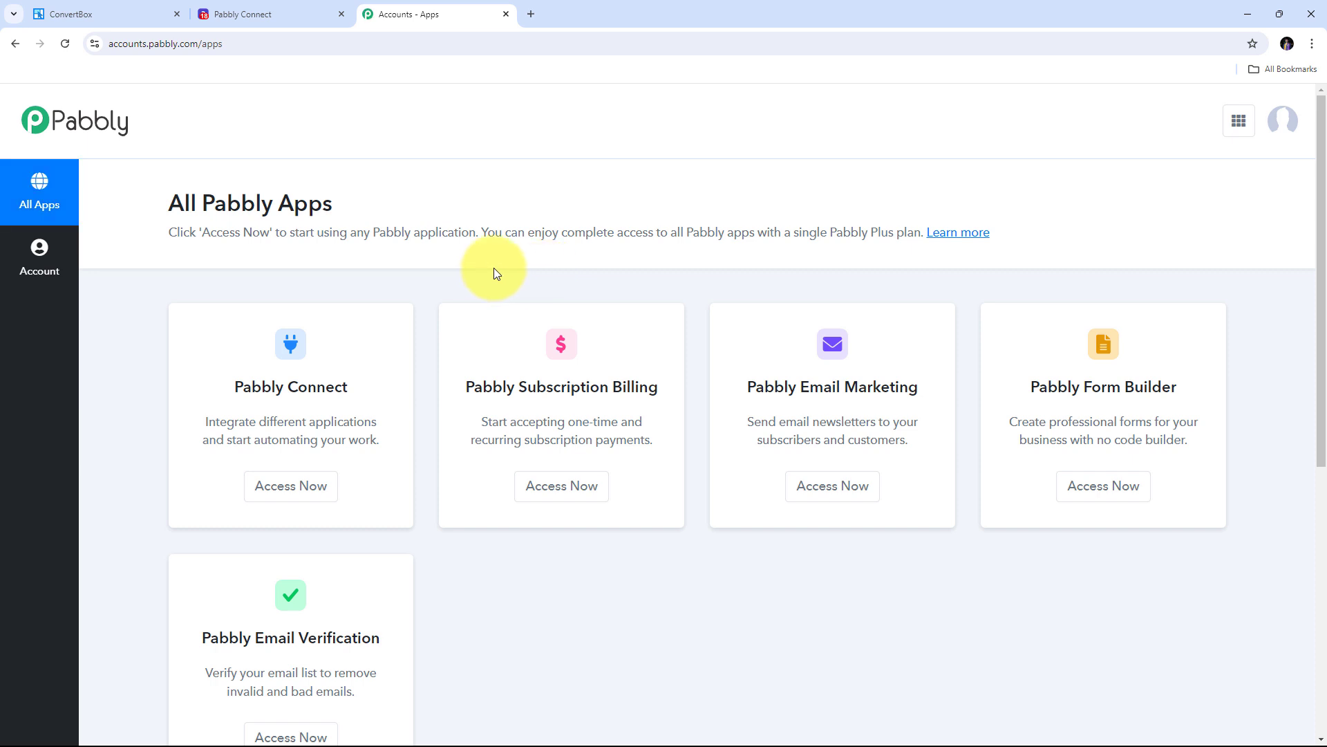
# Step: Access Pabbly Connect from the list of all Pabbly apps
pyautogui.scroll(-1, 487, 270)
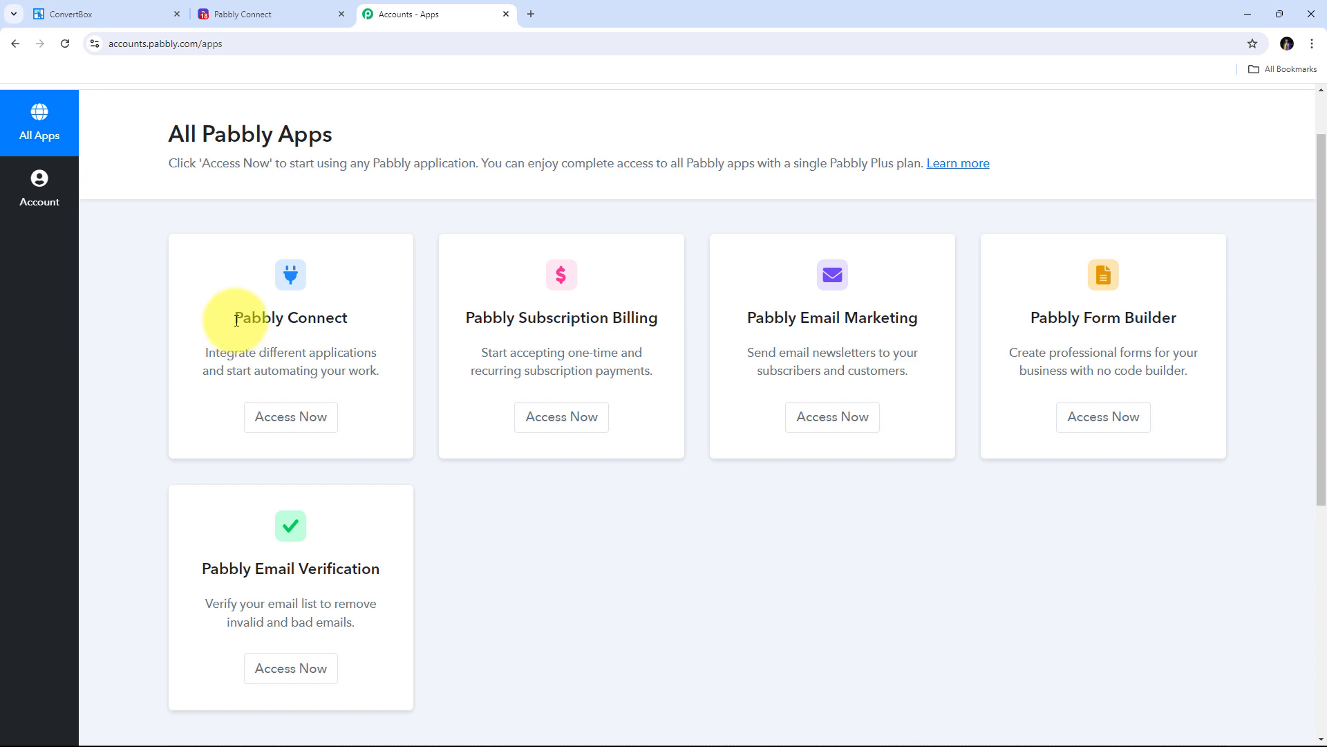
pyautogui.moveTo(236, 320); pyautogui.dragTo(401, 324)
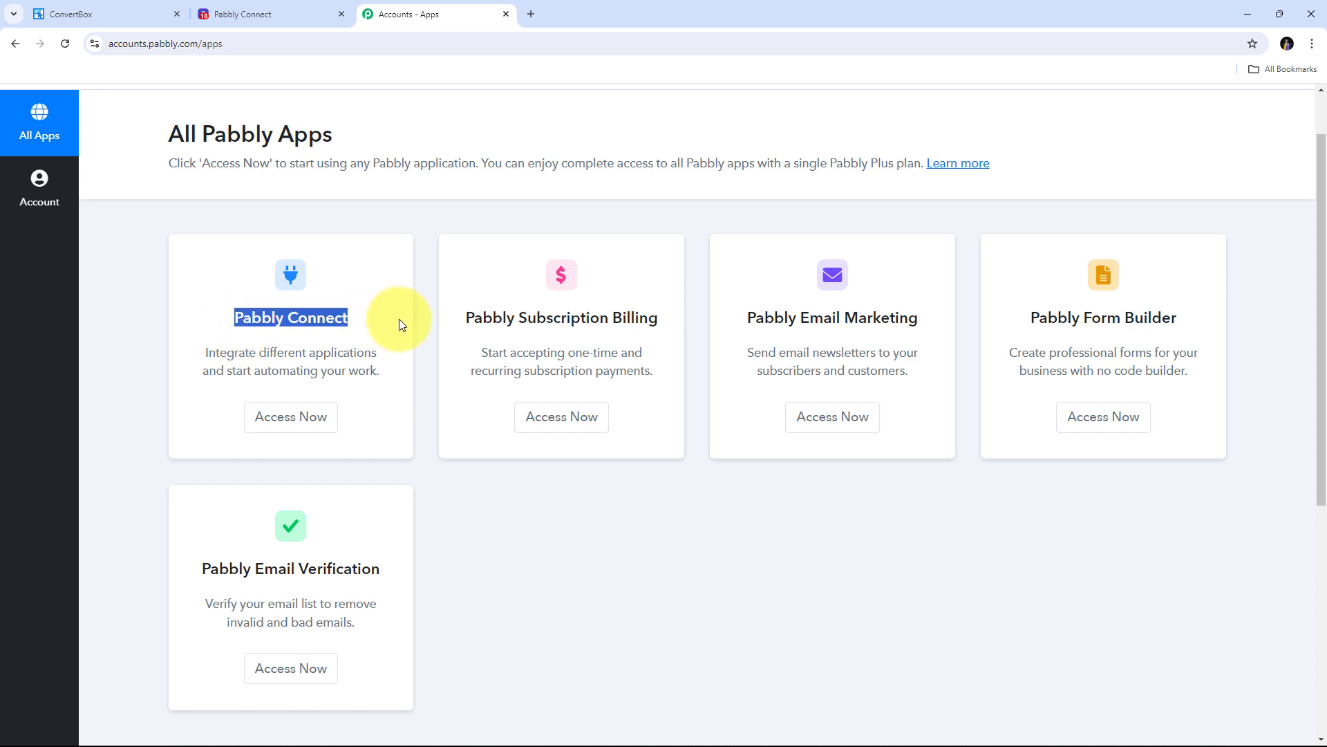
pyautogui.click(294, 420)
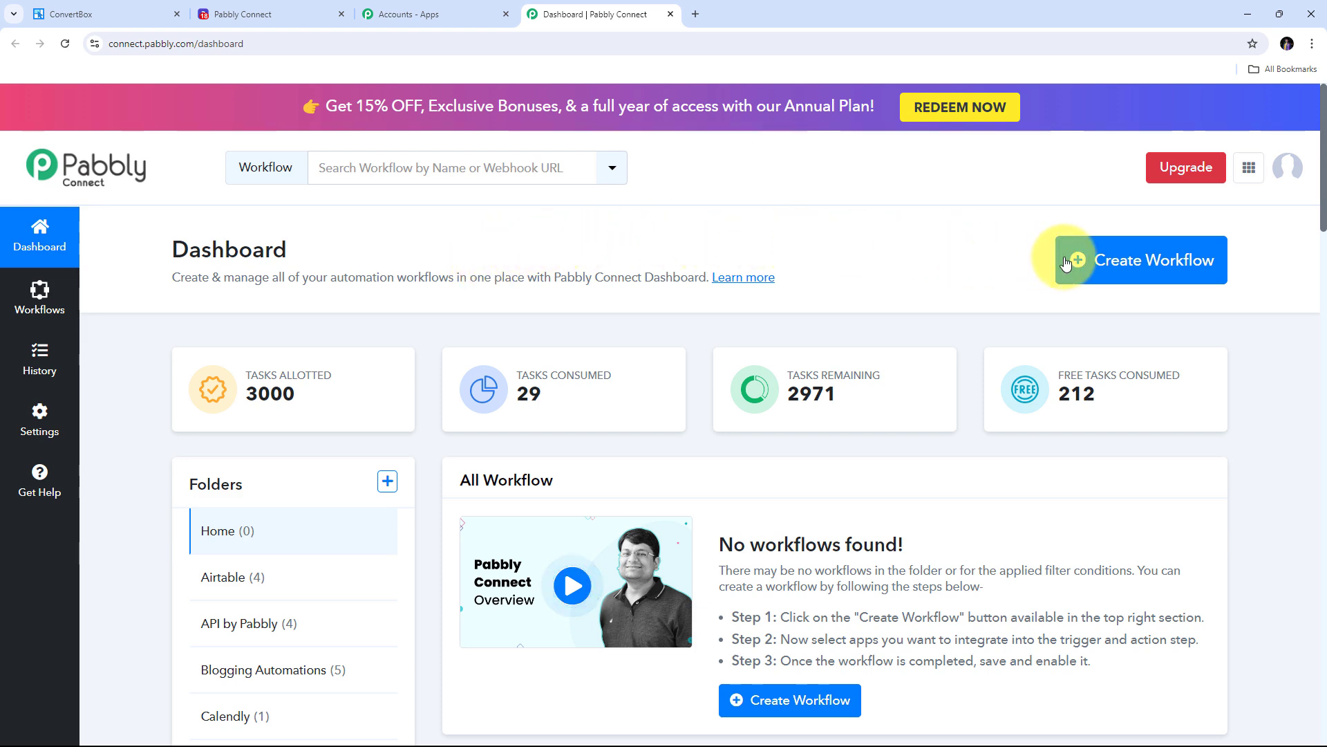
# Step: Create a workflow named "Create Plutio Proposal on ConvertBox Form Submission" in the Home folder
pyautogui.click(1122, 261)
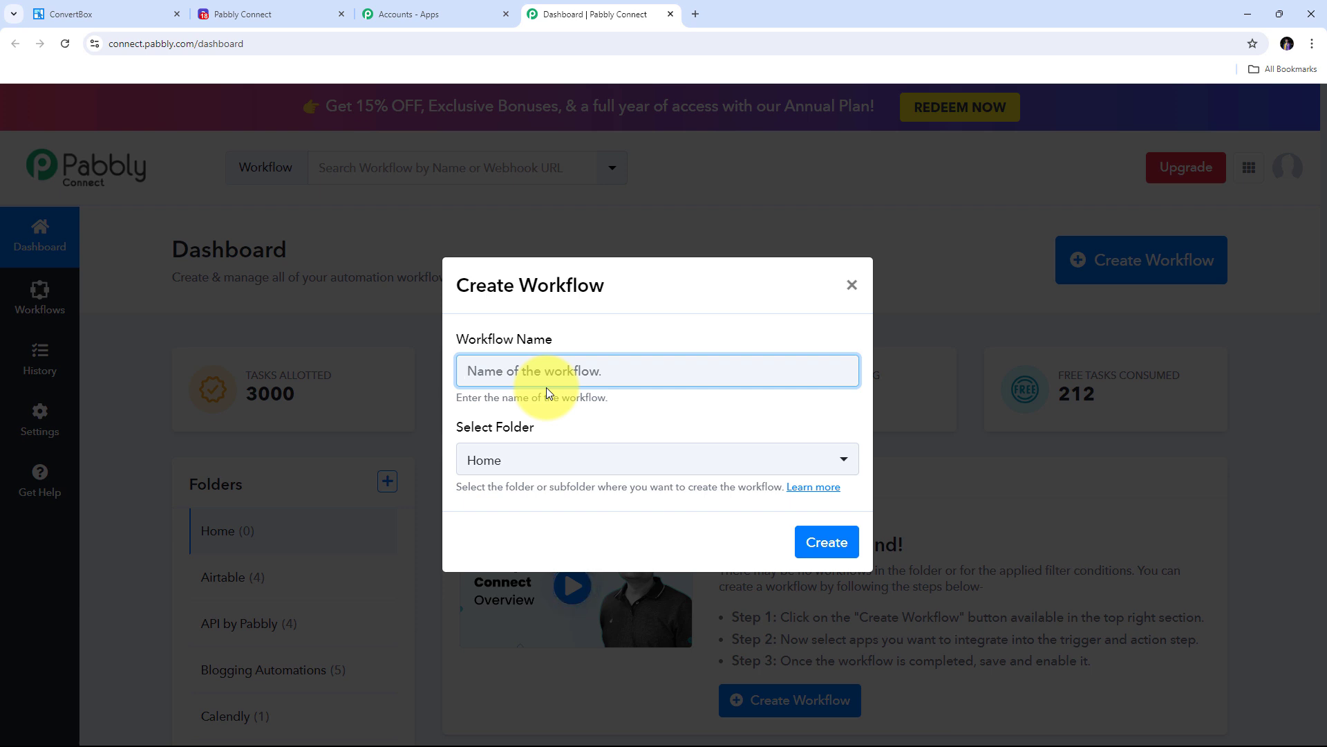
pyautogui.write('Create Plutio Proposal on ConvertBox Form Submission')
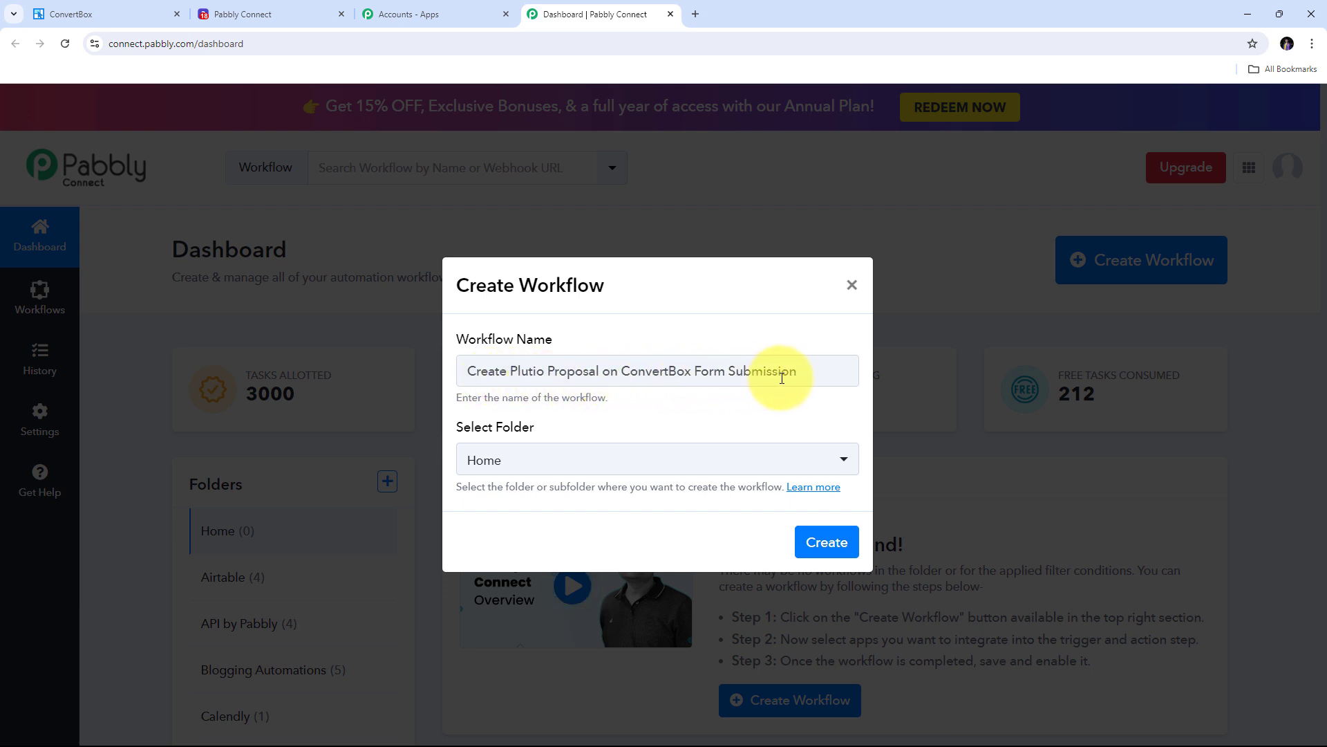
pyautogui.click(831, 543)
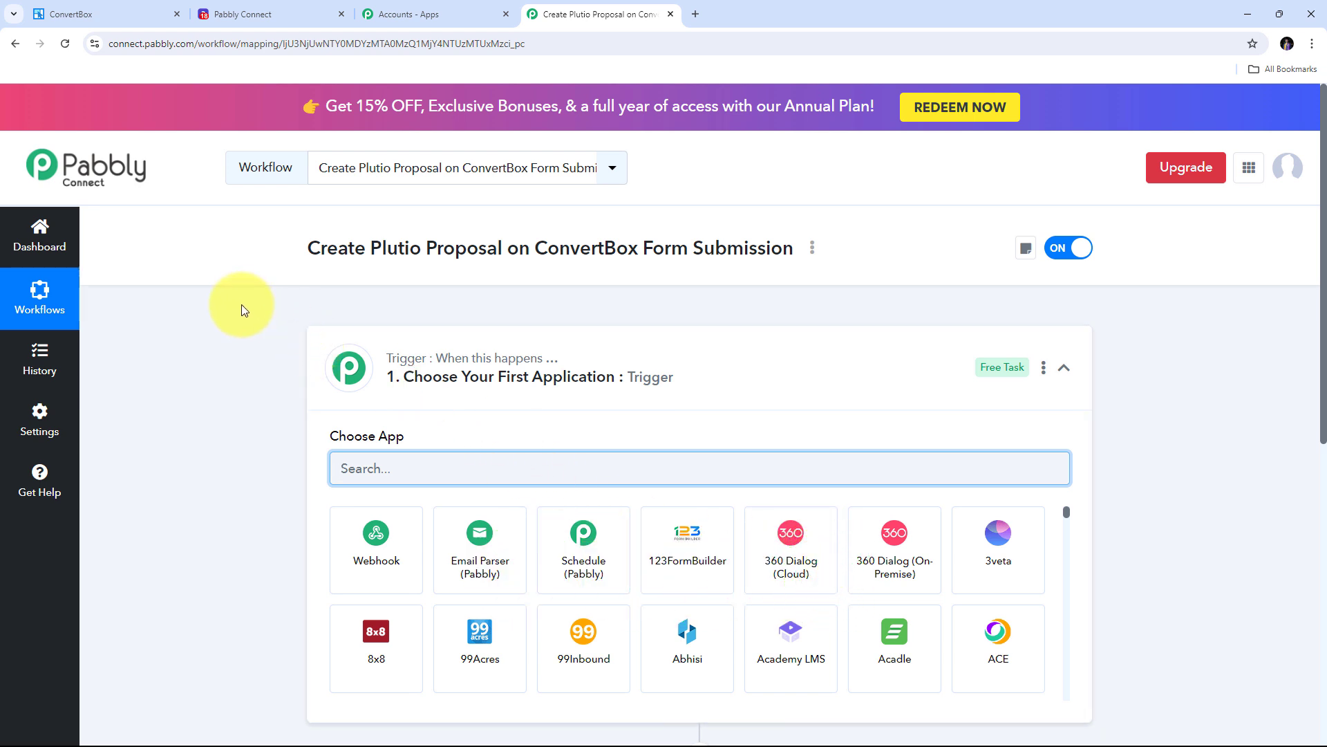
# Step: Set the workflow's trigger app to ConvertBox with New Lead Submission as the trigger event
pyautogui.scroll(-3, 242, 310)
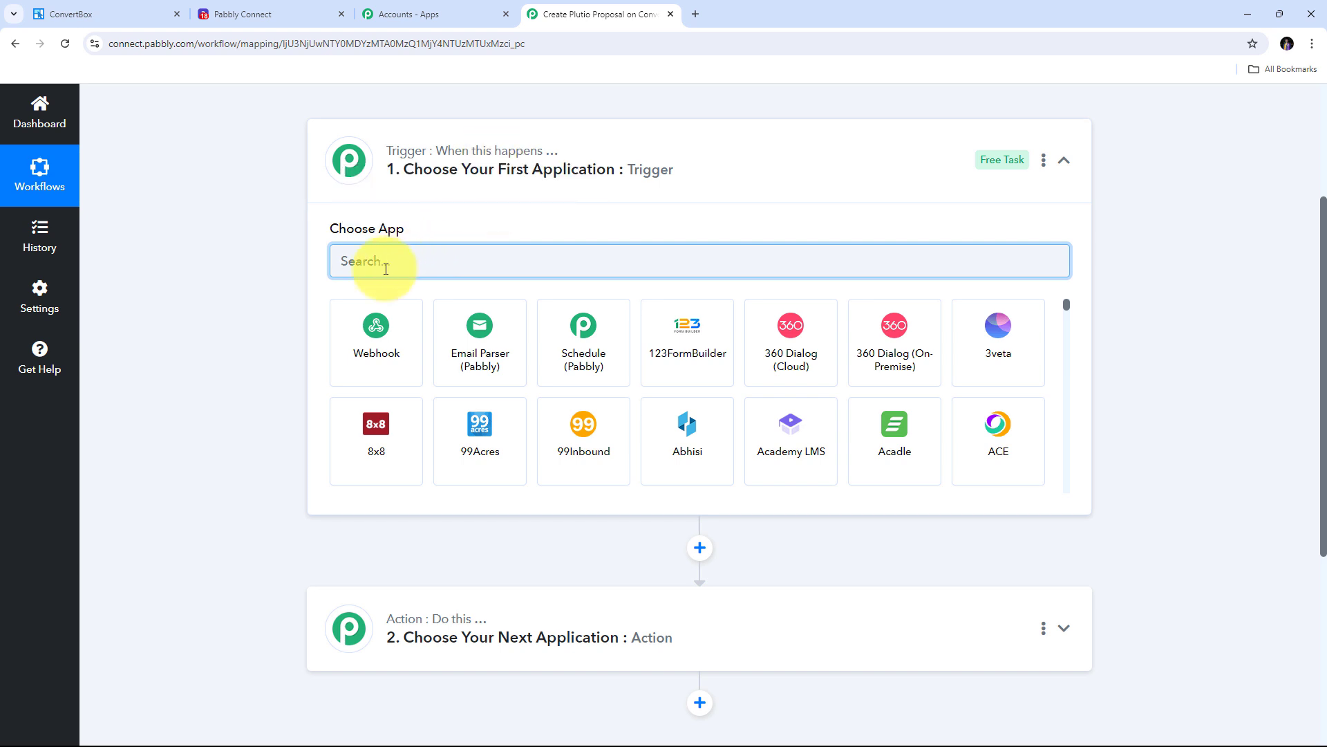
pyautogui.write('Co')
pyautogui.write('nvertBox')
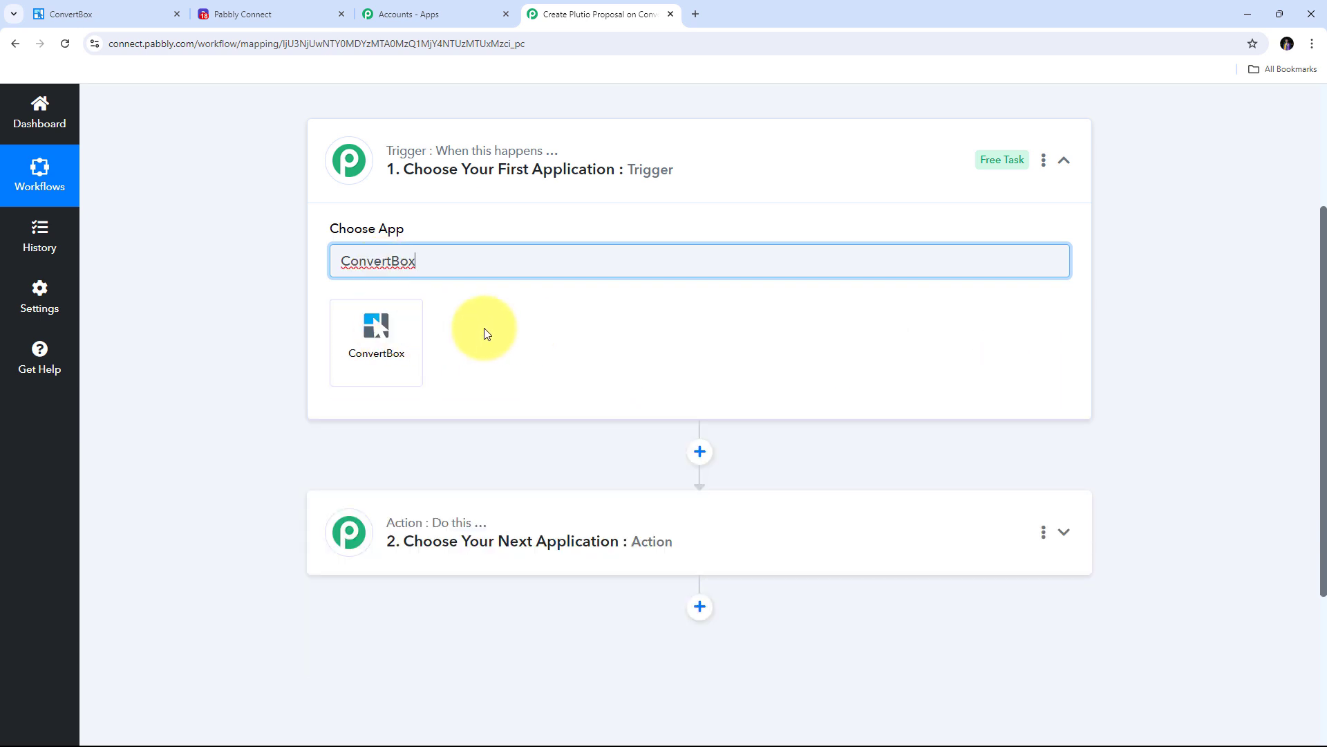
pyautogui.click(382, 333)
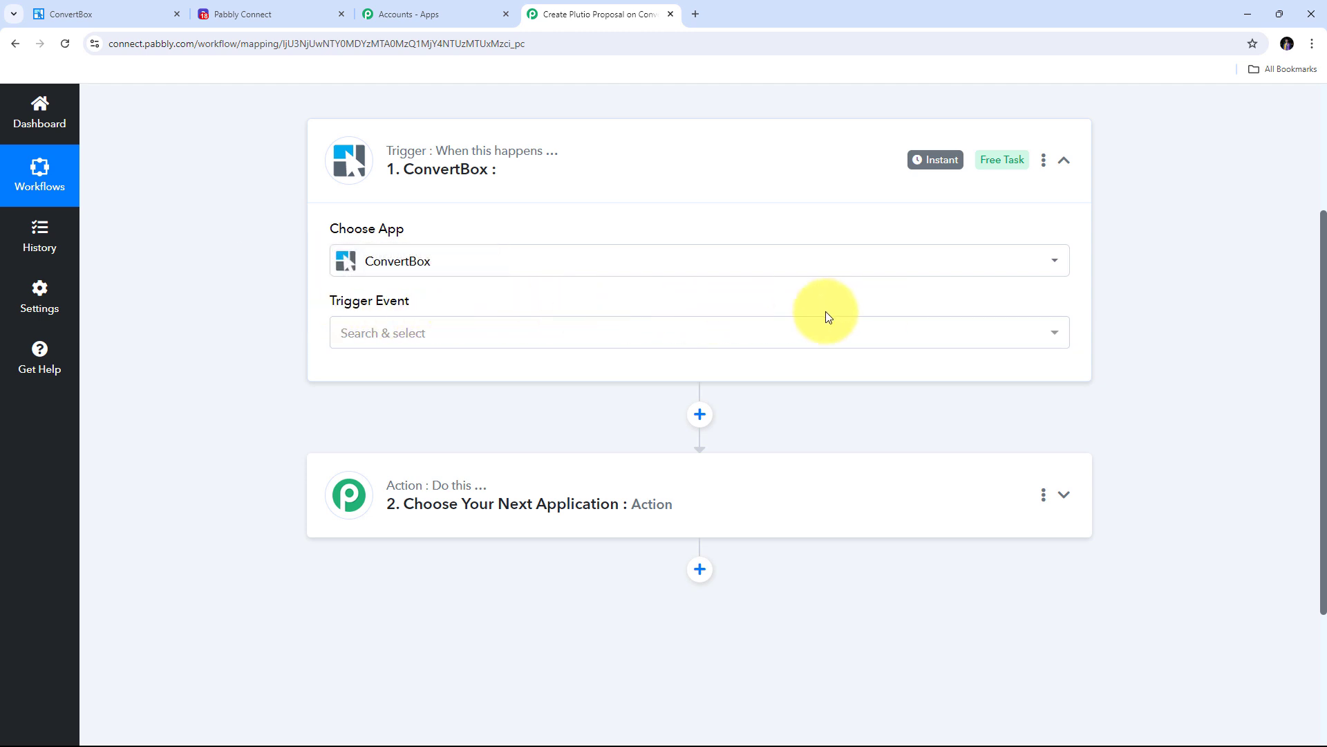
pyautogui.click(644, 328)
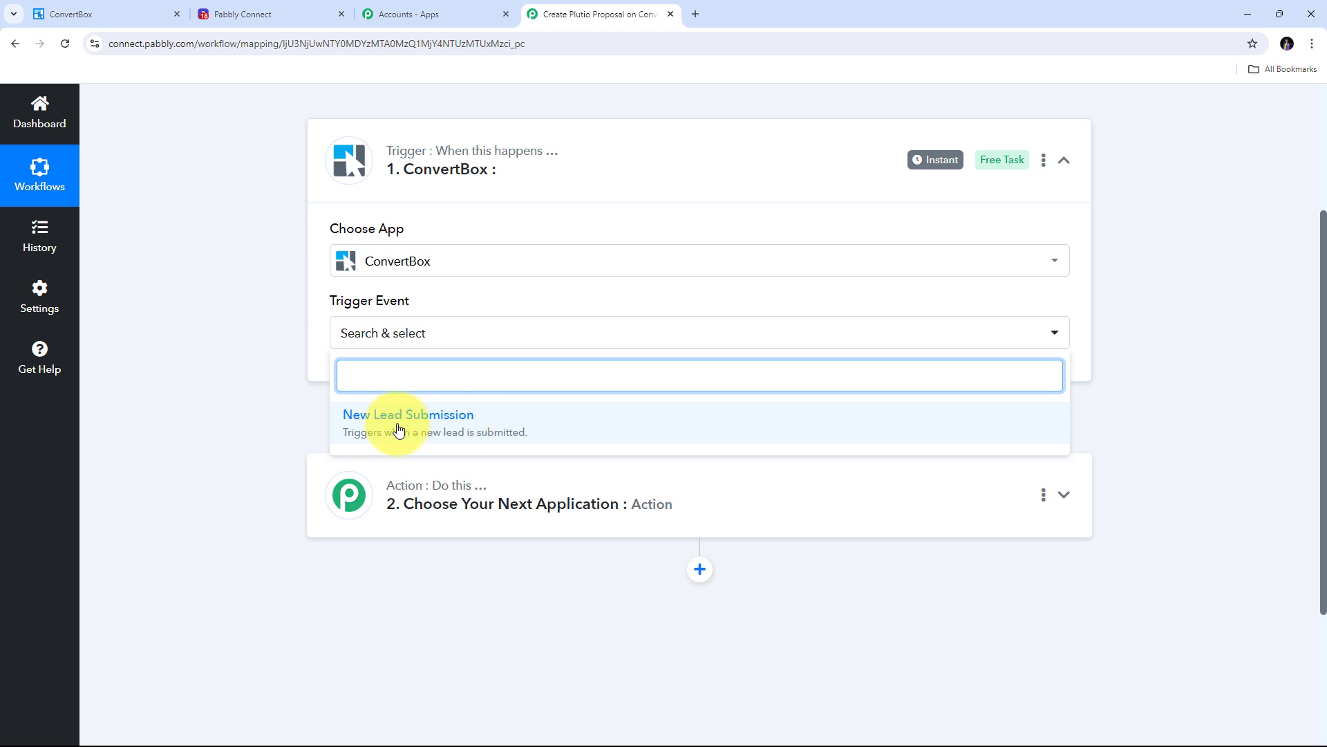
pyautogui.click(488, 423)
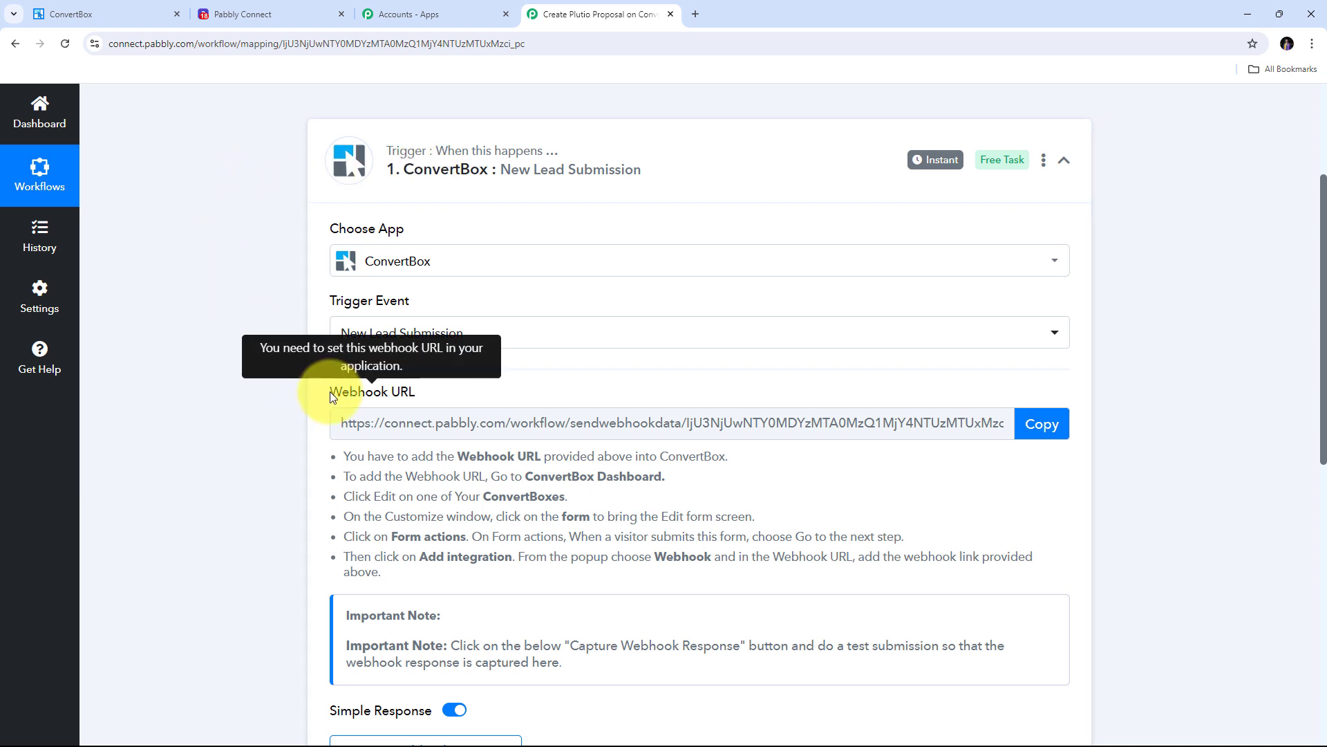
# Step: Review the webhook setup instructions and copy the trigger's webhook URL
pyautogui.moveTo(330, 391); pyautogui.dragTo(433, 391)
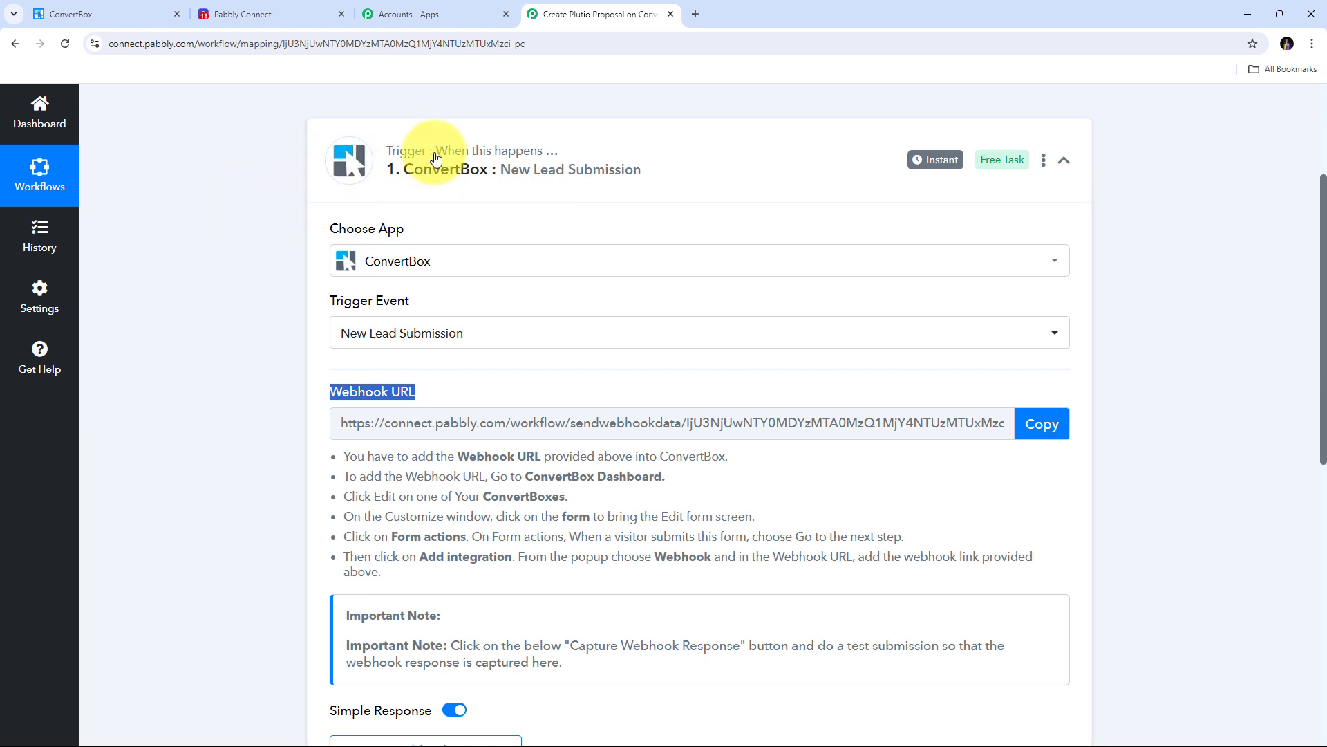
pyautogui.moveTo(341, 455); pyautogui.dragTo(1001, 578)
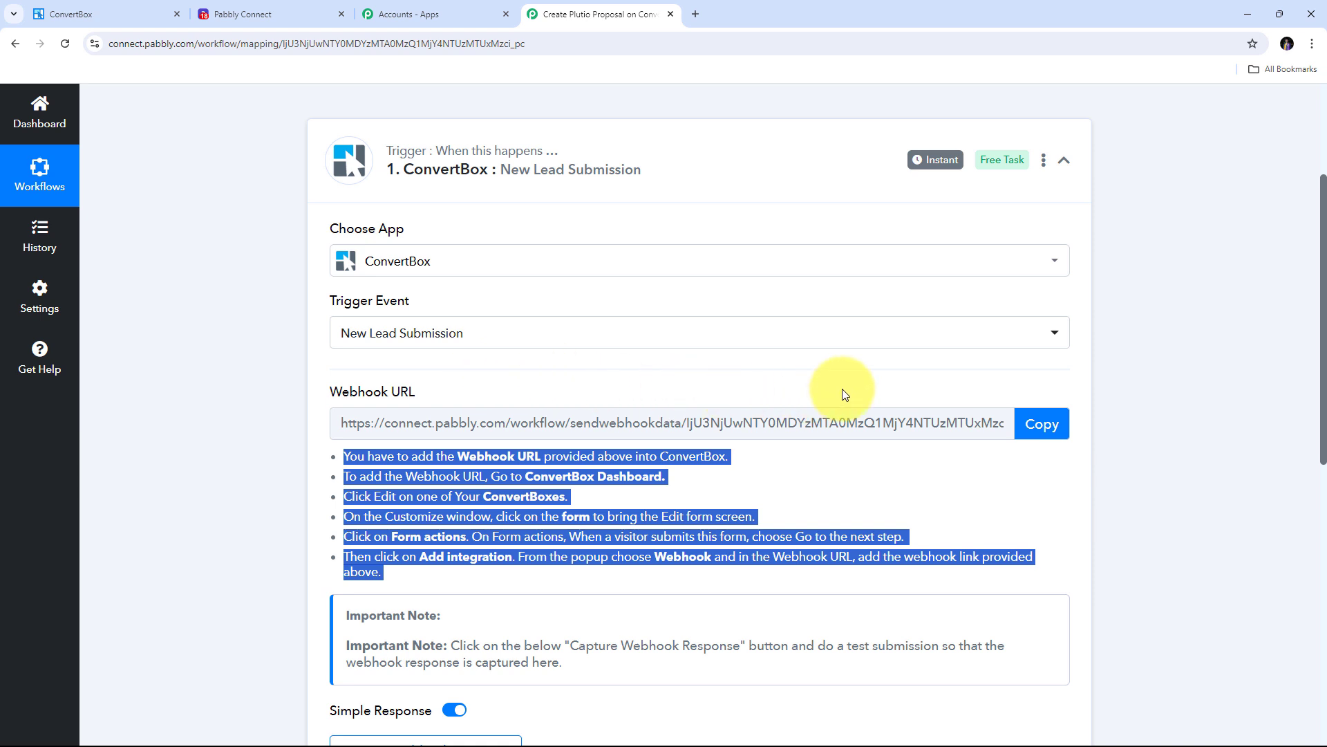
pyautogui.click(1044, 415)
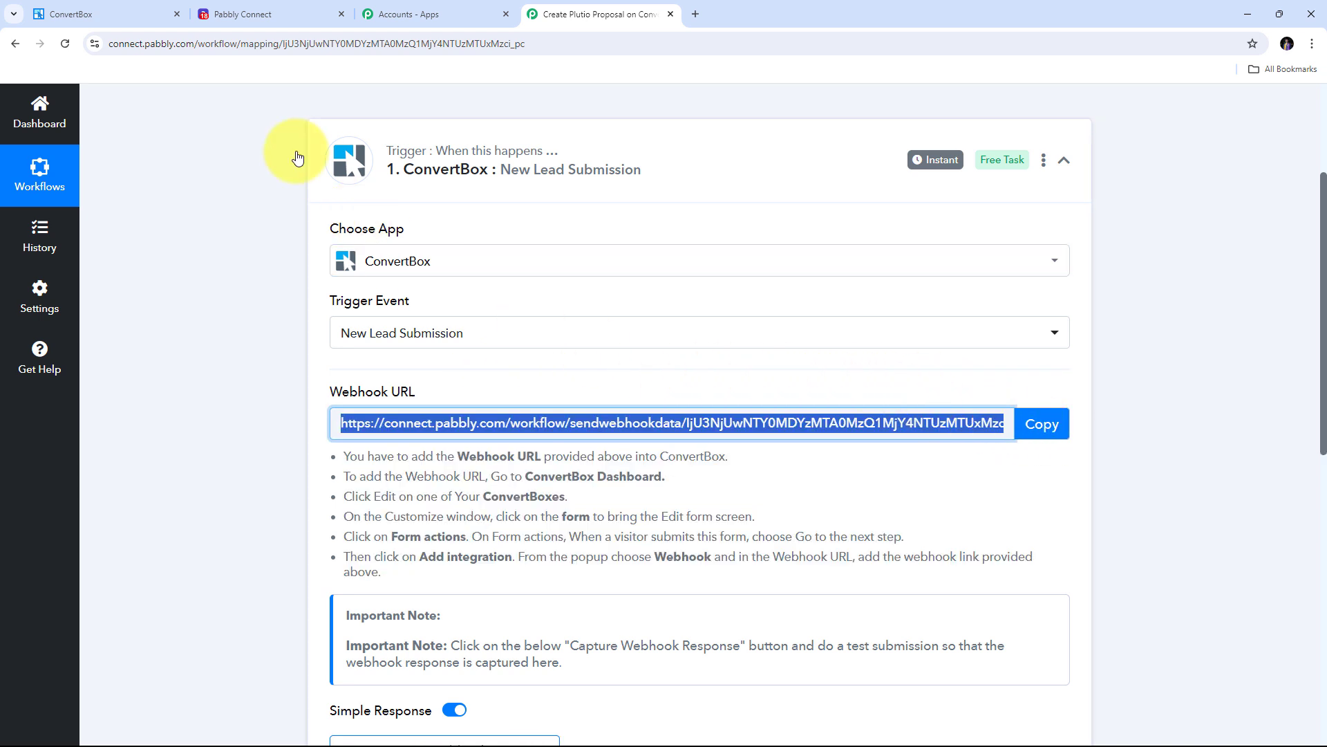
# Step: Switch to ConvertBox, edit thereespacesbox in the threespacegrp group, and open the settings of its form
pyautogui.click(124, 16)
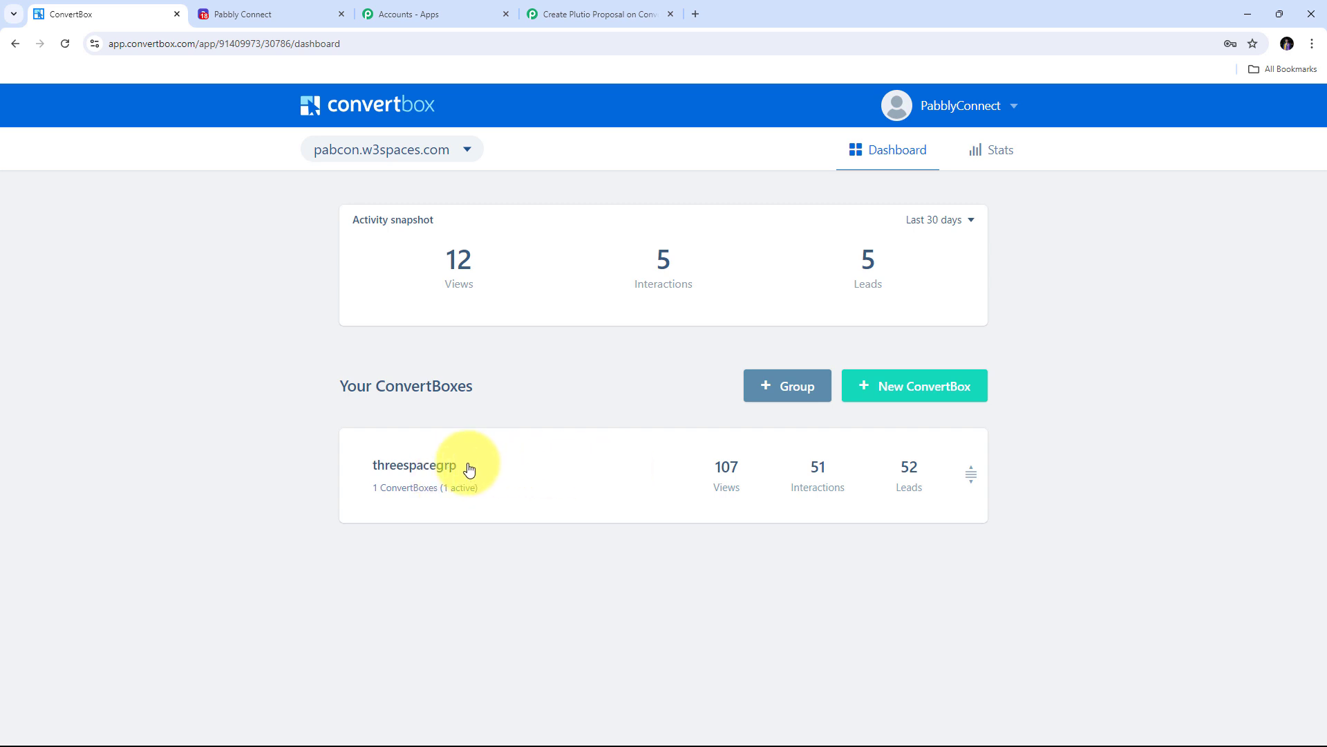
pyautogui.click(434, 470)
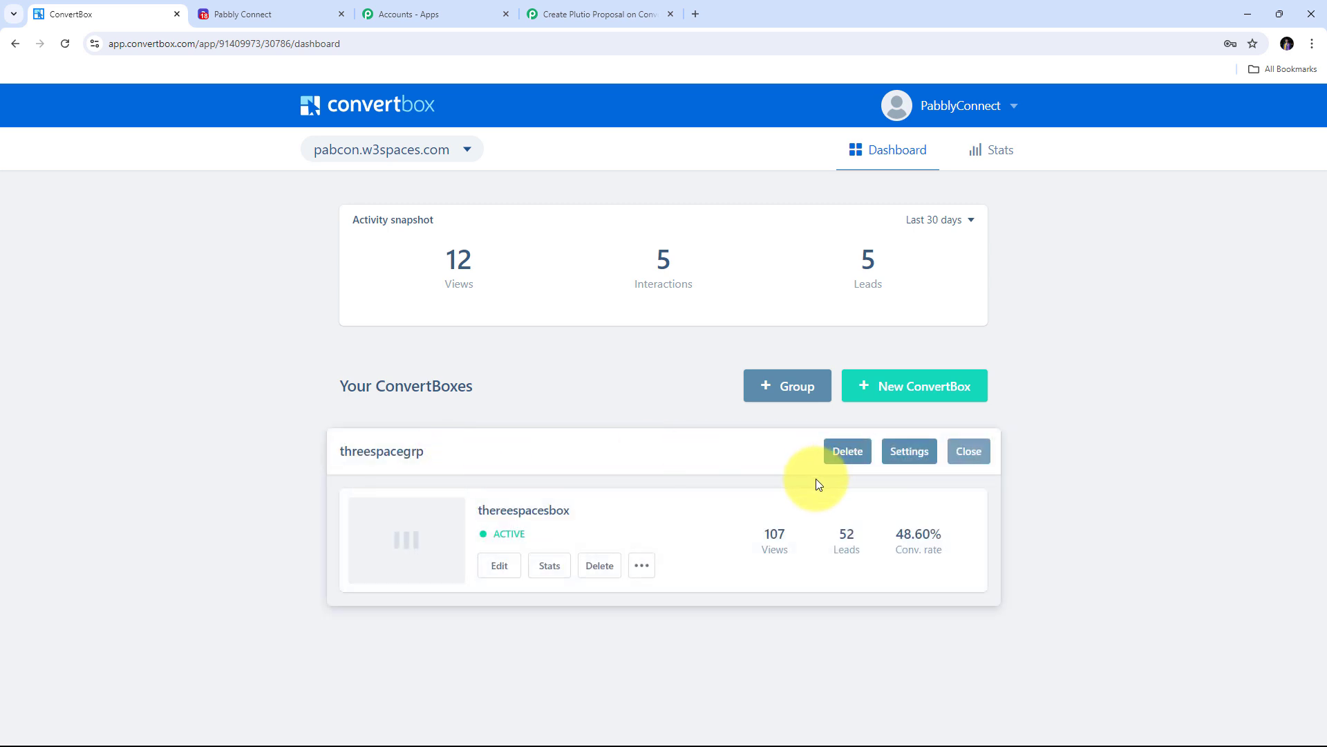
pyautogui.click(498, 564)
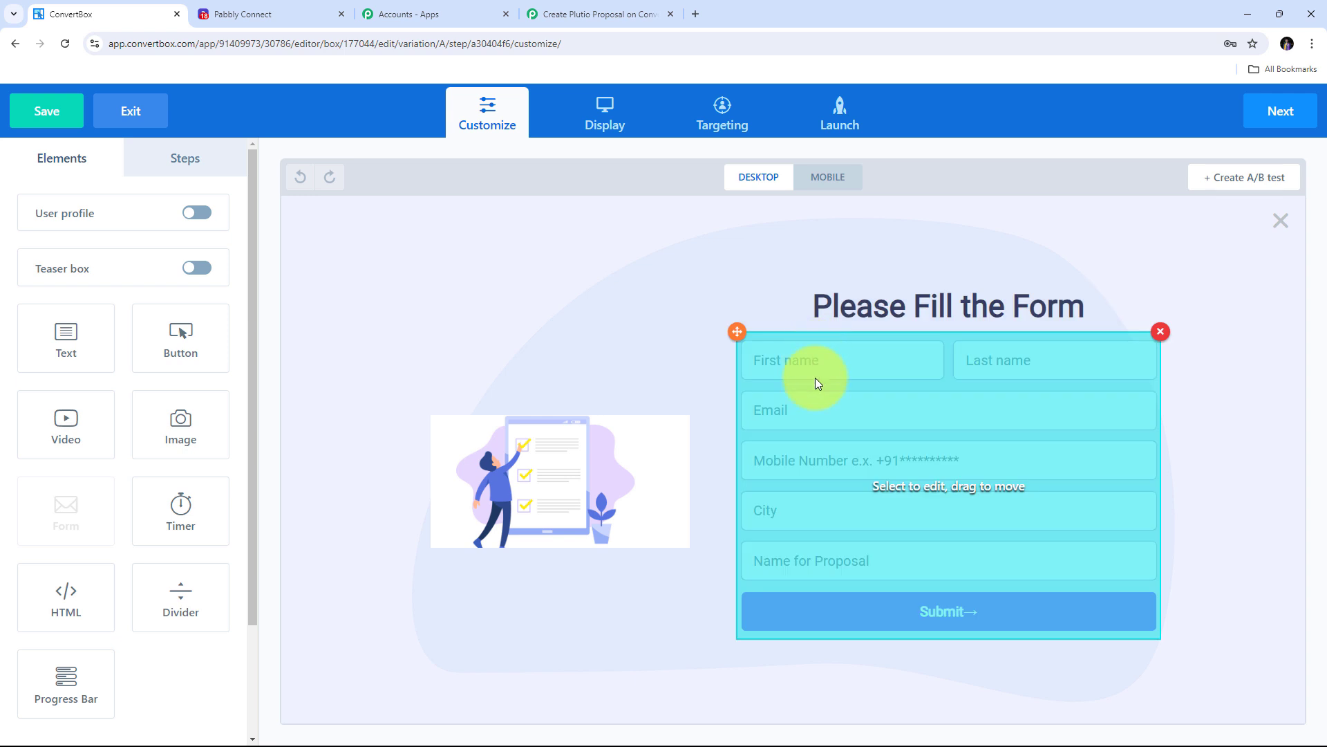
pyautogui.click(758, 376)
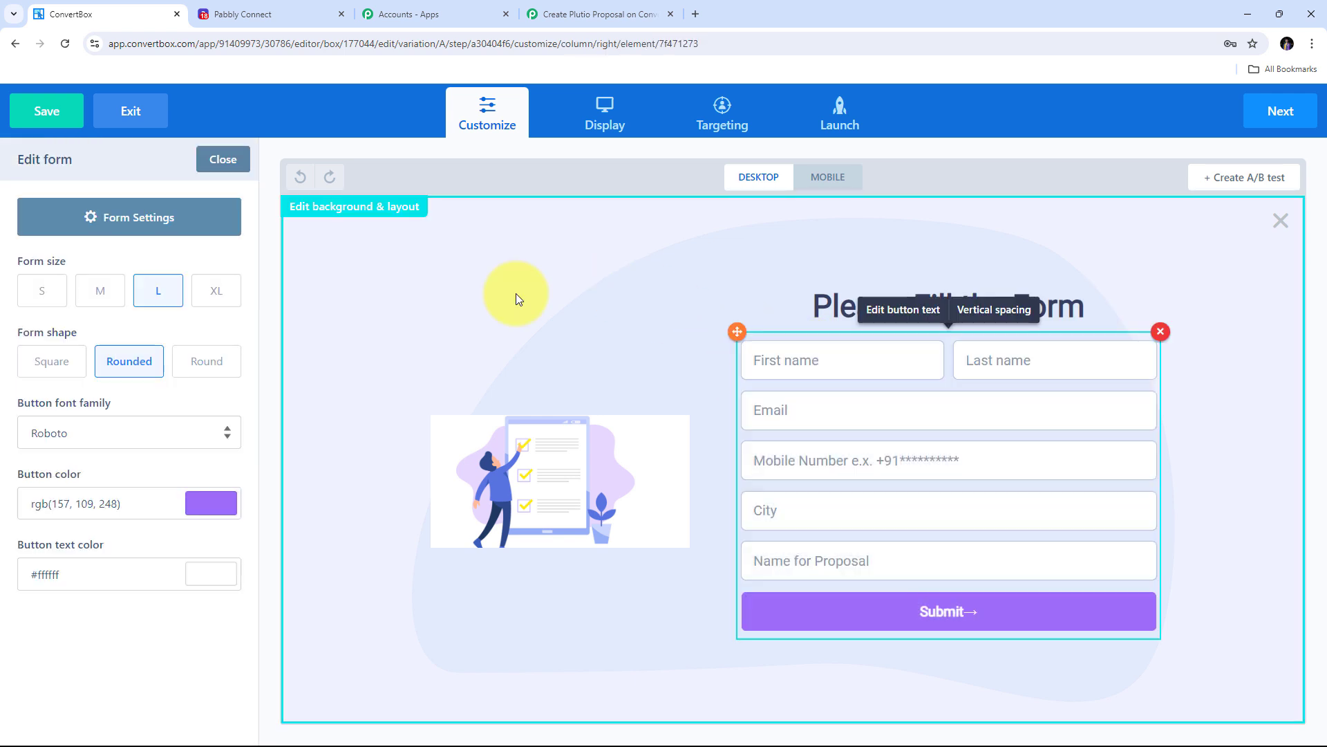
pyautogui.click(135, 217)
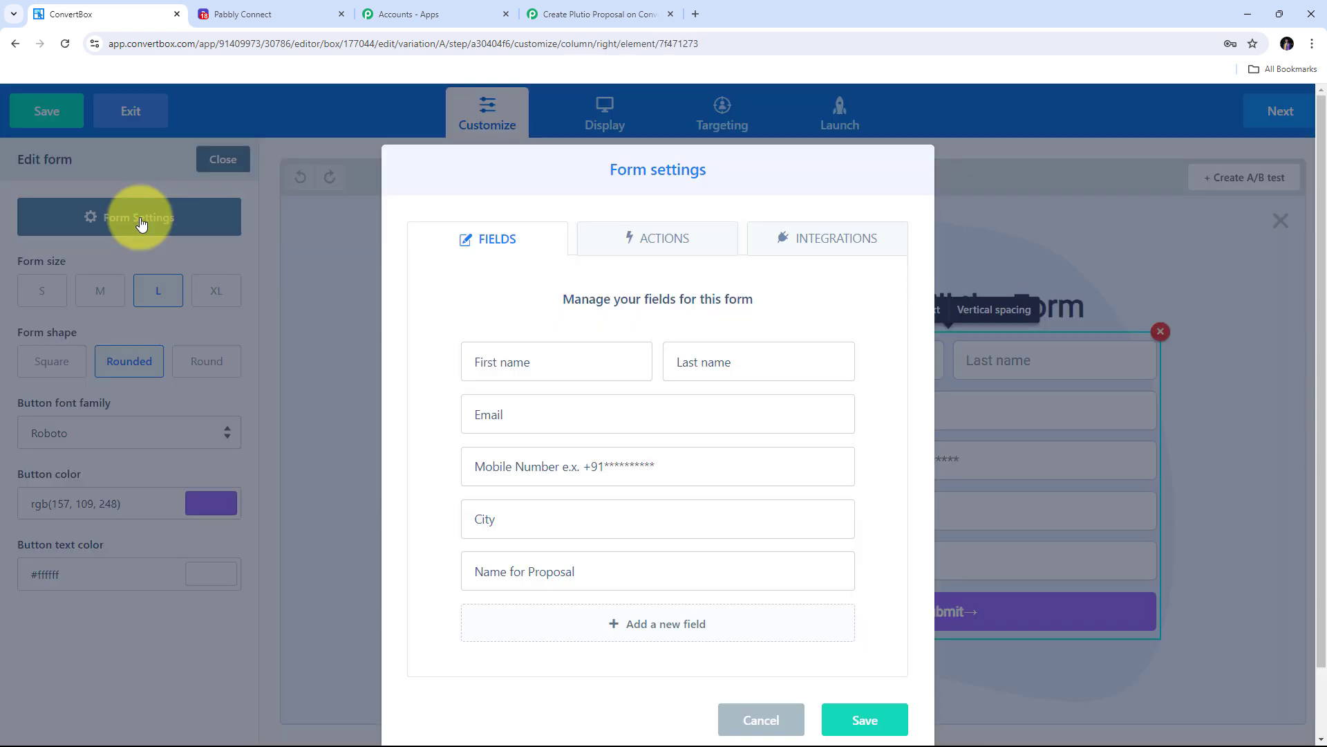
# Step: Set the form's default action on submission to "Go to next step"
pyautogui.click(666, 245)
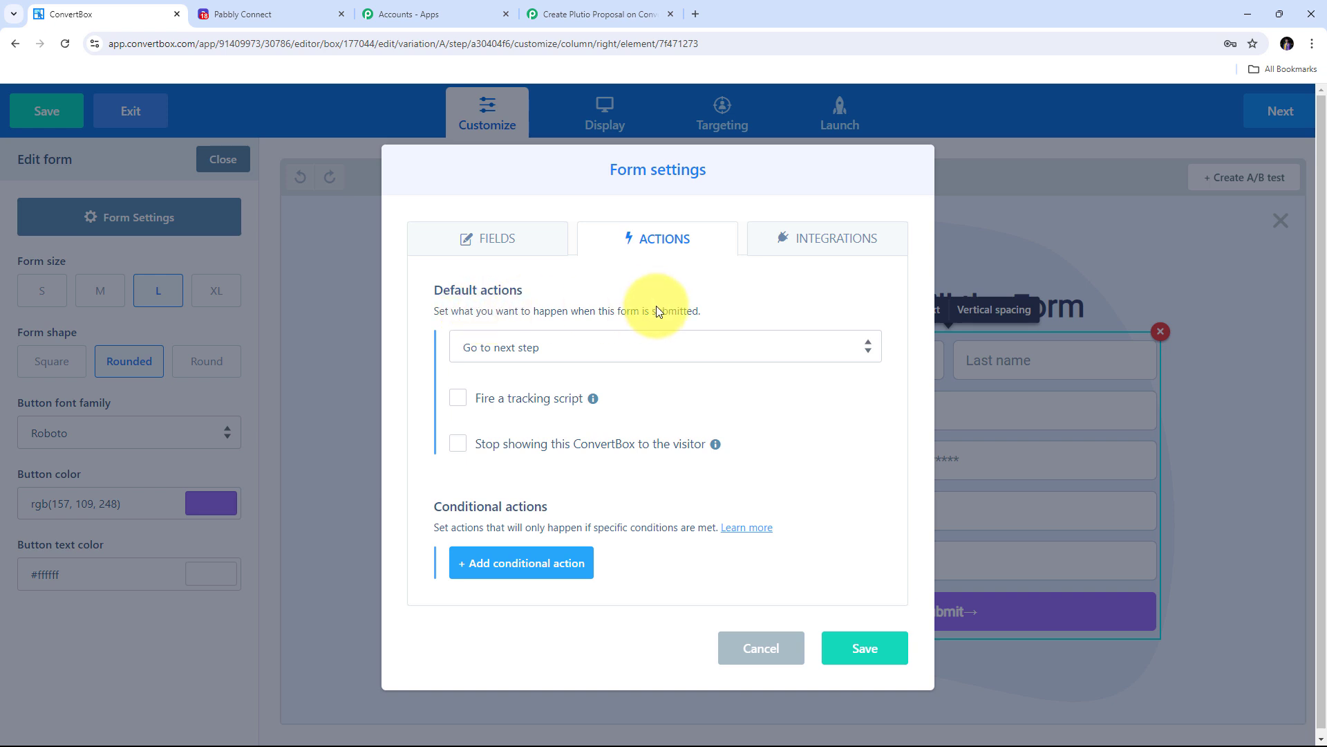
pyautogui.click(750, 347)
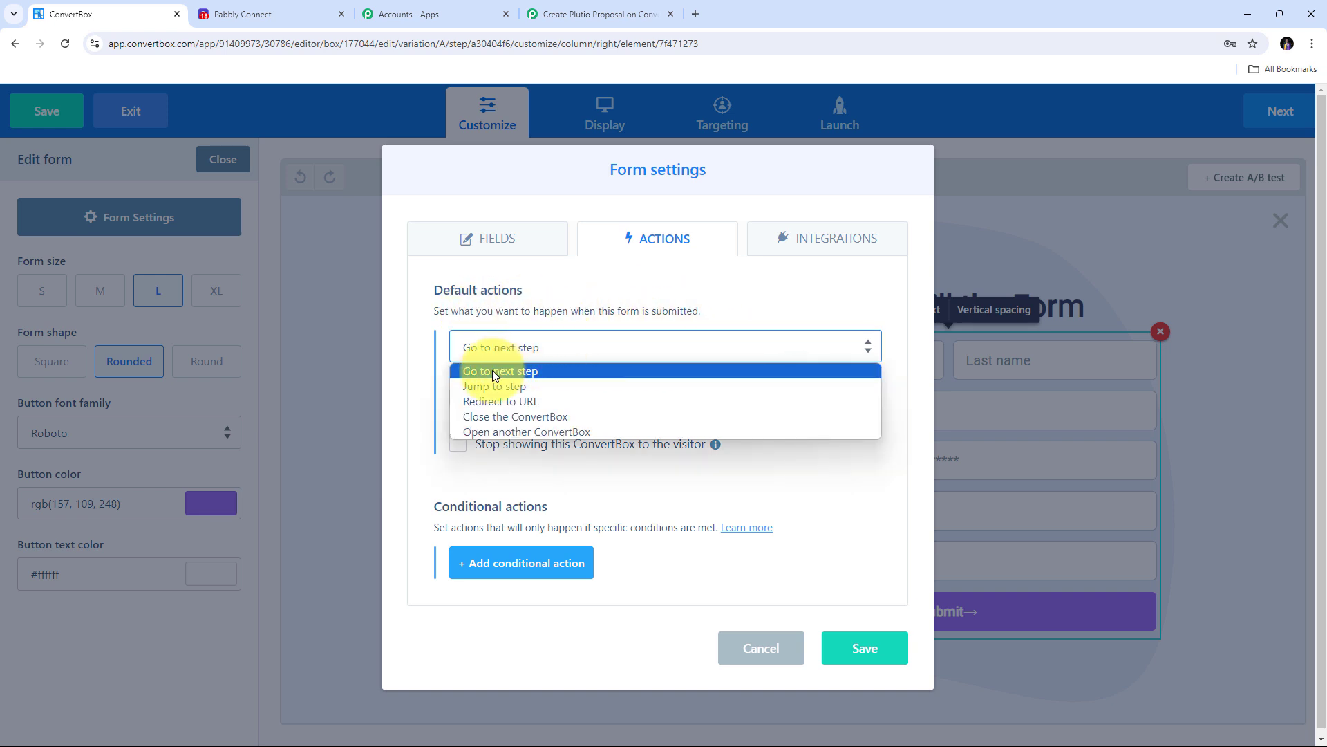
pyautogui.click(517, 372)
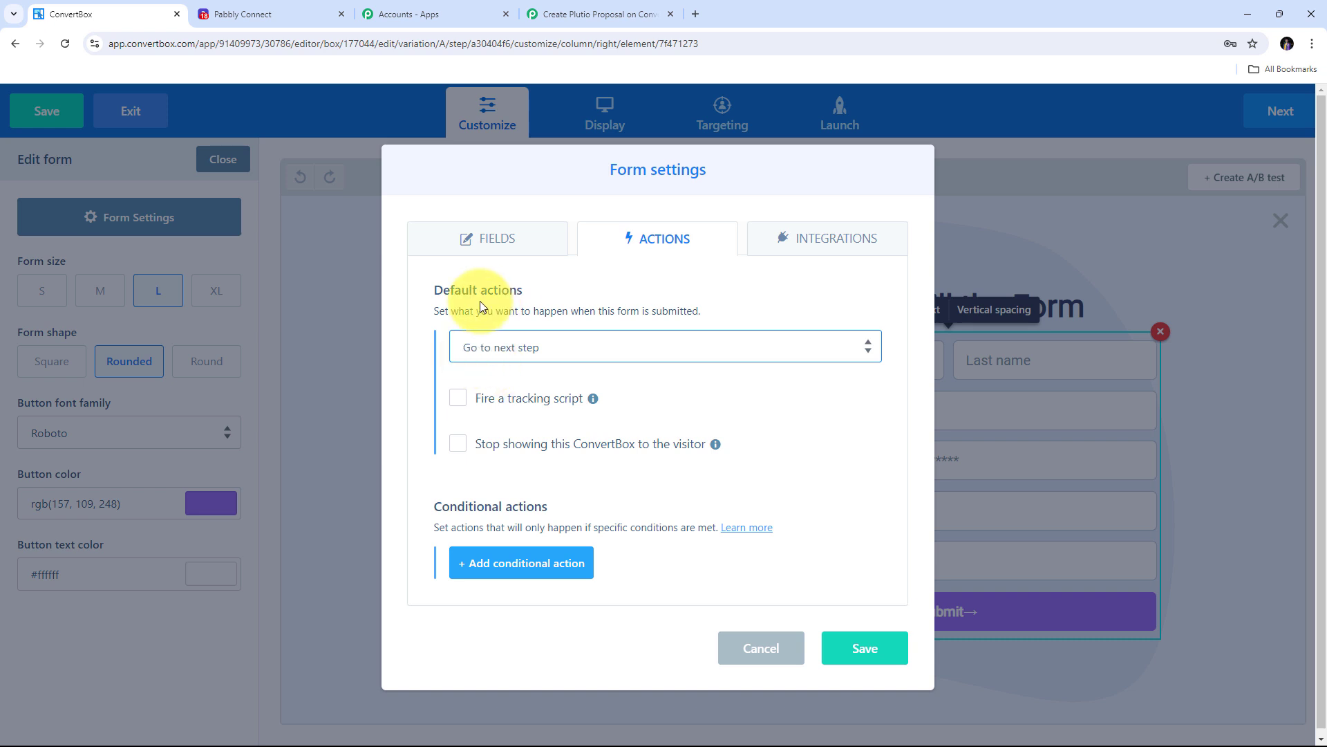
# Step: Add a Webhooks default integration to the form using the copied Pabbly webhook URL, and save the form settings
pyautogui.click(819, 238)
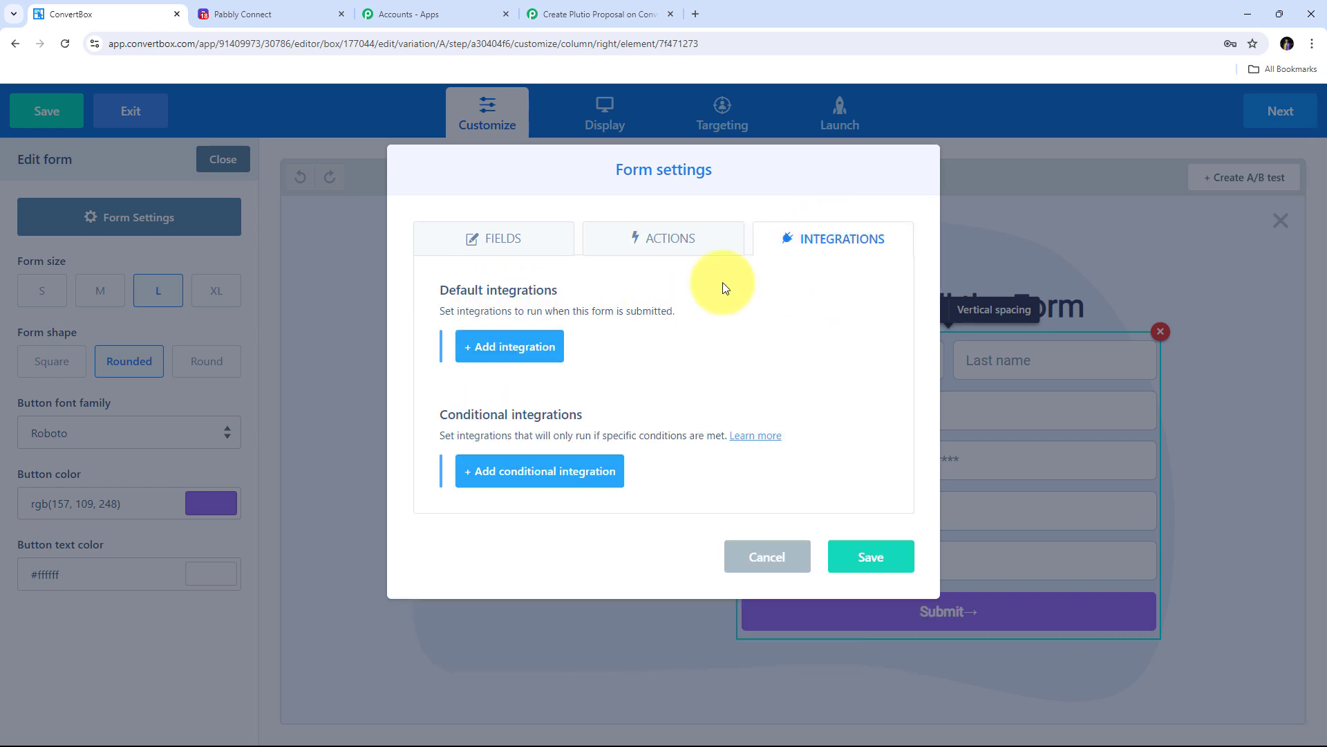
pyautogui.click(507, 353)
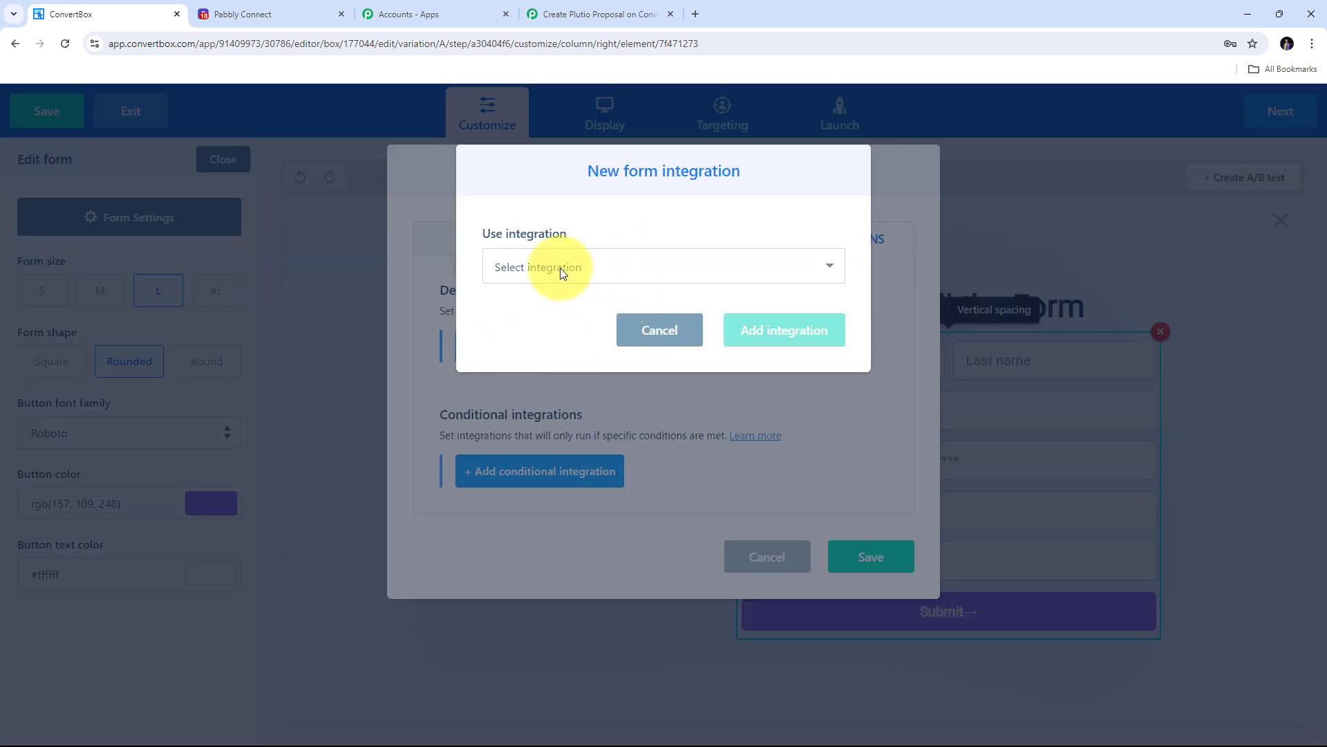
pyautogui.click(800, 270)
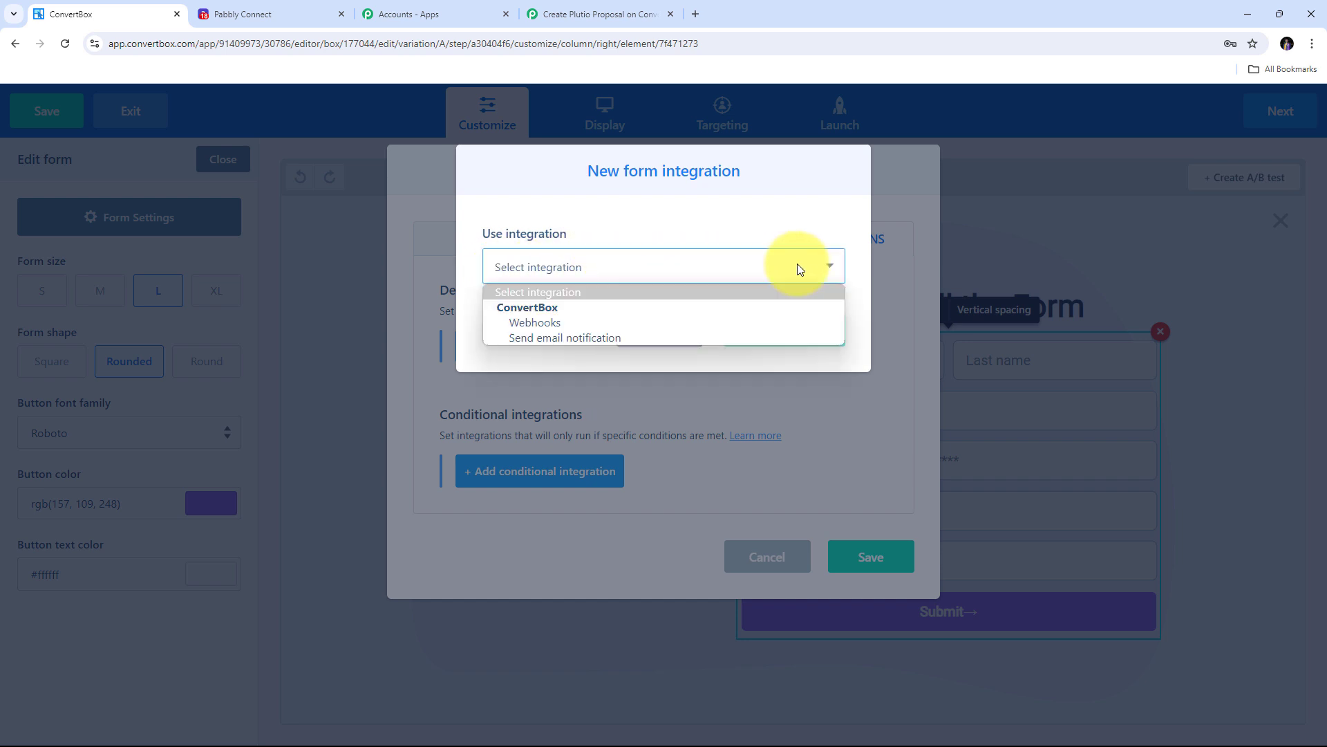
pyautogui.click(548, 325)
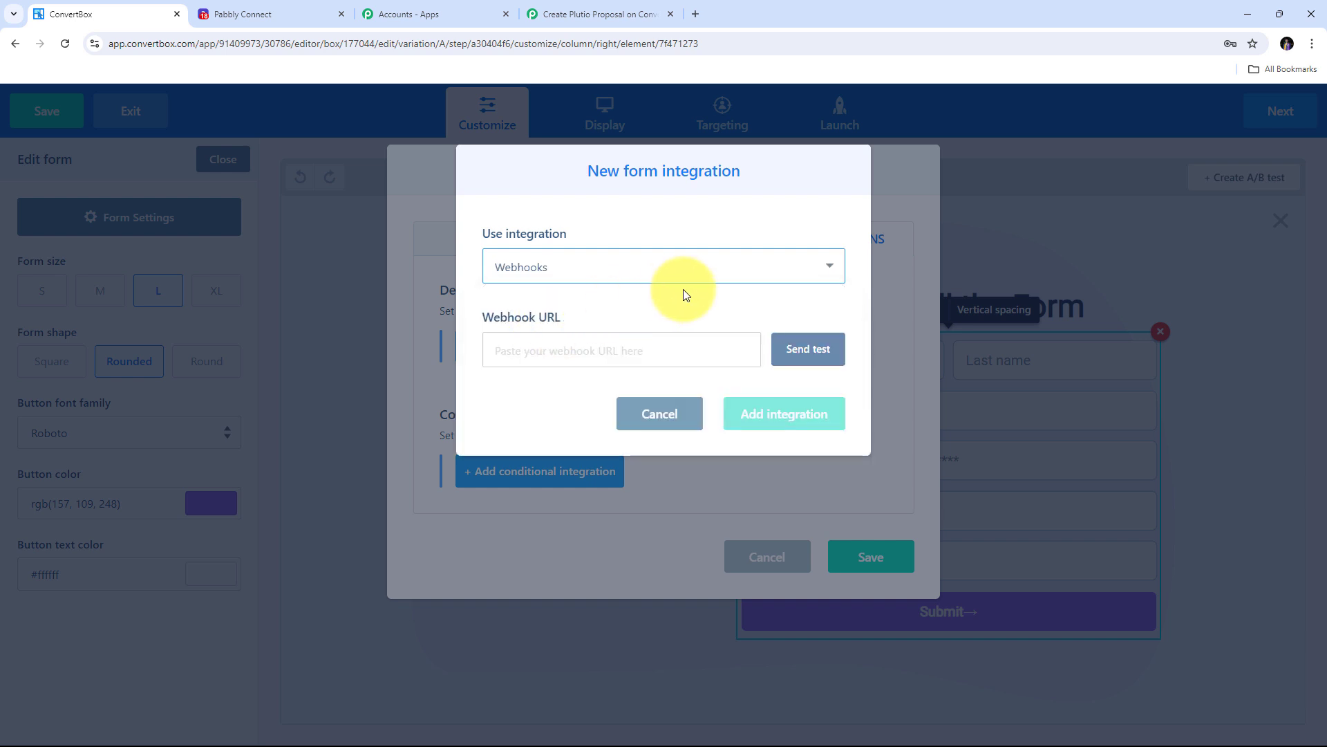
pyautogui.click(540, 351)
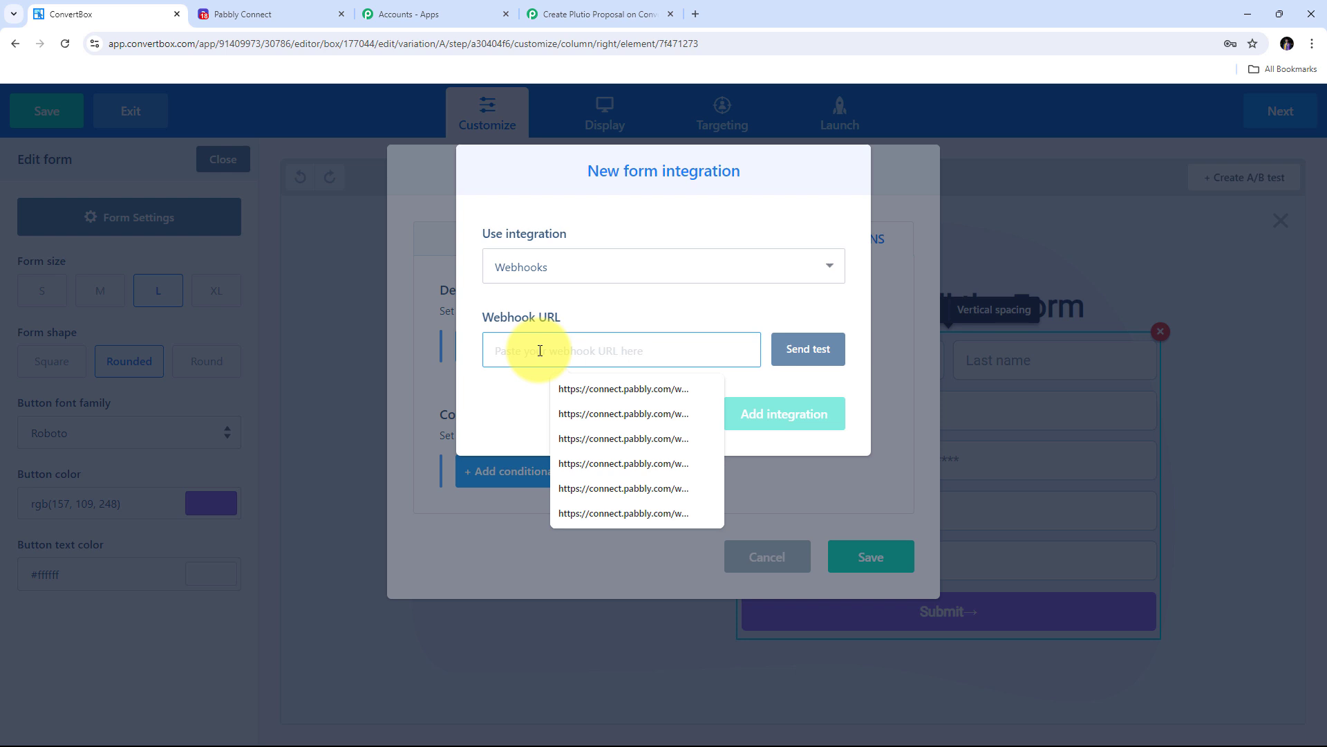
pyautogui.hotkey('ctrl', 'v')
pyautogui.click(616, 320)
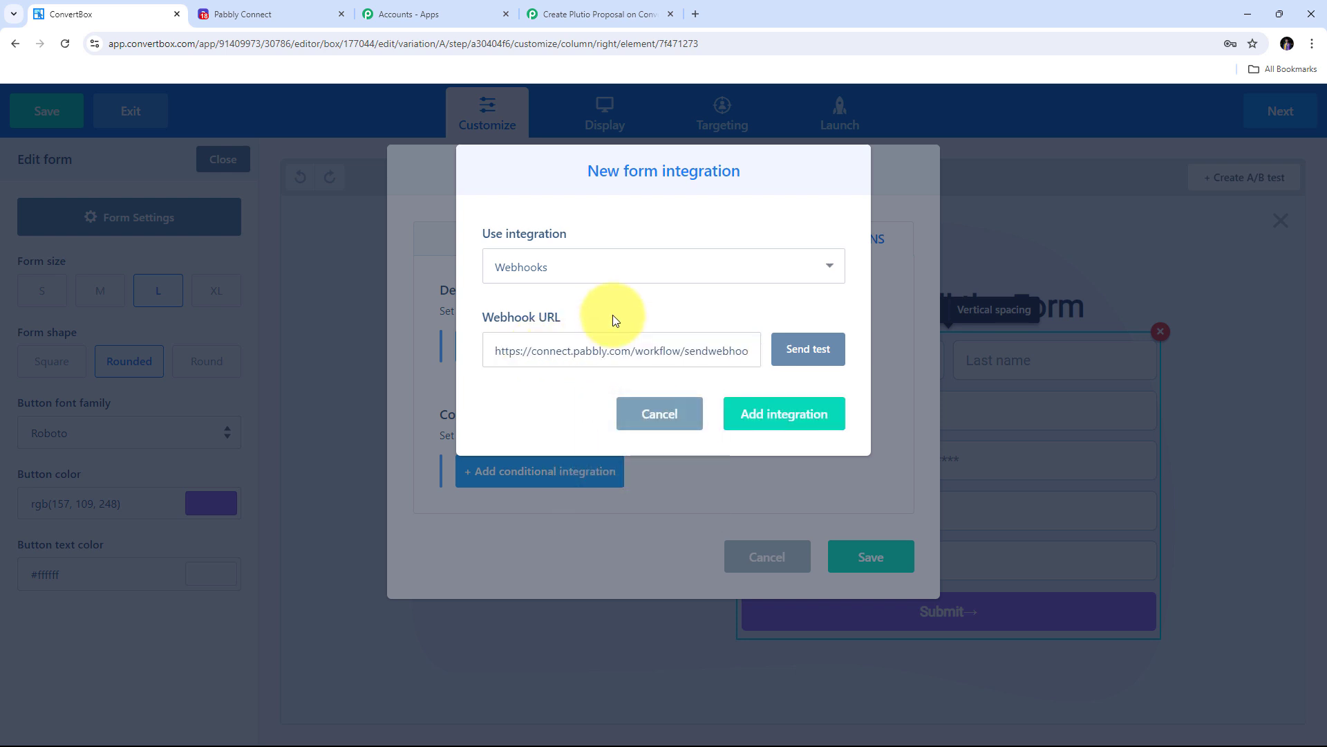
pyautogui.click(771, 413)
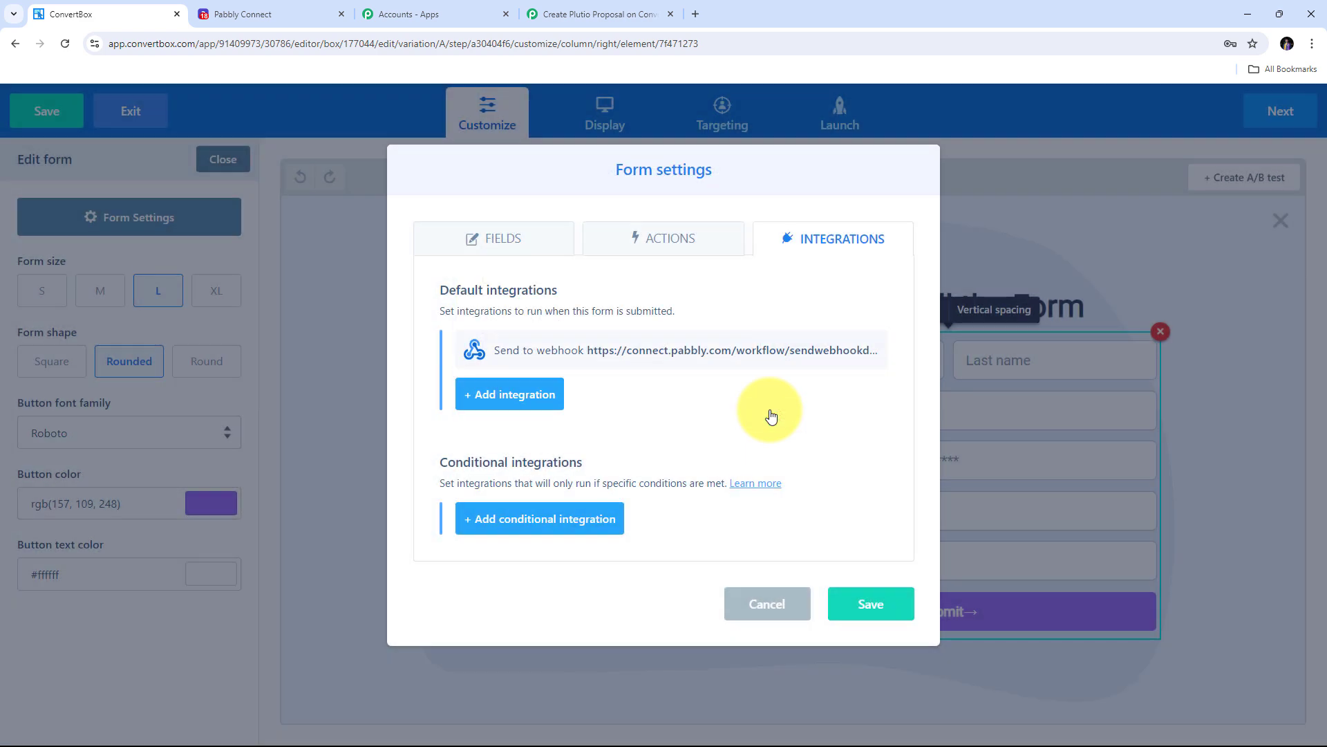
pyautogui.click(870, 602)
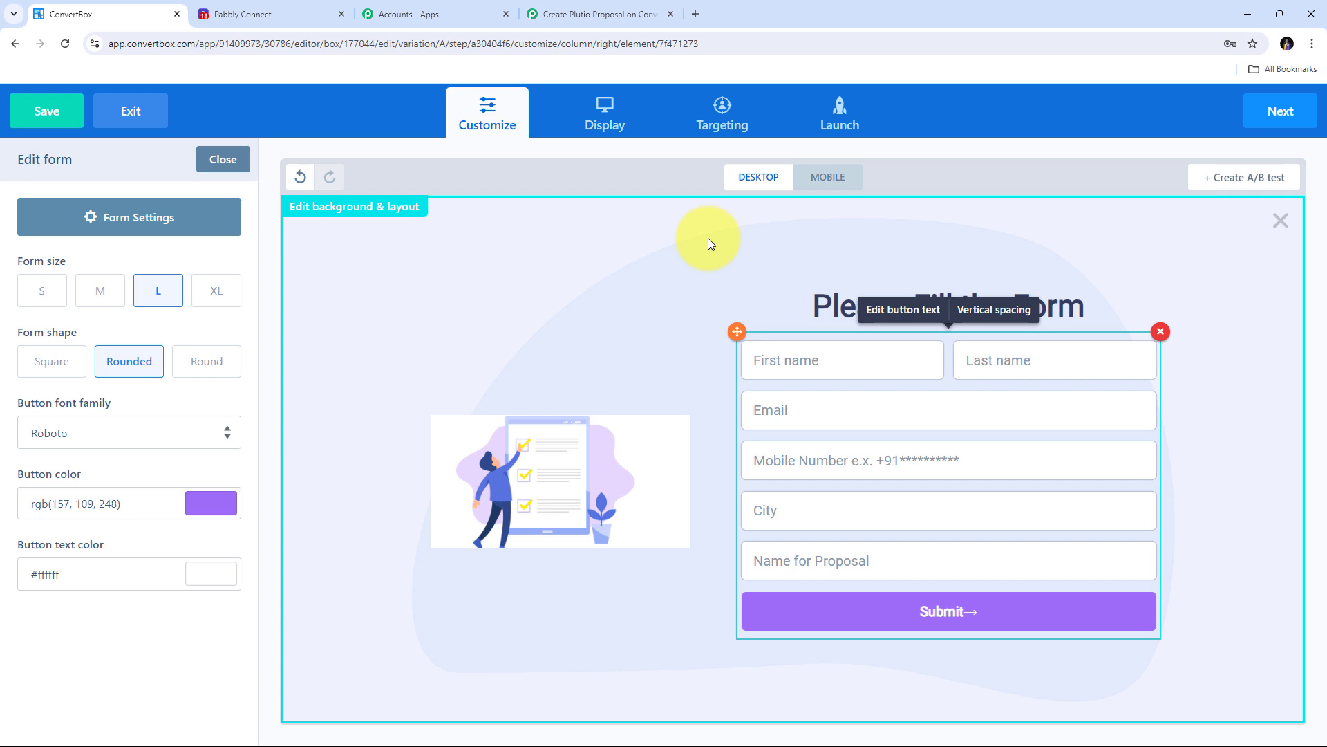
# Step: Finish the ConvertBox launch setup with its changes saved, and switch back to the trigger setup in Pabbly Connect
pyautogui.click(1281, 112)
pyautogui.click(1283, 114)
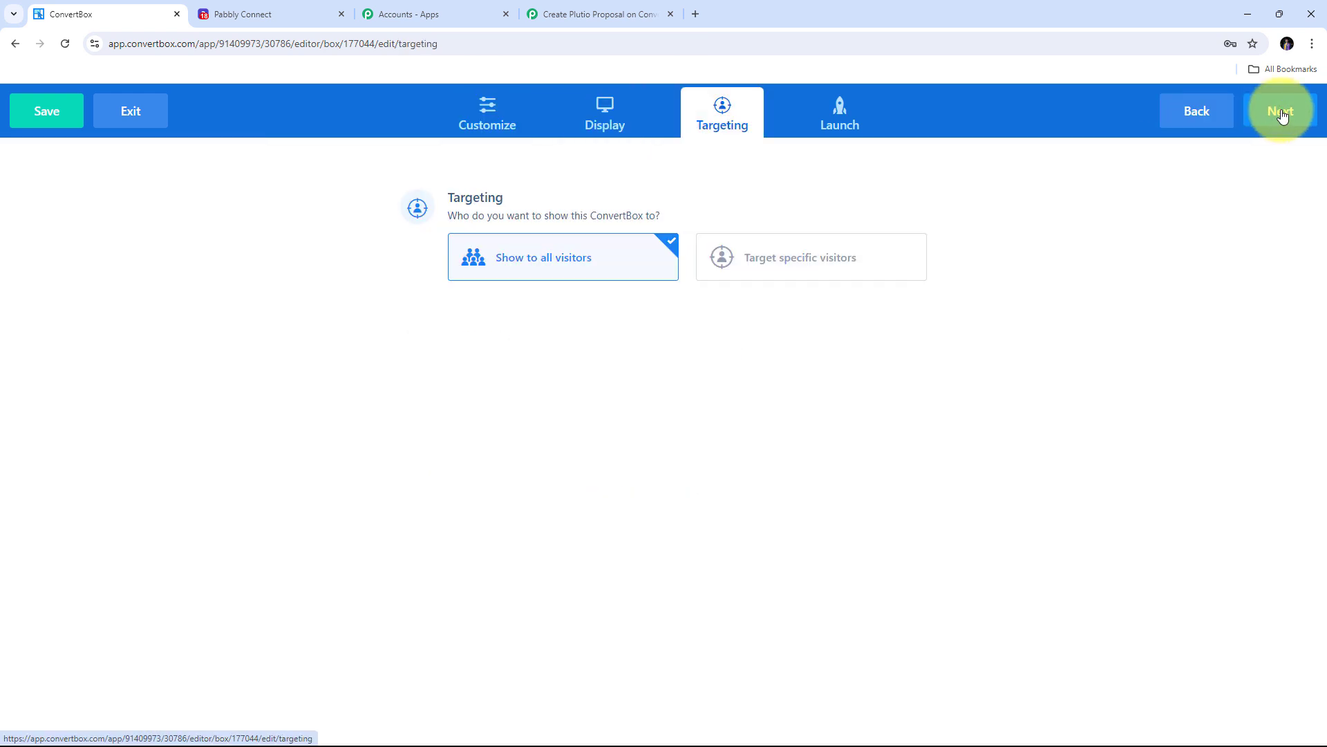
pyautogui.click(1283, 114)
pyautogui.click(1288, 114)
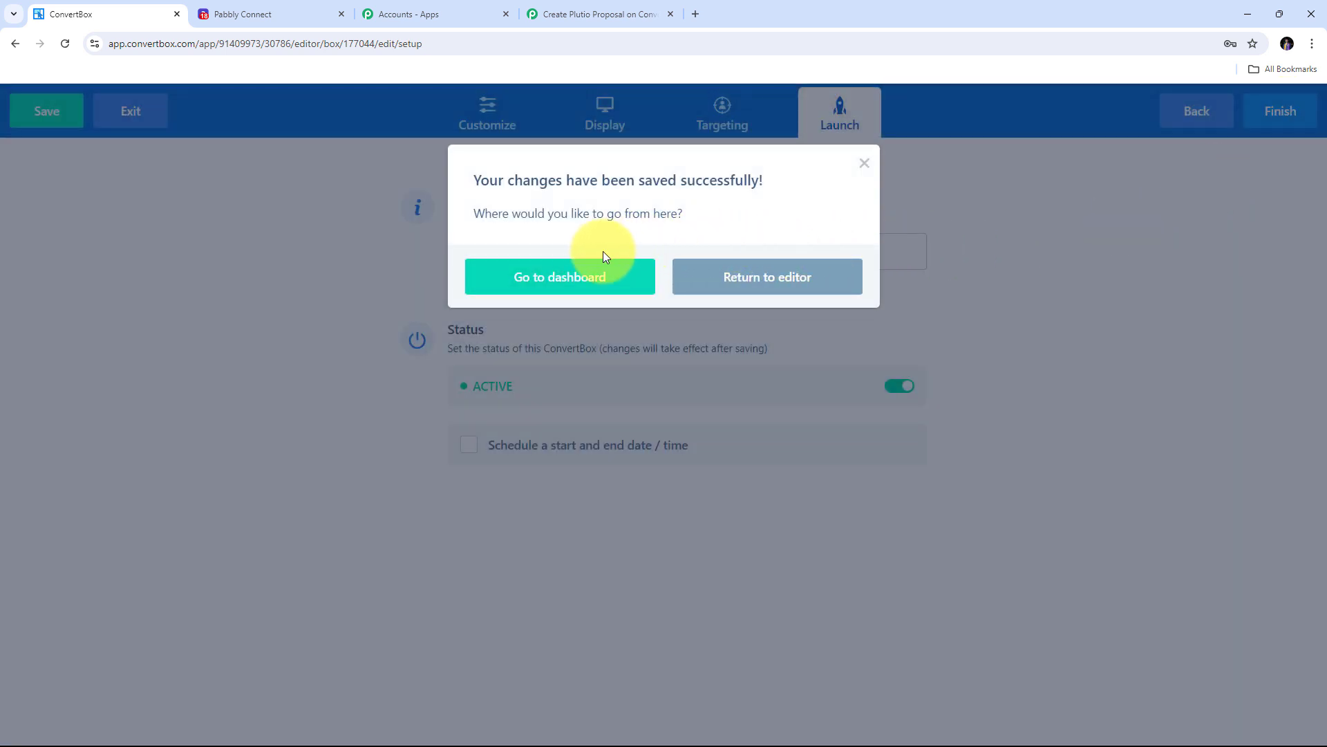
pyautogui.click(551, 280)
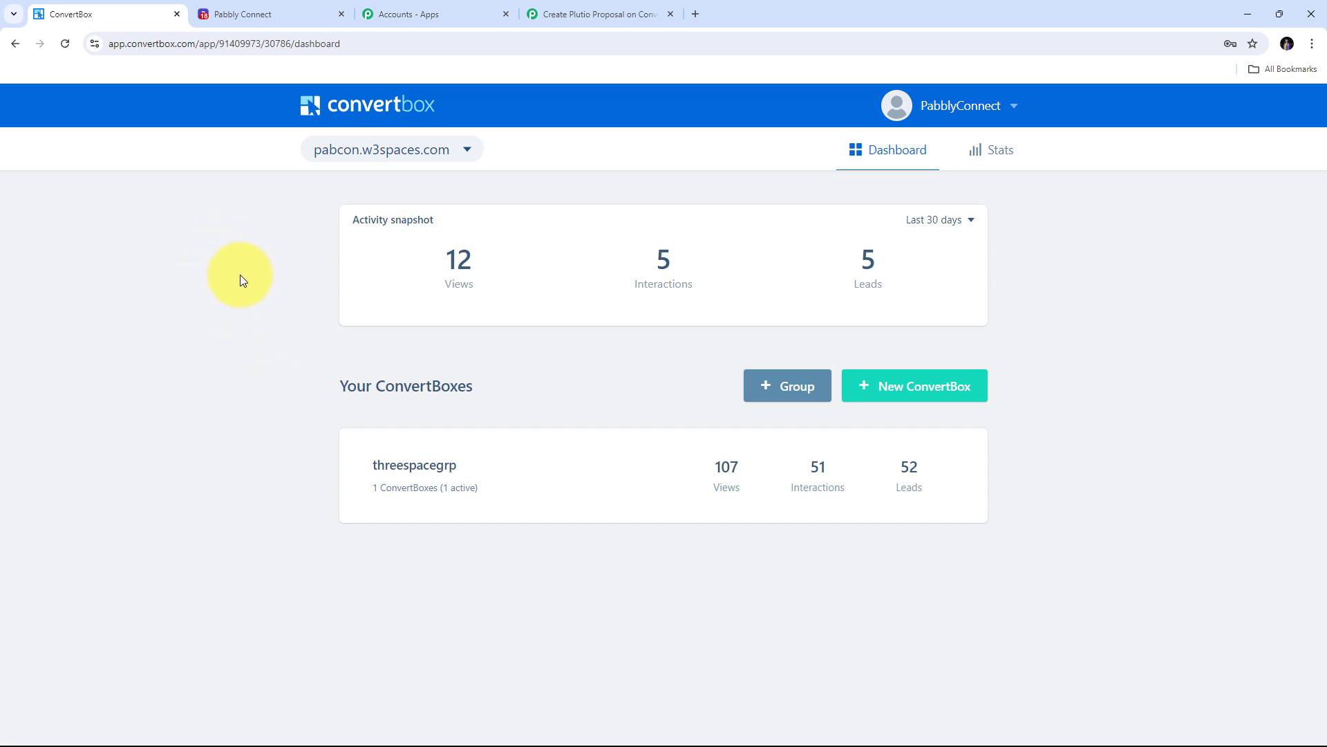
pyautogui.click(585, 12)
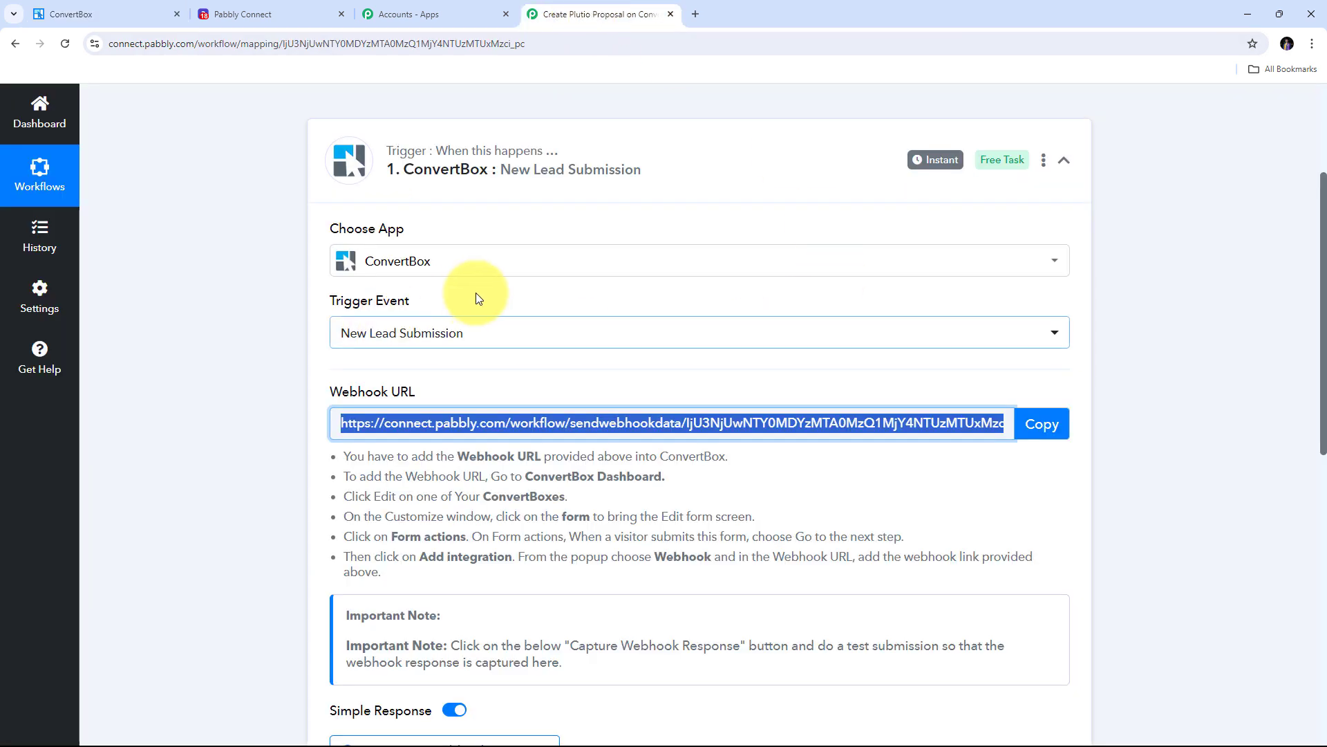
pyautogui.scroll(-5, 542, 310)
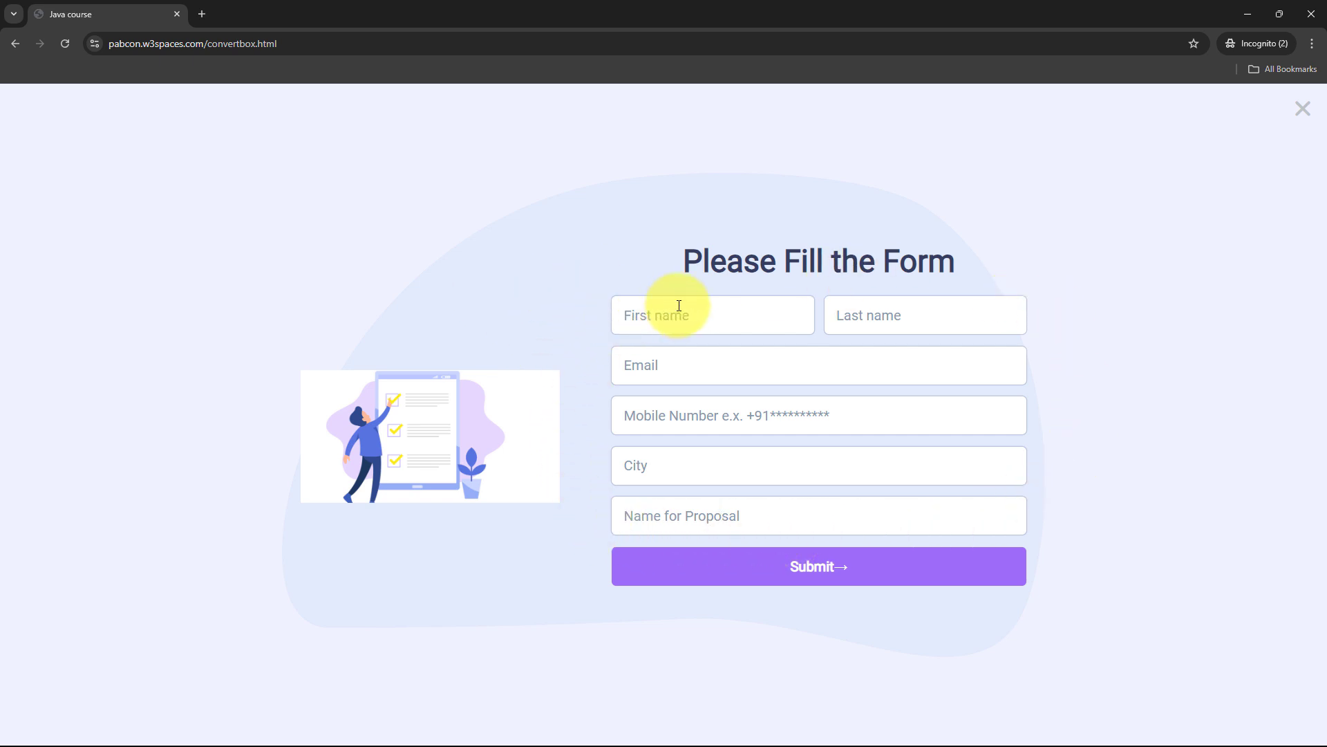
# Step: Enter the test lead's first name, last name, email and mobile number in the live ConvertBox form
pyautogui.write('John')
pyautogui.press('Tab')
pyautogui.write('Doe')
pyautogui.press('Tab')
pyautogui.hotkey('ctrl', 'v')
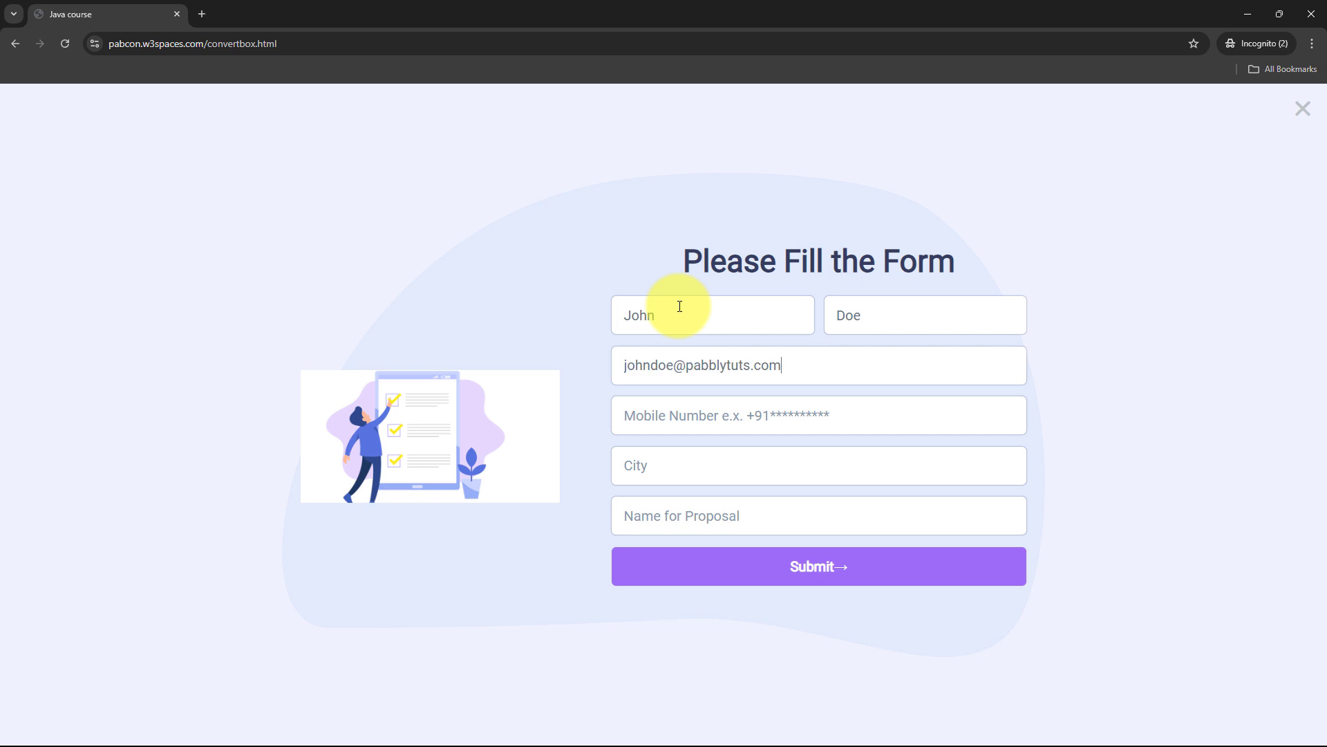
pyautogui.write('+')
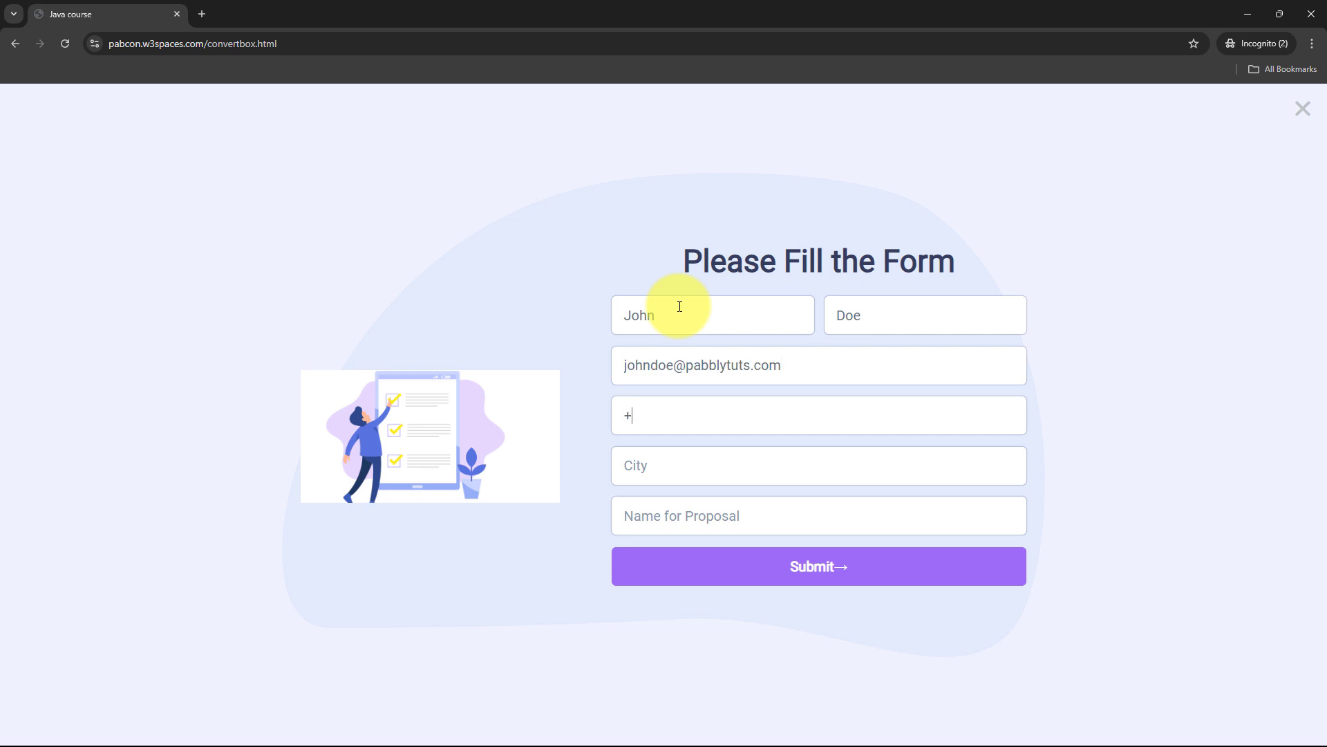
pyautogui.press('BackSpace')
pyautogui.hotkey('ctrl', 'v')
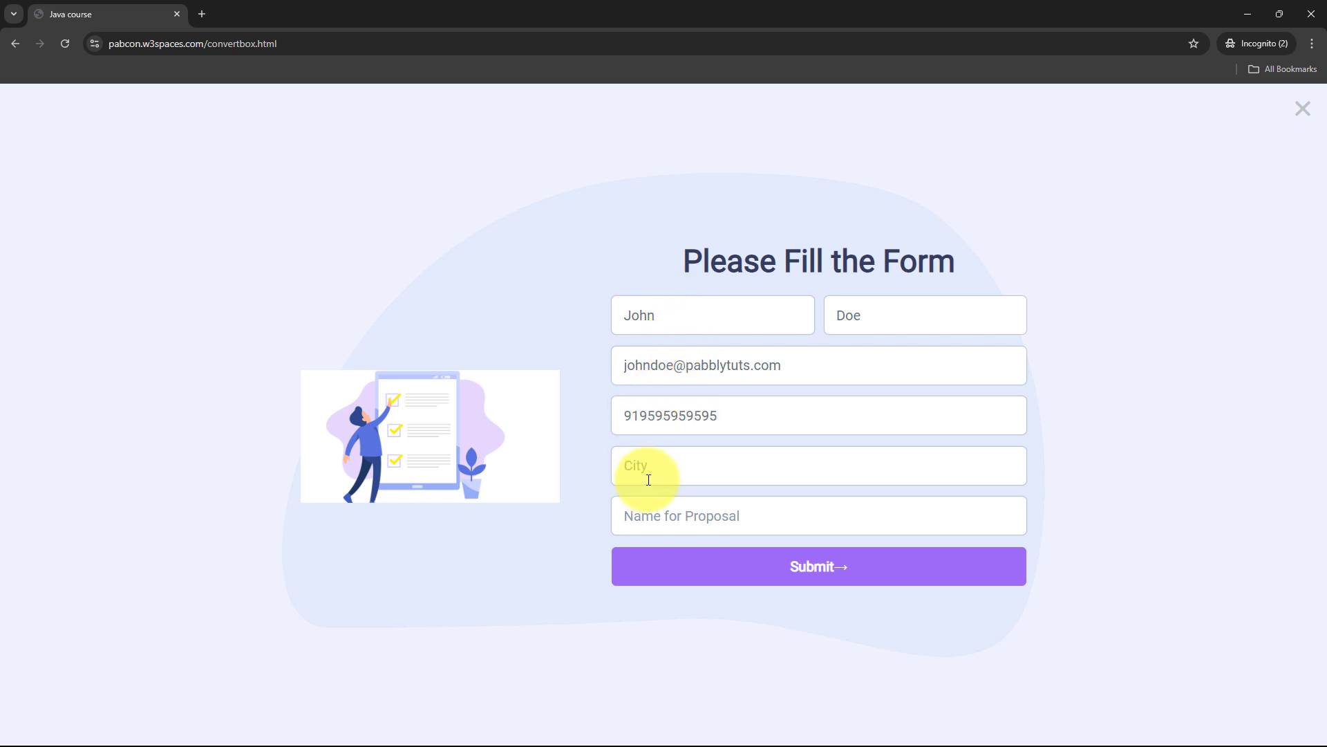
# Step: Enter Bhopal as the city and Easy Trade as the name for the proposal, and submit the form
pyautogui.write('Bhopal')
pyautogui.press('Tab')
pyautogui.press('Tab')
pyautogui.write('Easy Trade')
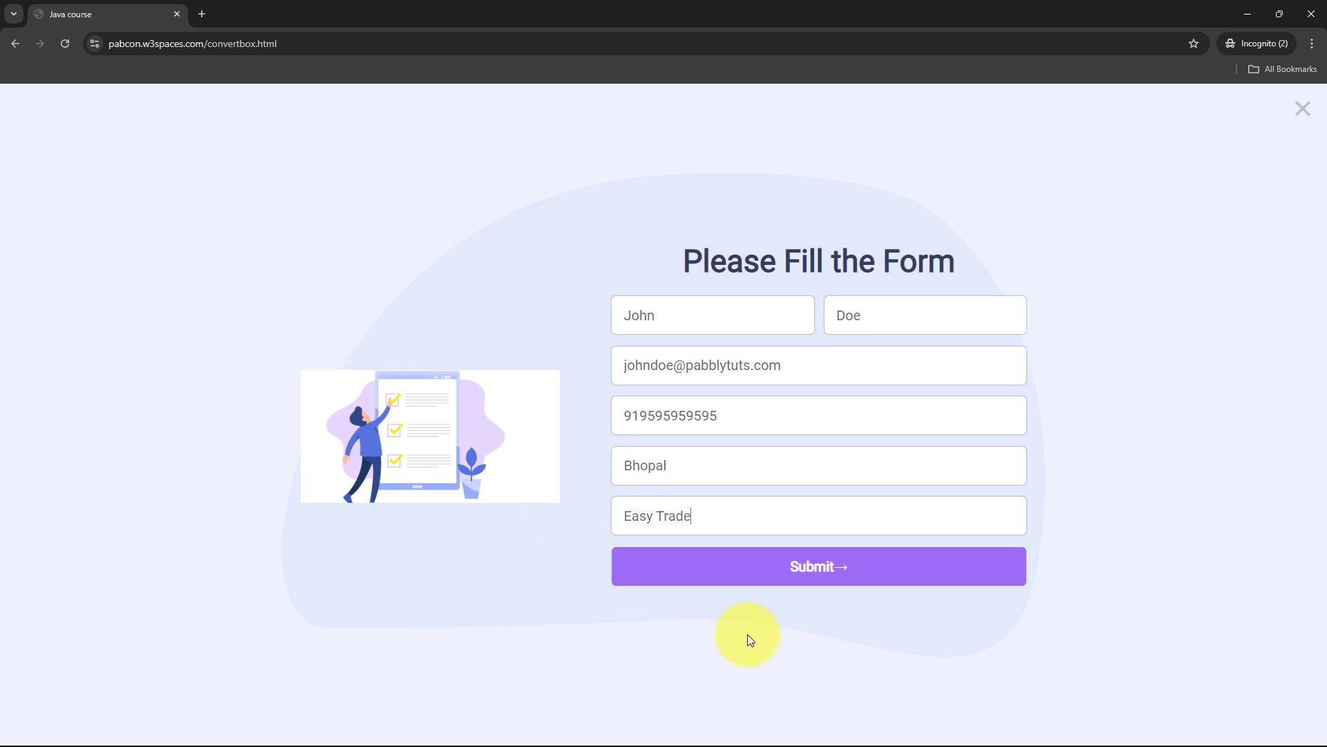
pyautogui.click(819, 572)
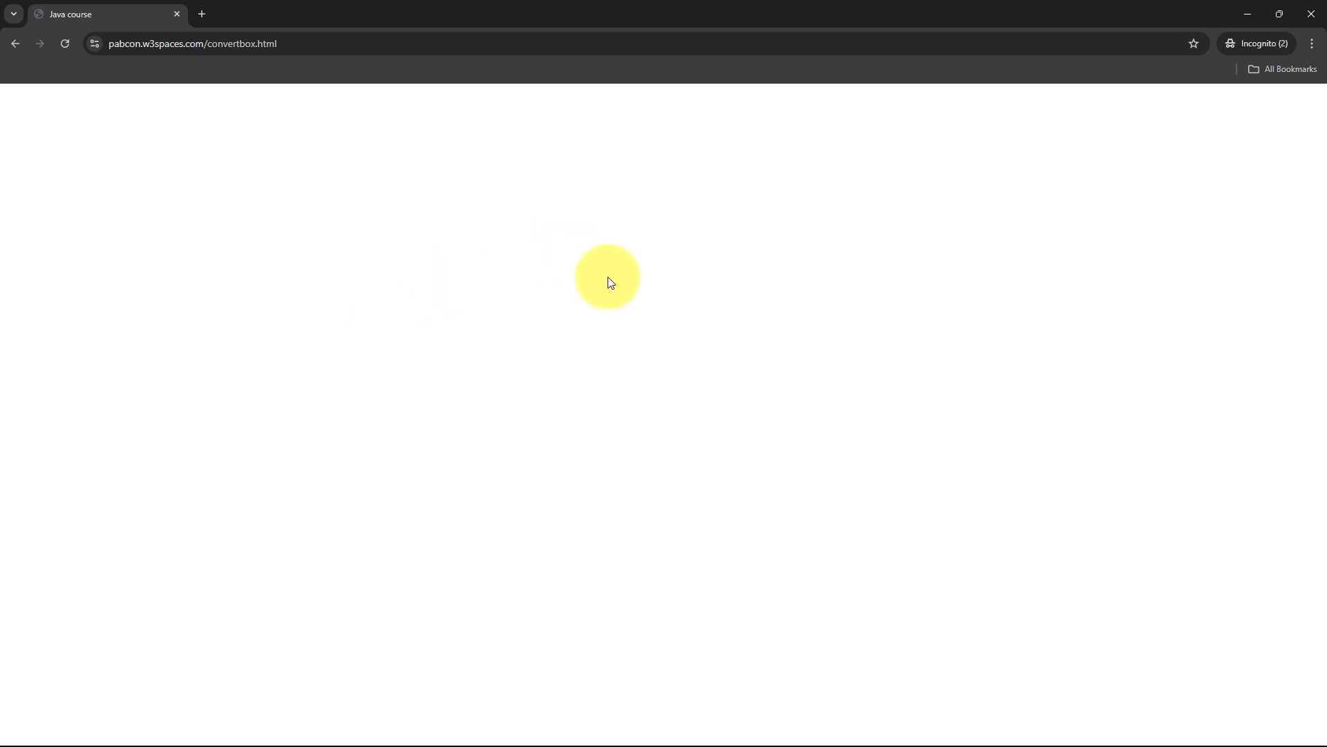
# Step: Switch to Pabbly Connect and check the captured webhook response for the submitted contact details, campaign name, proposal name and address
pyautogui.hotkey('alt', 'Tab')
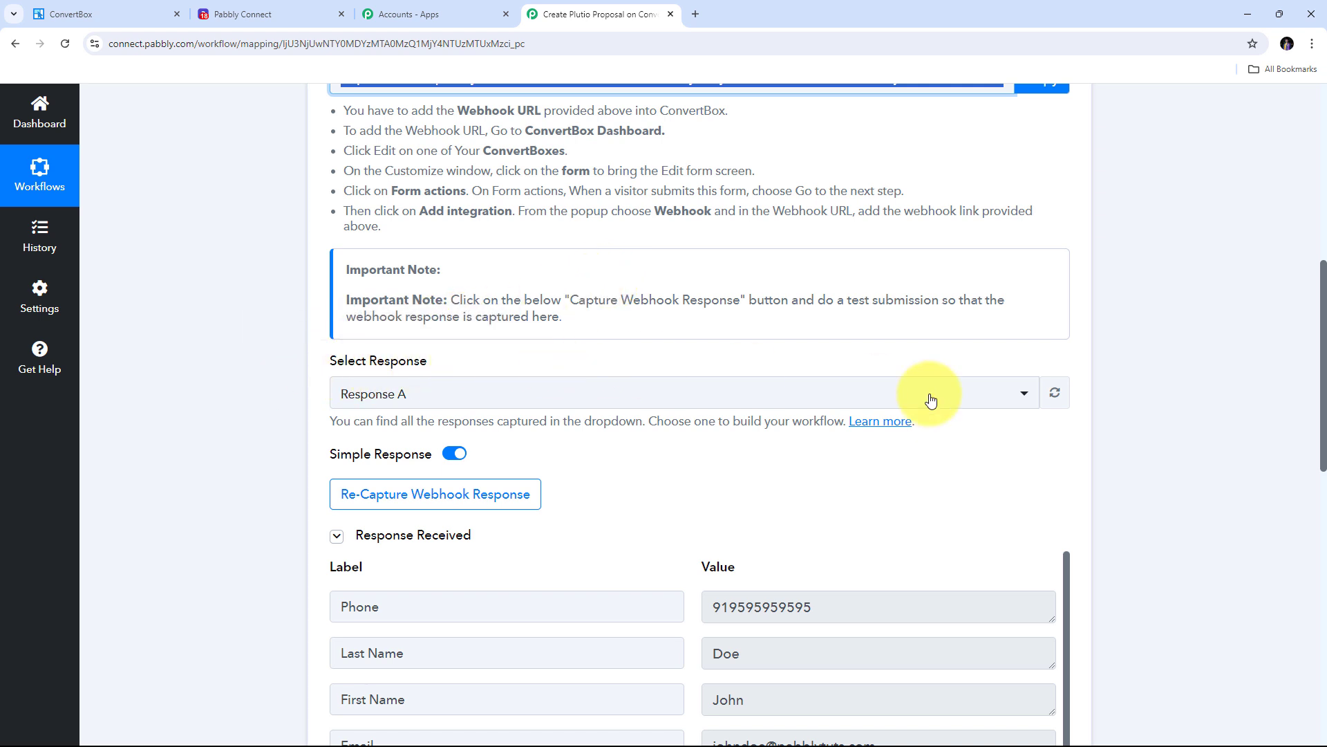
pyautogui.scroll(-2, 1175, 361)
pyautogui.scroll(-3, 1175, 359)
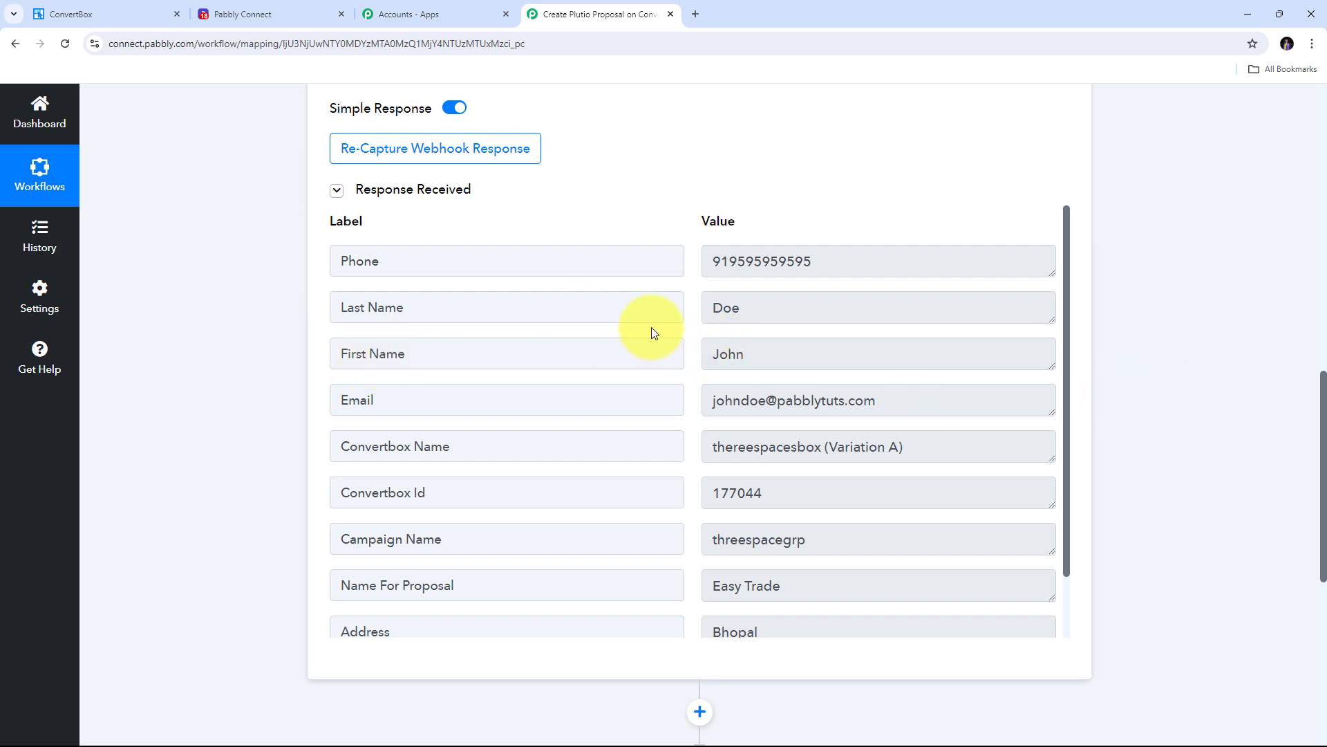
pyautogui.click(847, 352)
pyautogui.click(802, 315)
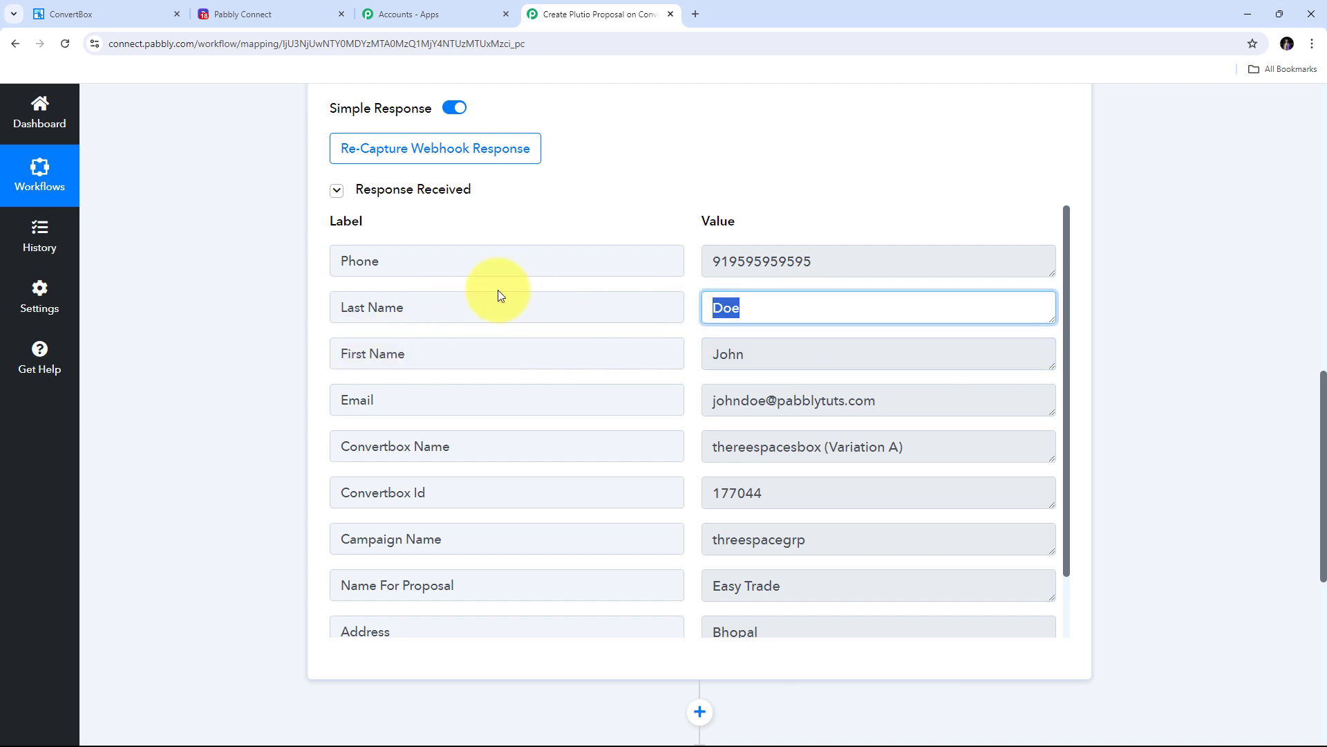
pyautogui.moveTo(916, 266); pyautogui.dragTo(603, 269)
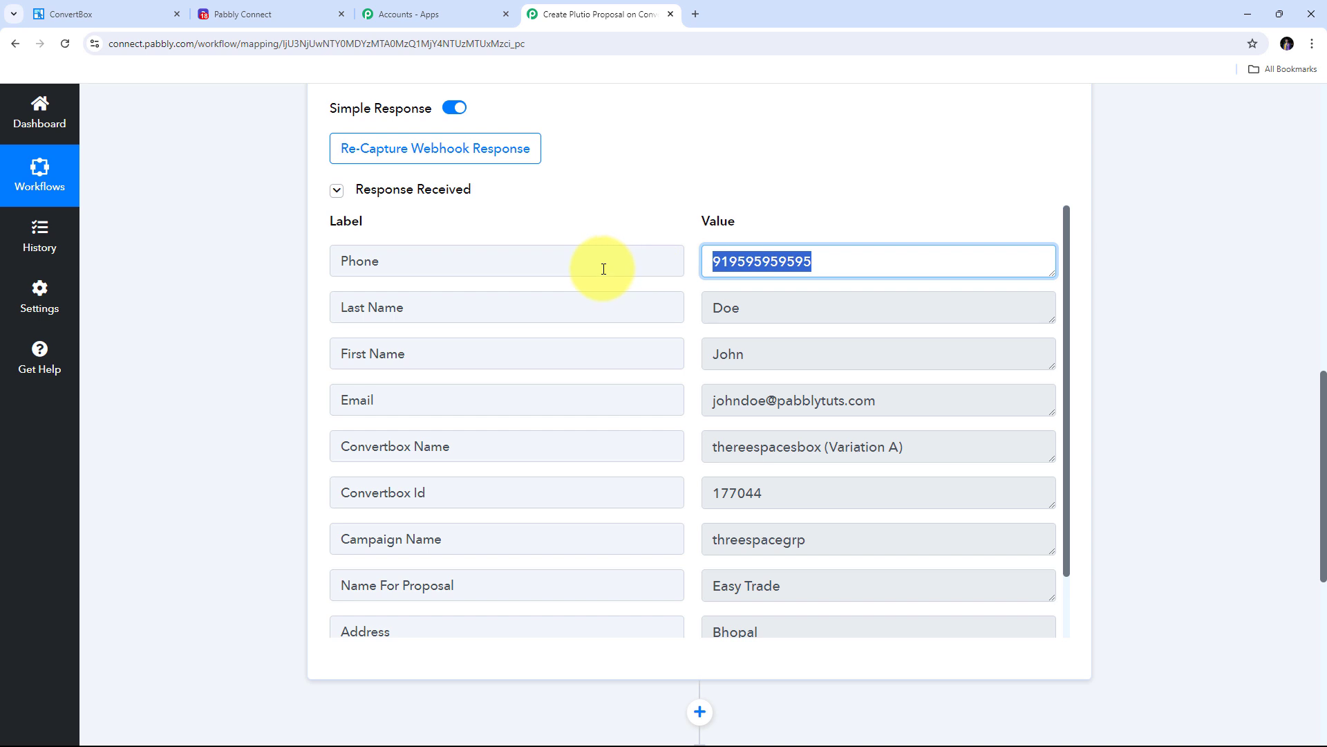
pyautogui.moveTo(1022, 403); pyautogui.dragTo(592, 385)
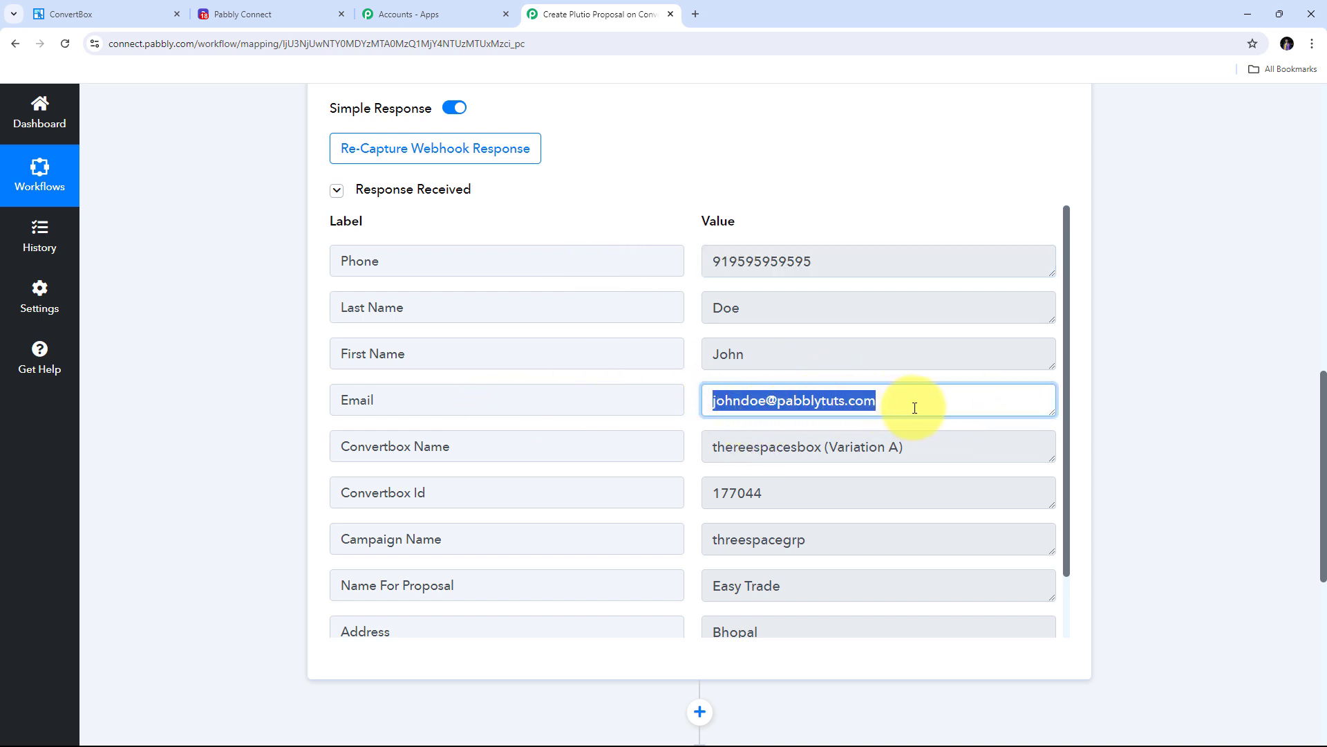
pyautogui.scroll(-1, 918, 406)
pyautogui.moveTo(899, 471); pyautogui.dragTo(669, 475)
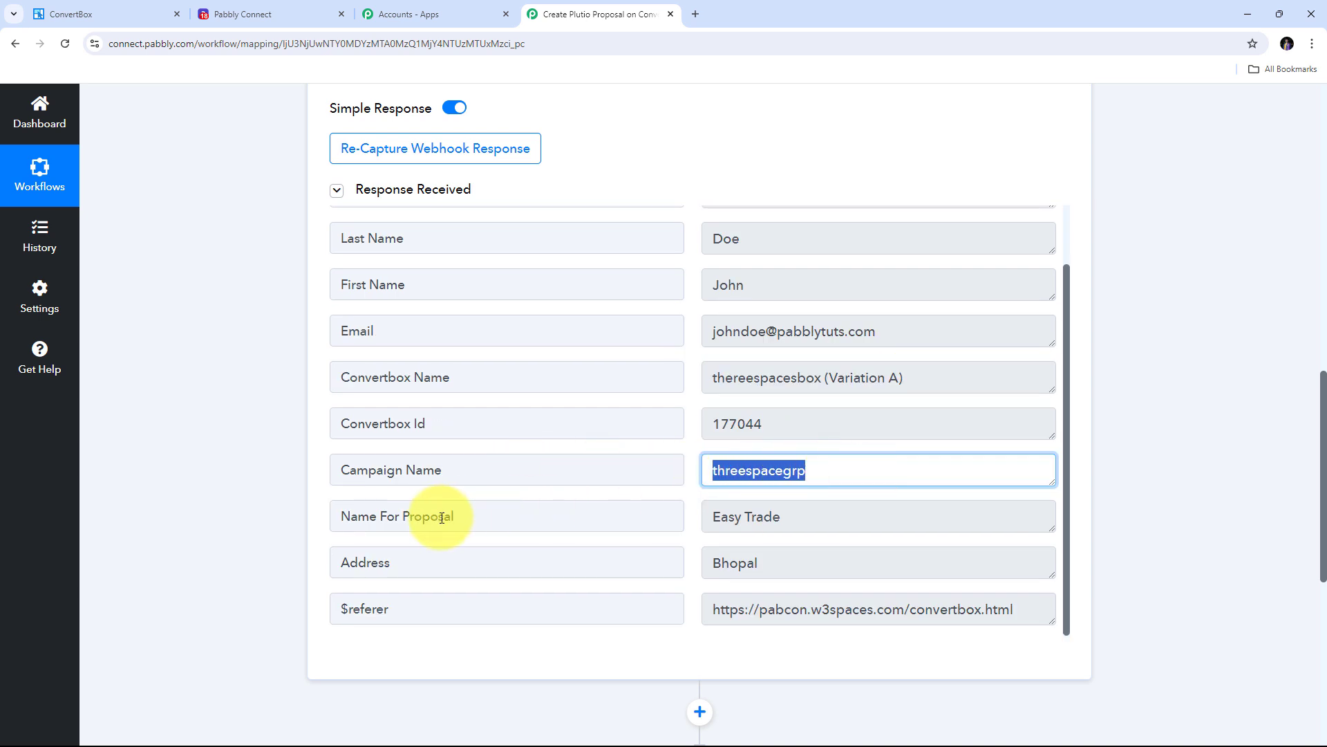
pyautogui.moveTo(823, 521); pyautogui.dragTo(645, 519)
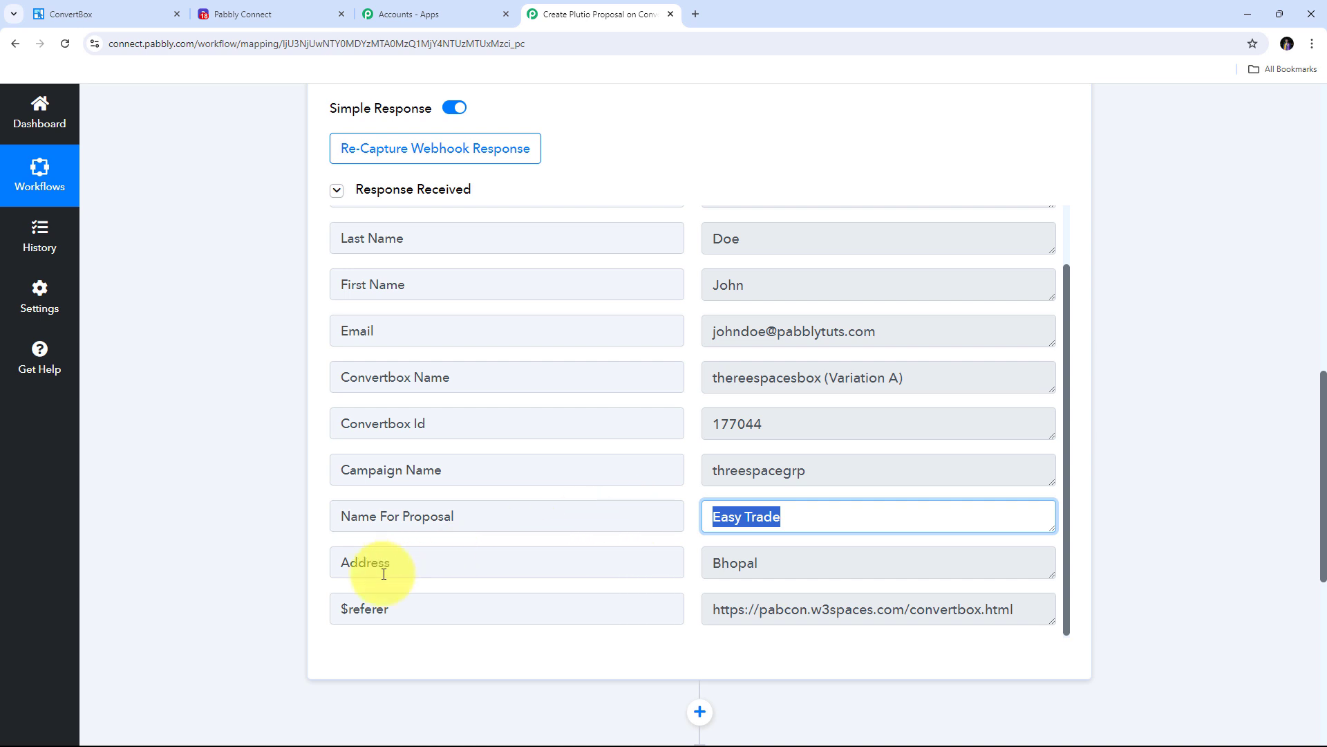
pyautogui.moveTo(868, 558); pyautogui.dragTo(629, 564)
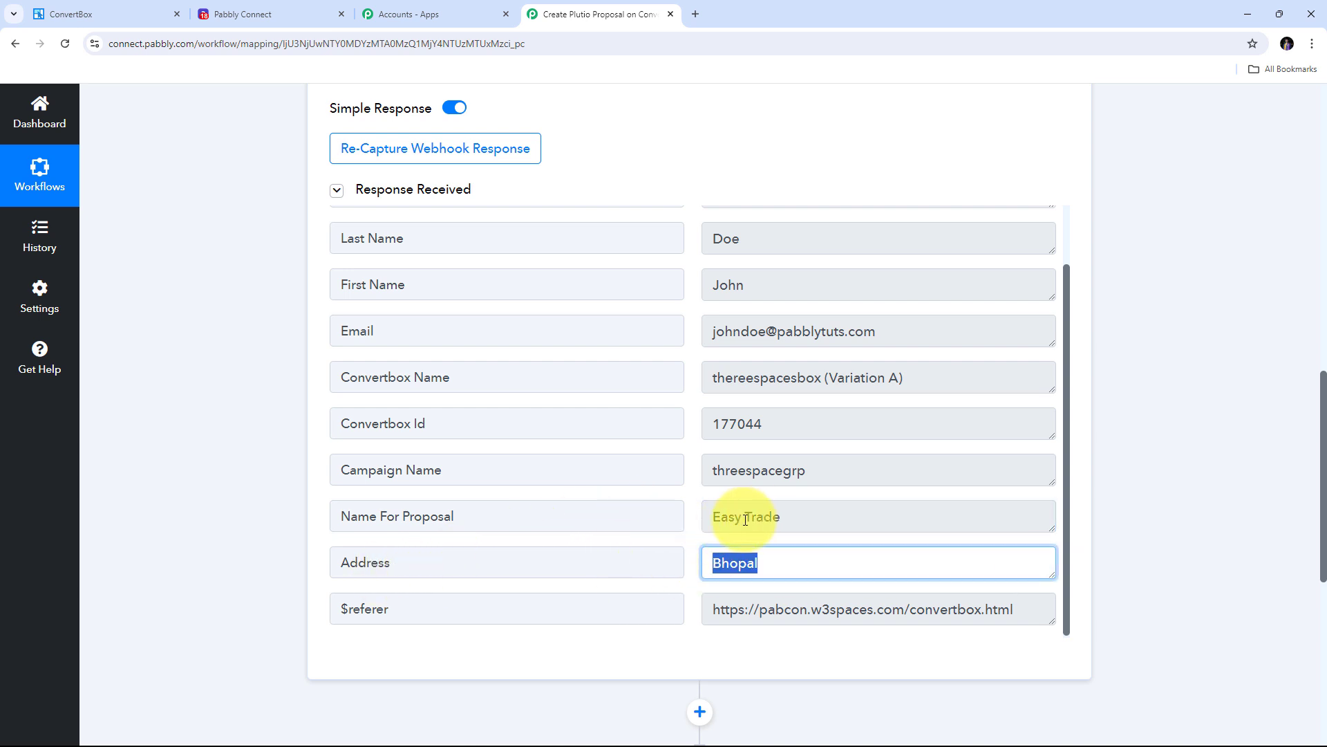
pyautogui.scroll(2, 690, 527)
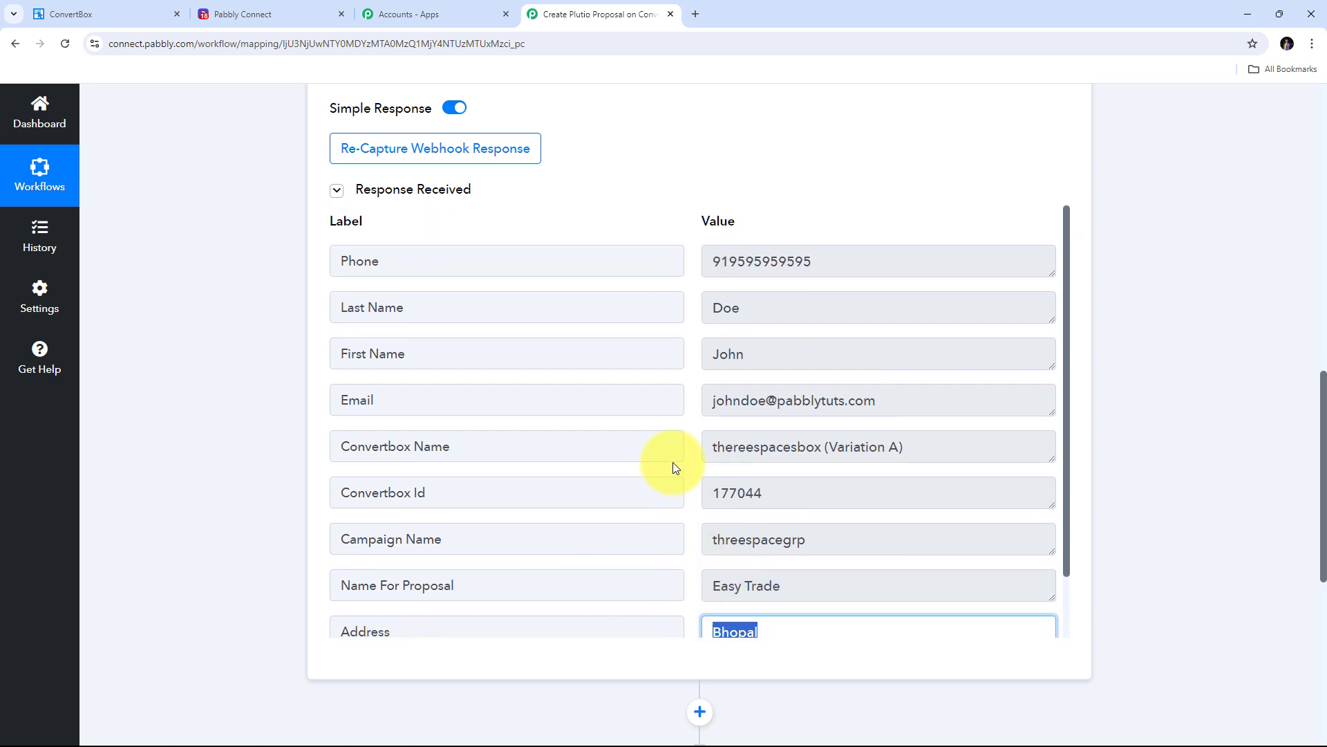
pyautogui.scroll(-2, 673, 462)
pyautogui.scroll(5, 674, 461)
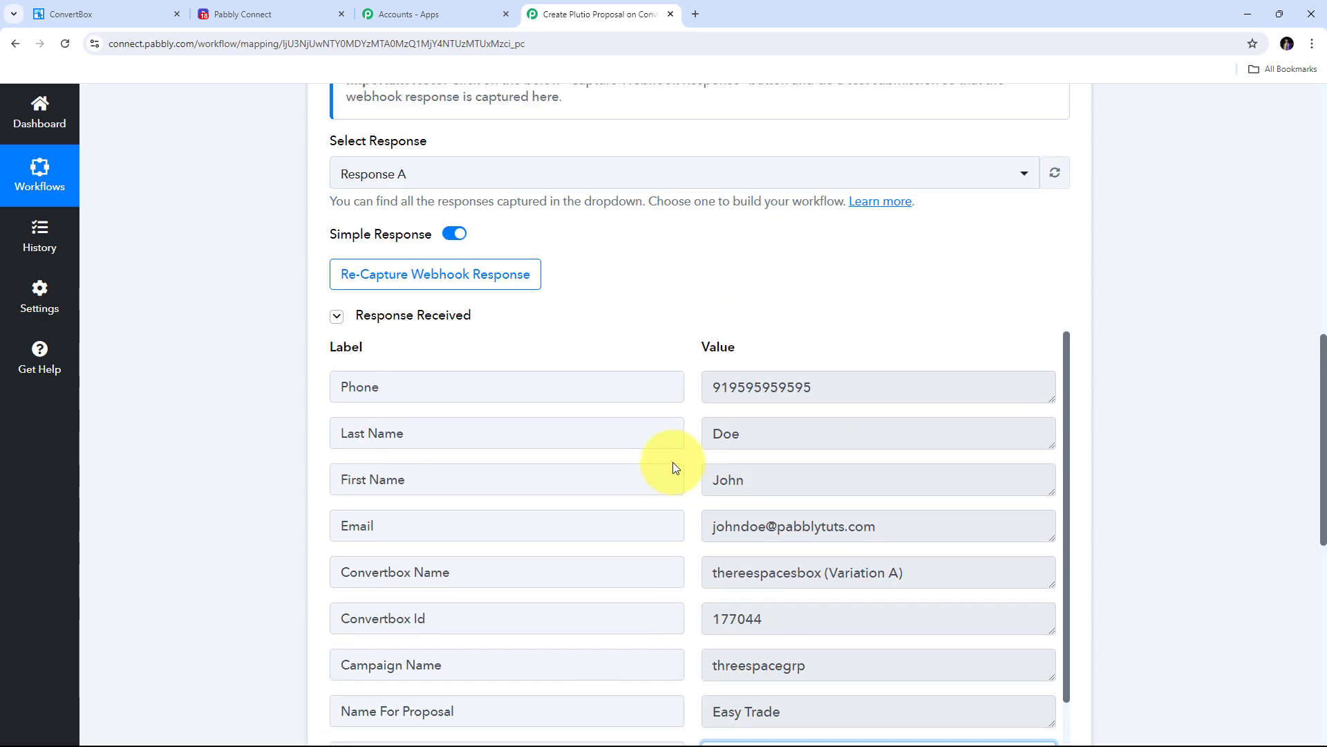
pyautogui.scroll(-3, 1192, 321)
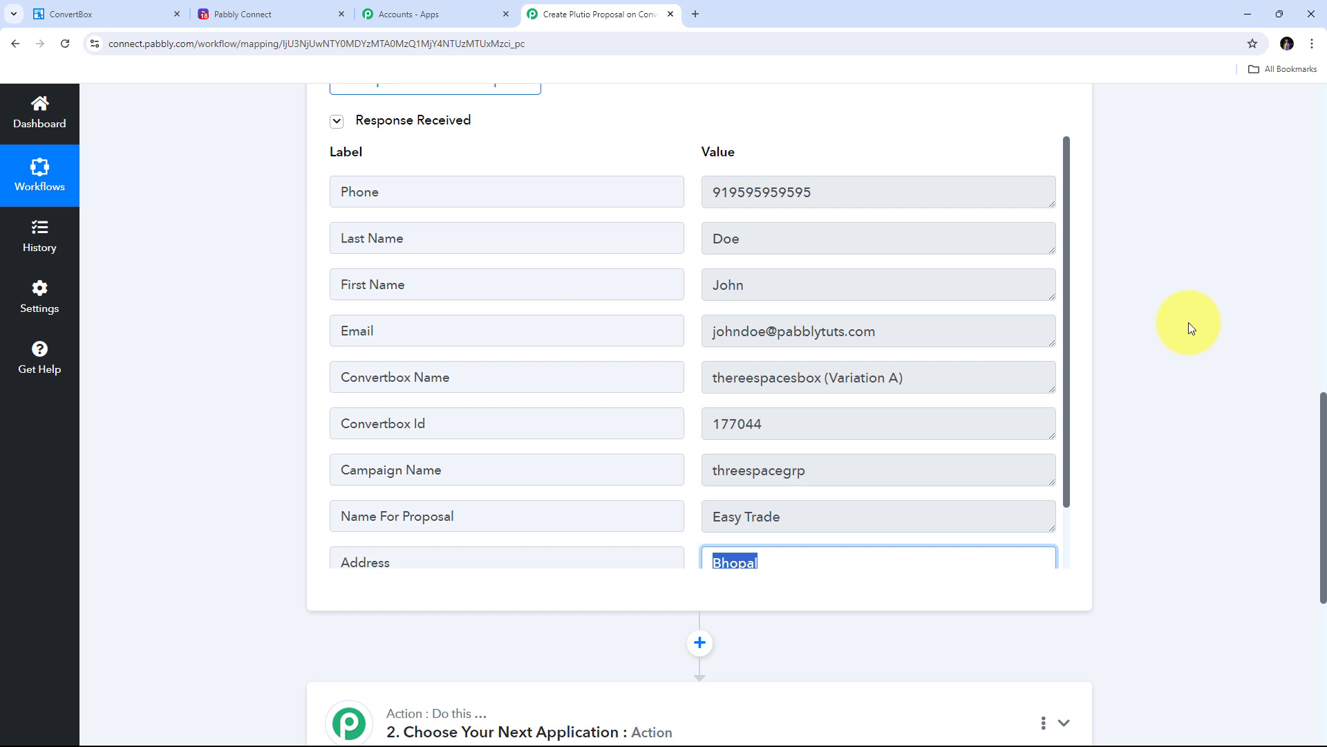
# Step: Set Plutio as the app for the workflow's second step, the action
pyautogui.scroll(-3, 1153, 287)
pyautogui.scroll(3, 1153, 288)
pyautogui.scroll(-1, 1153, 287)
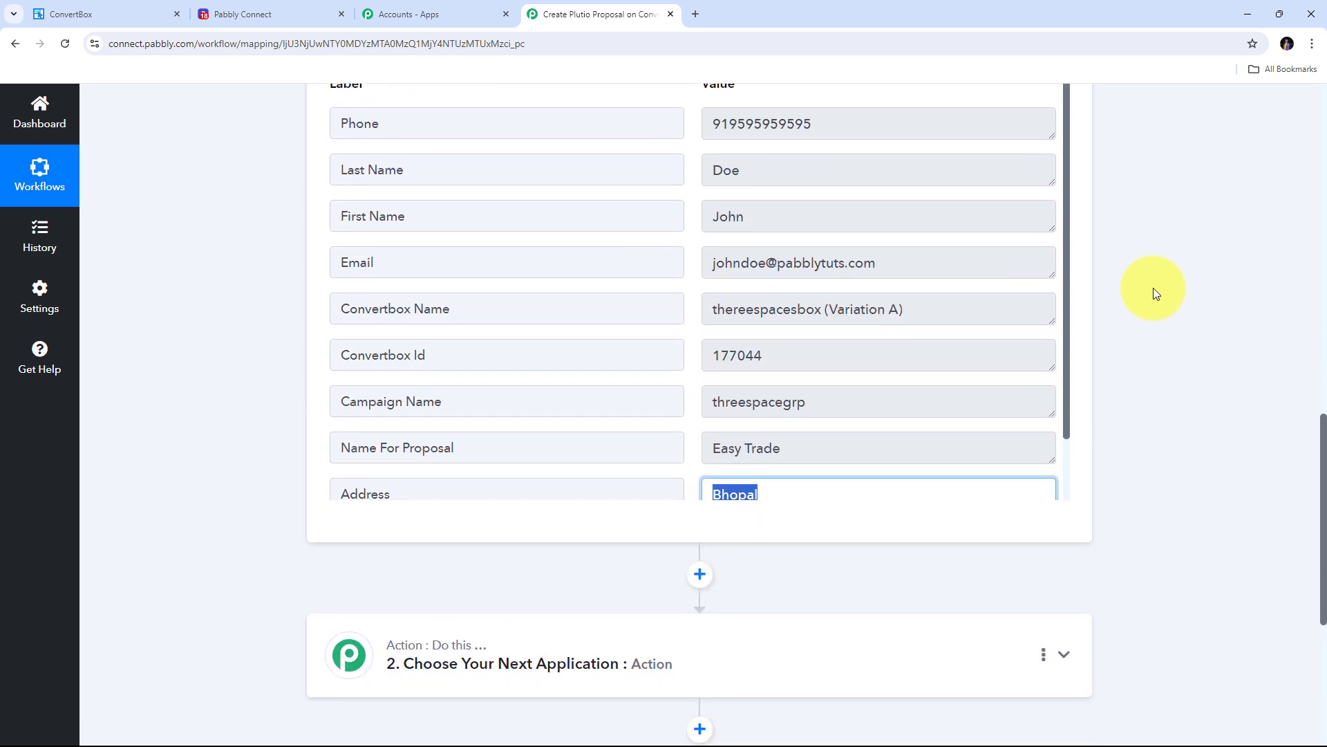
pyautogui.scroll(-2, 1153, 288)
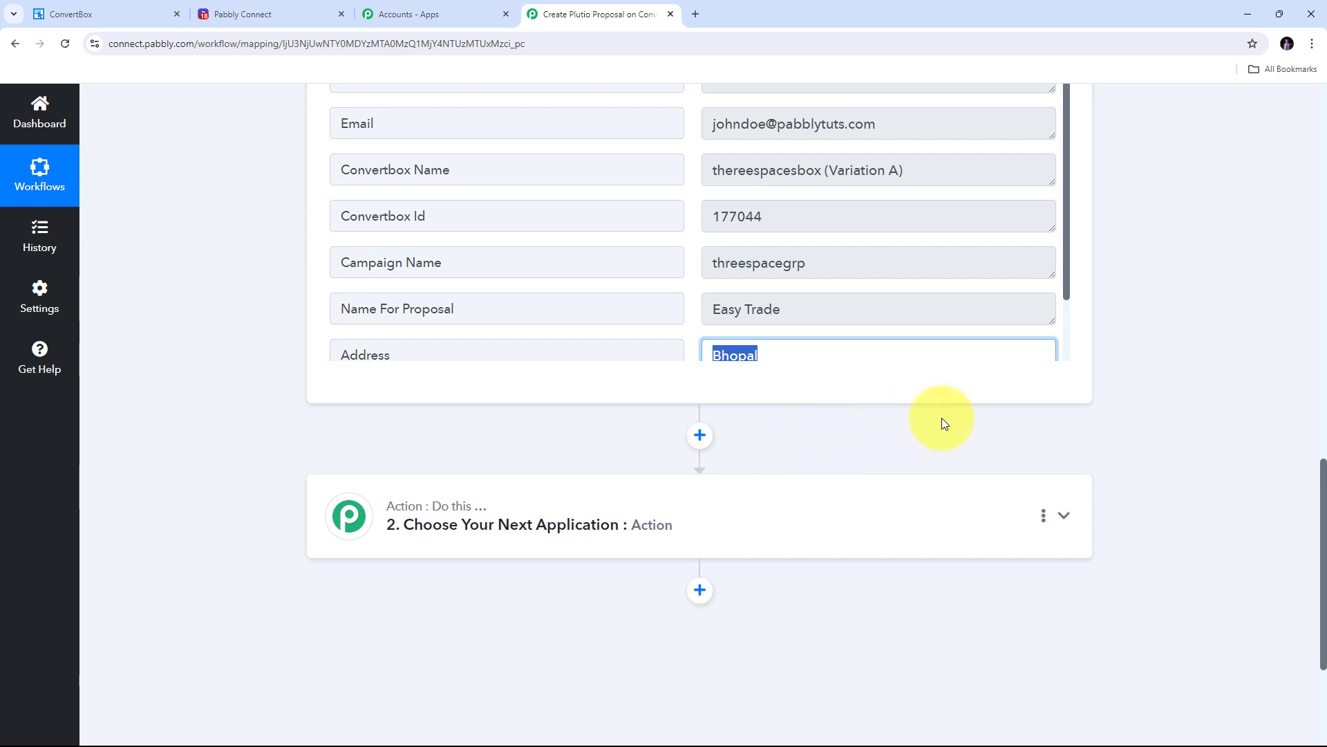
pyautogui.scroll(-1, 1064, 406)
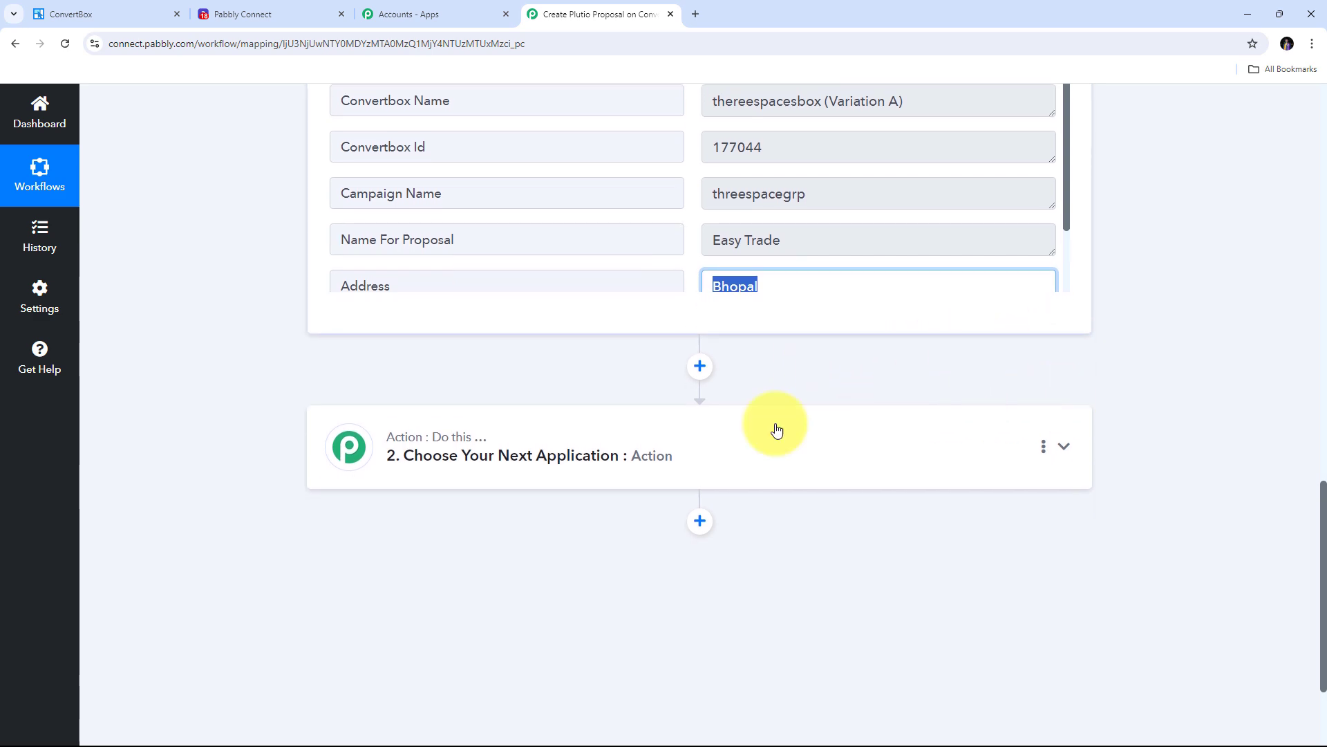
pyautogui.click(1067, 451)
pyautogui.scroll(3, 442, 462)
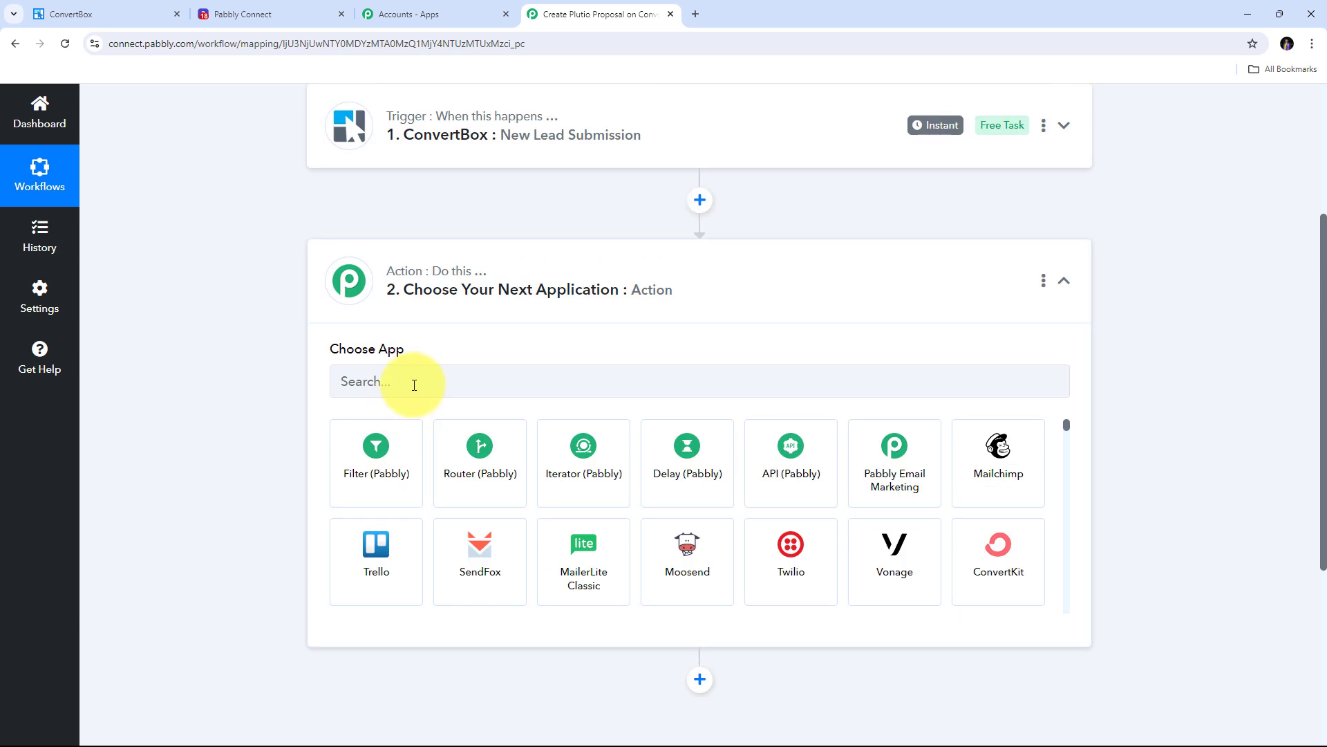
pyautogui.click(415, 385)
pyautogui.write('Plutio')
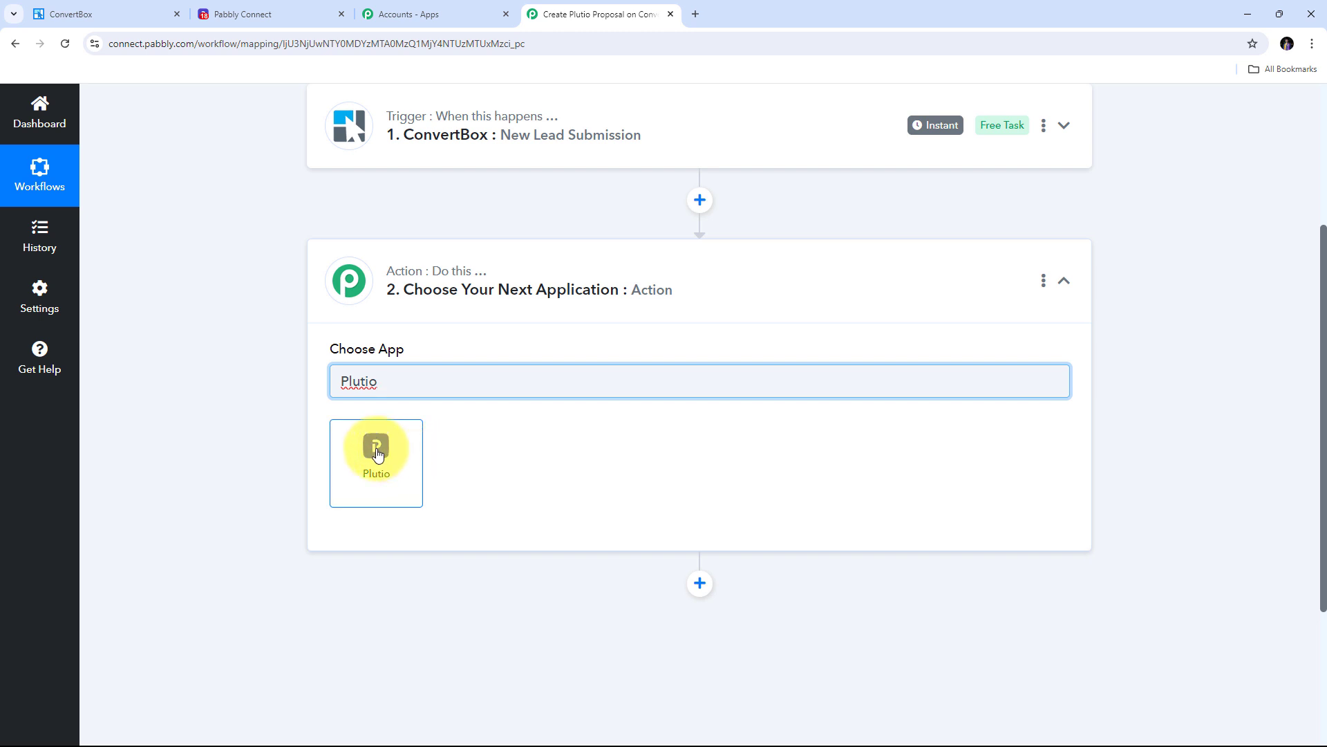
pyautogui.click(377, 454)
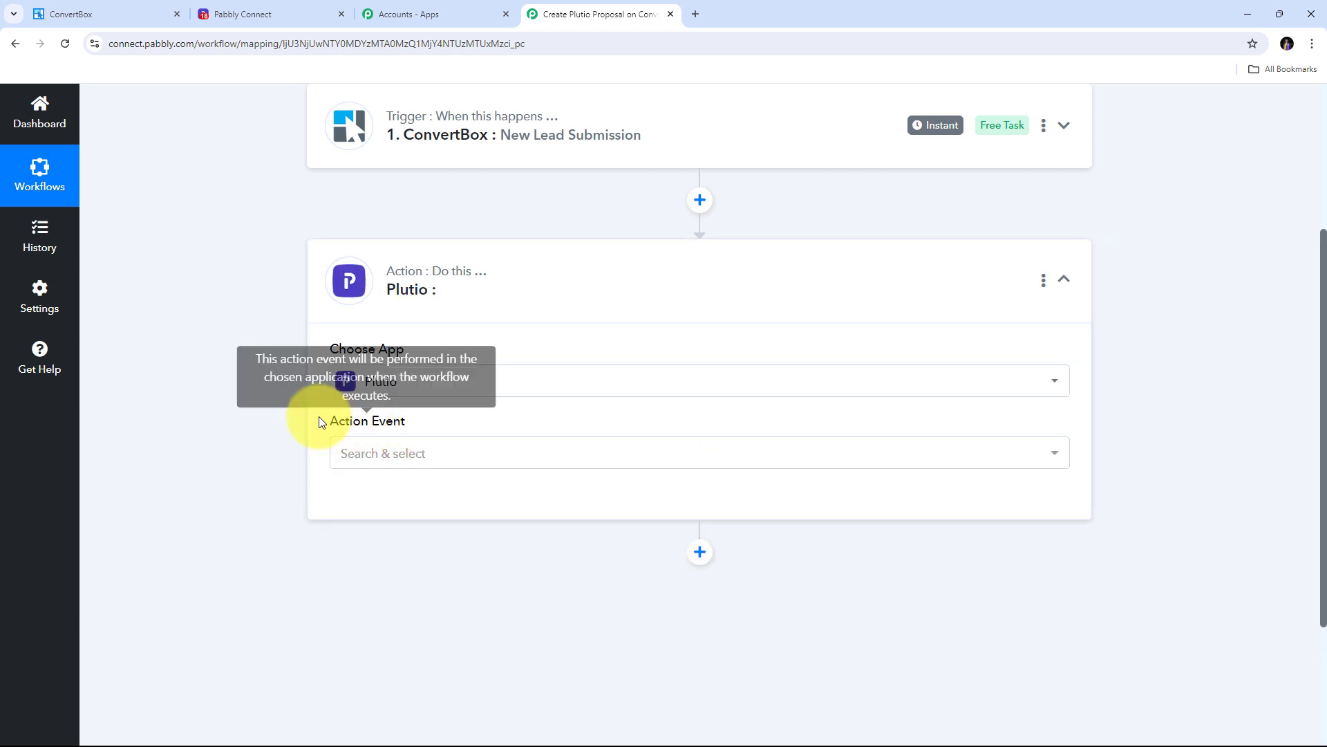
# Step: Set the Plutio action event to Create Person and start adding a new Plutio connection
pyautogui.click(702, 455)
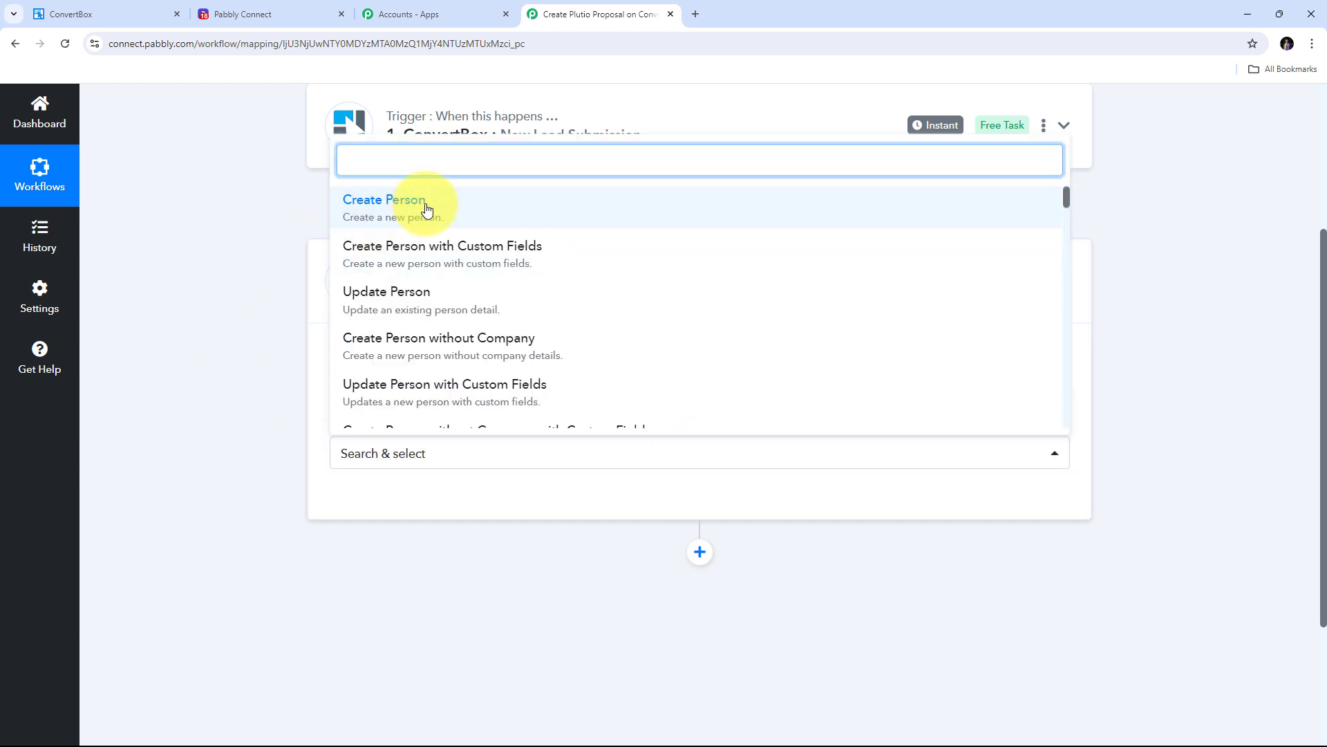
pyautogui.click(427, 209)
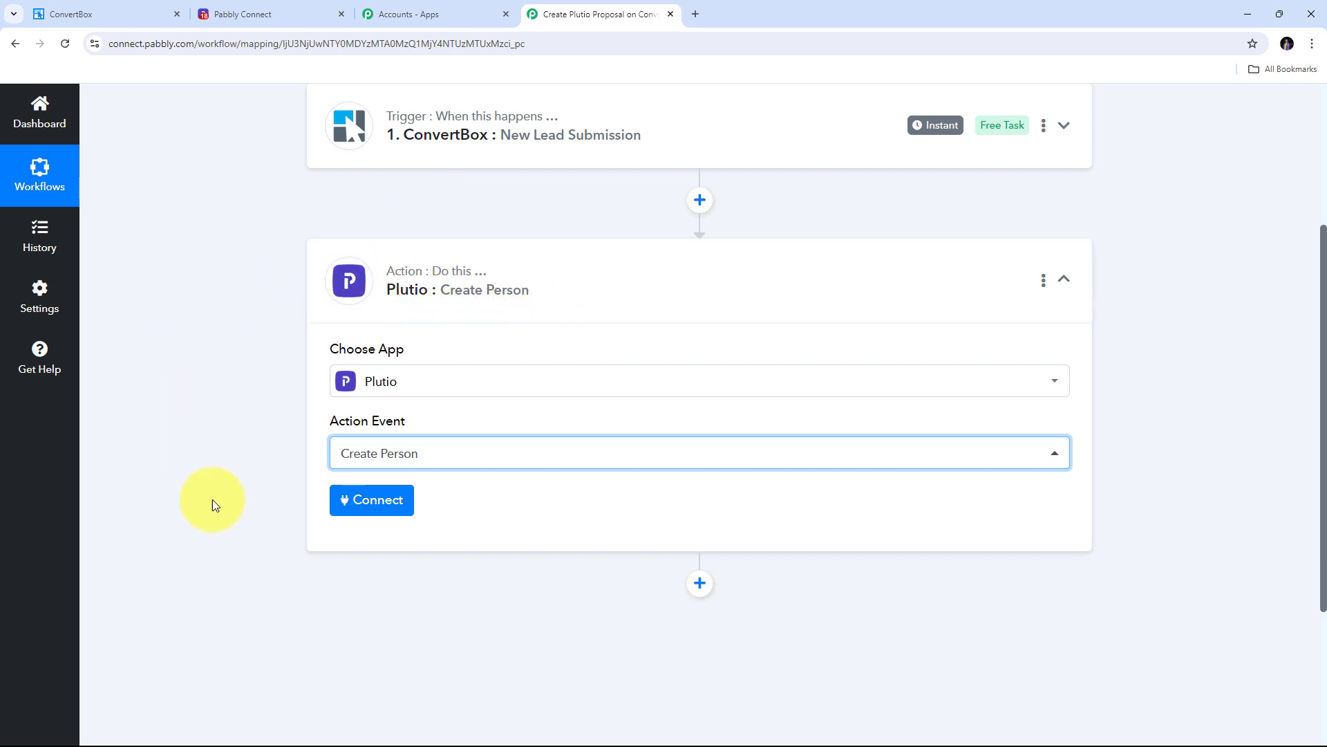
pyautogui.click(372, 501)
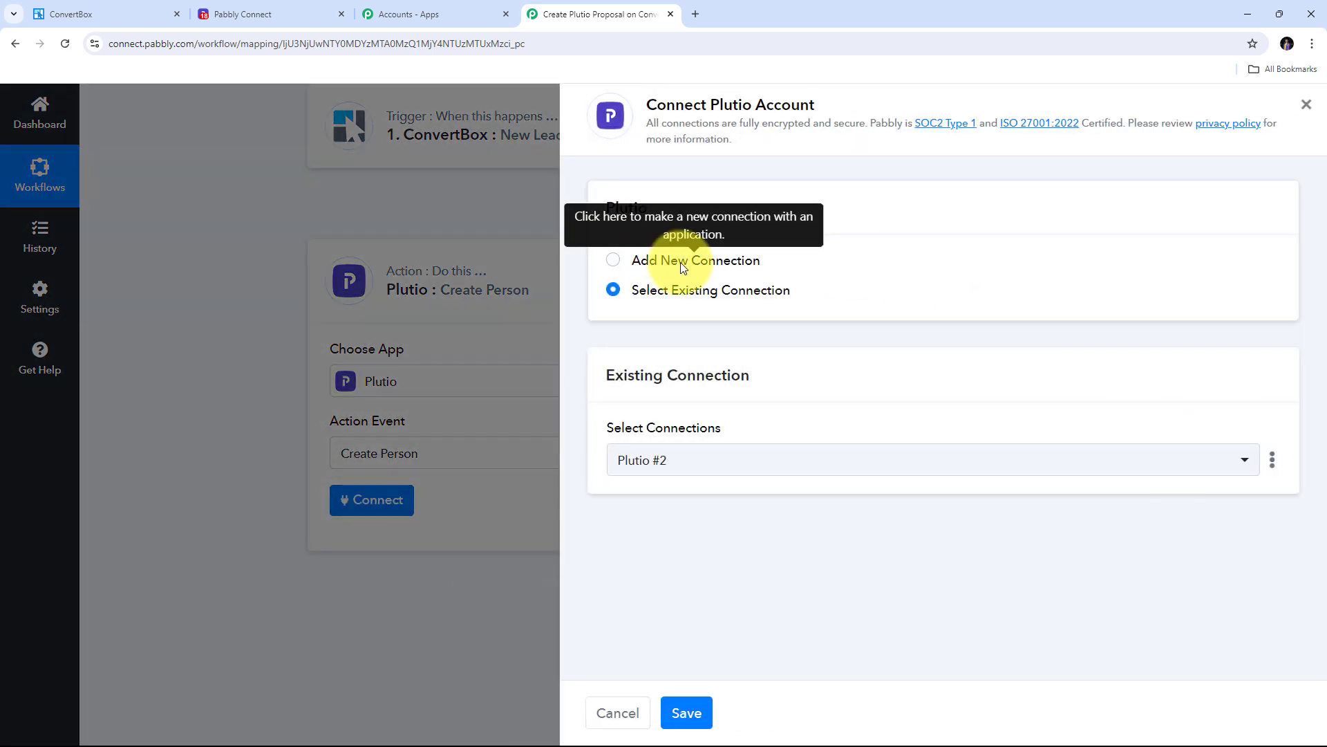
pyautogui.click(680, 262)
pyautogui.scroll(-3, 899, 340)
pyautogui.scroll(2, 835, 342)
pyautogui.scroll(-2, 793, 321)
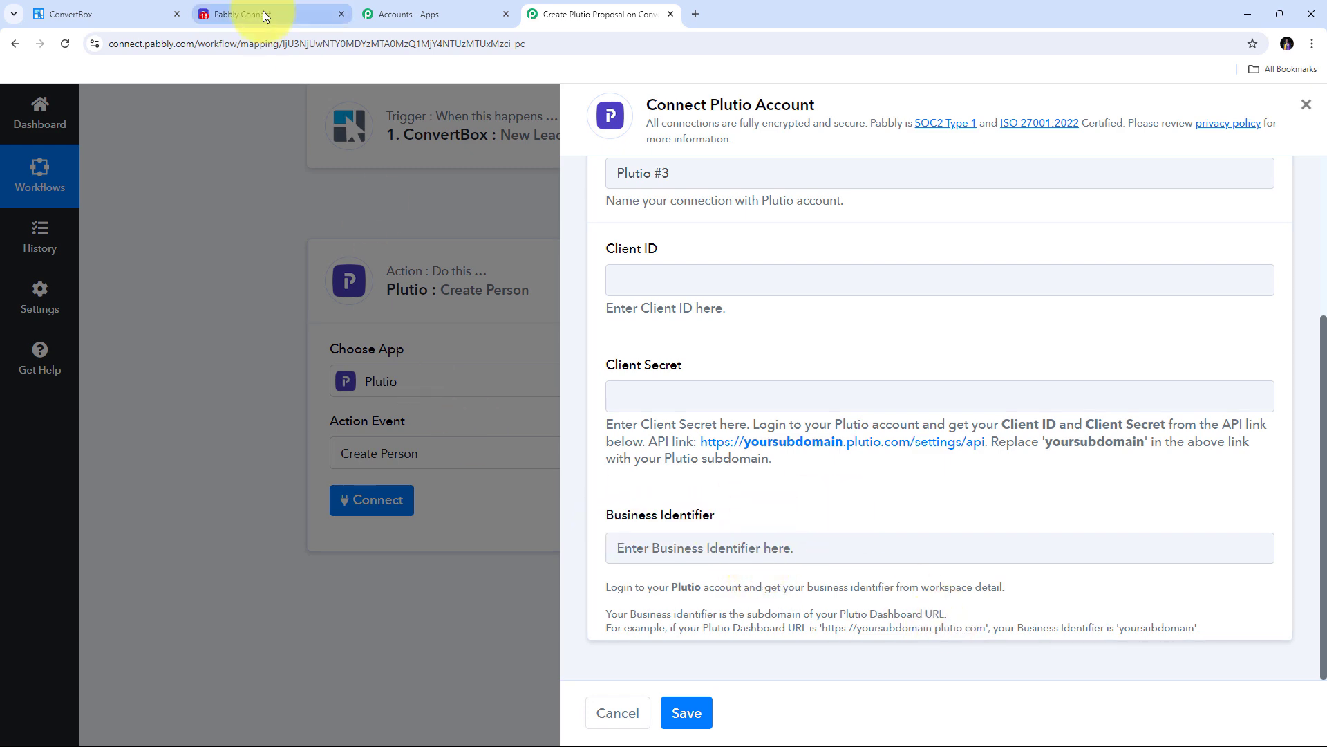
# Step: Copy the subdomain pabbly-connect-test from the Plutio dashboard's URL and enter it as the Business Identifier in the Pabbly Connect connection form
pyautogui.click(307, 14)
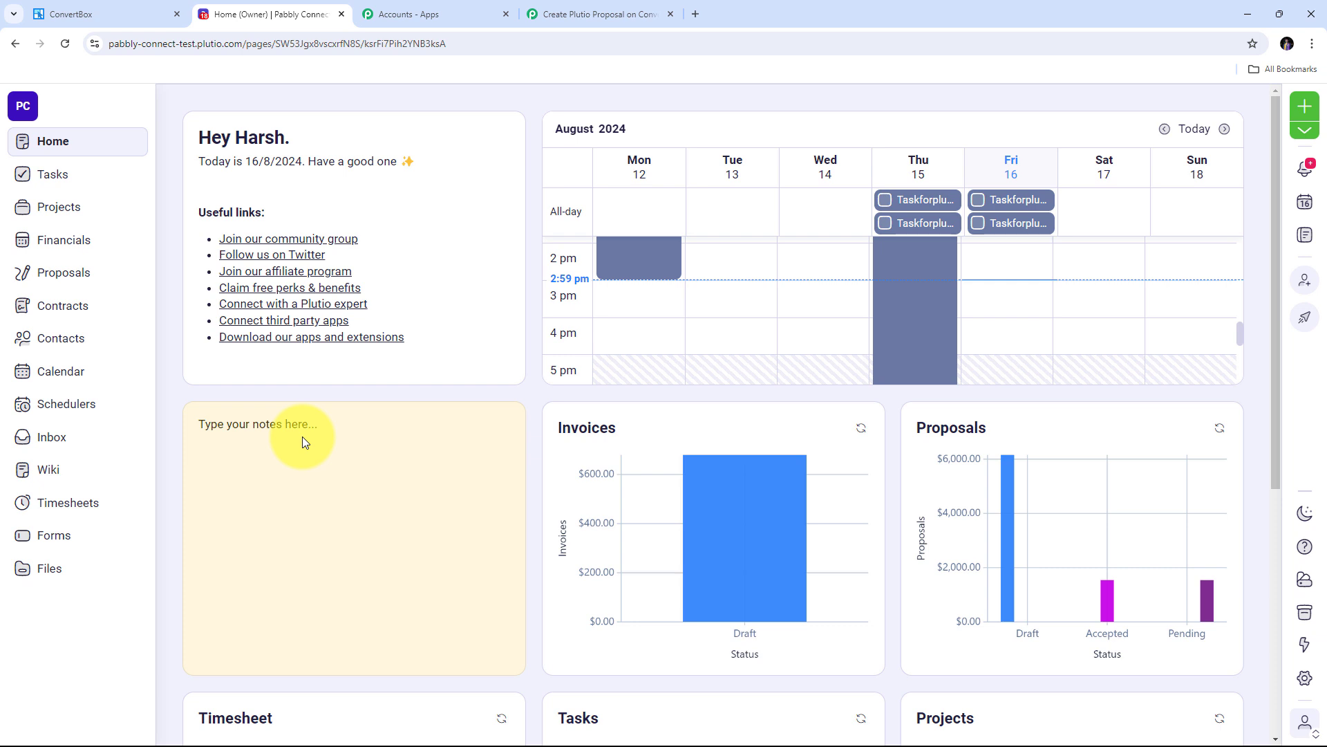
pyautogui.click(141, 44)
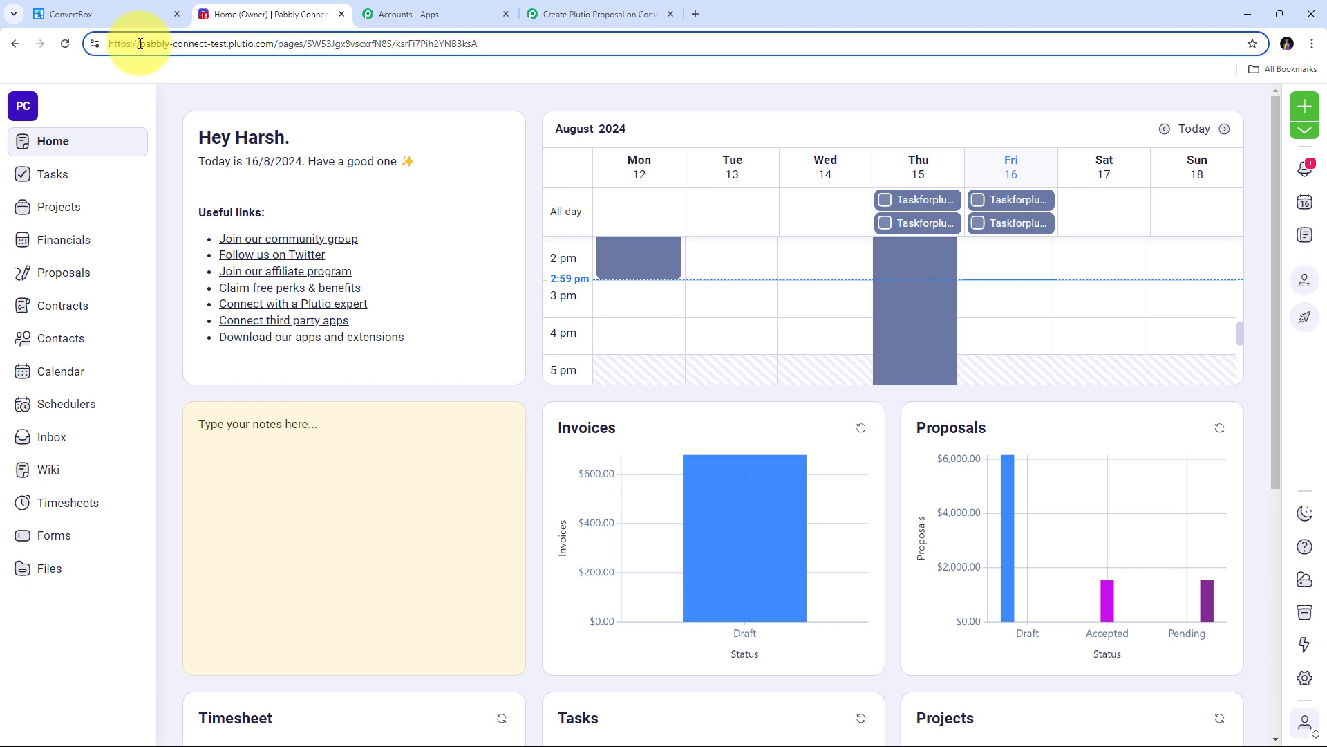
pyautogui.moveTo(141, 43); pyautogui.dragTo(228, 46)
pyautogui.hotkey('ctrl', 'c')
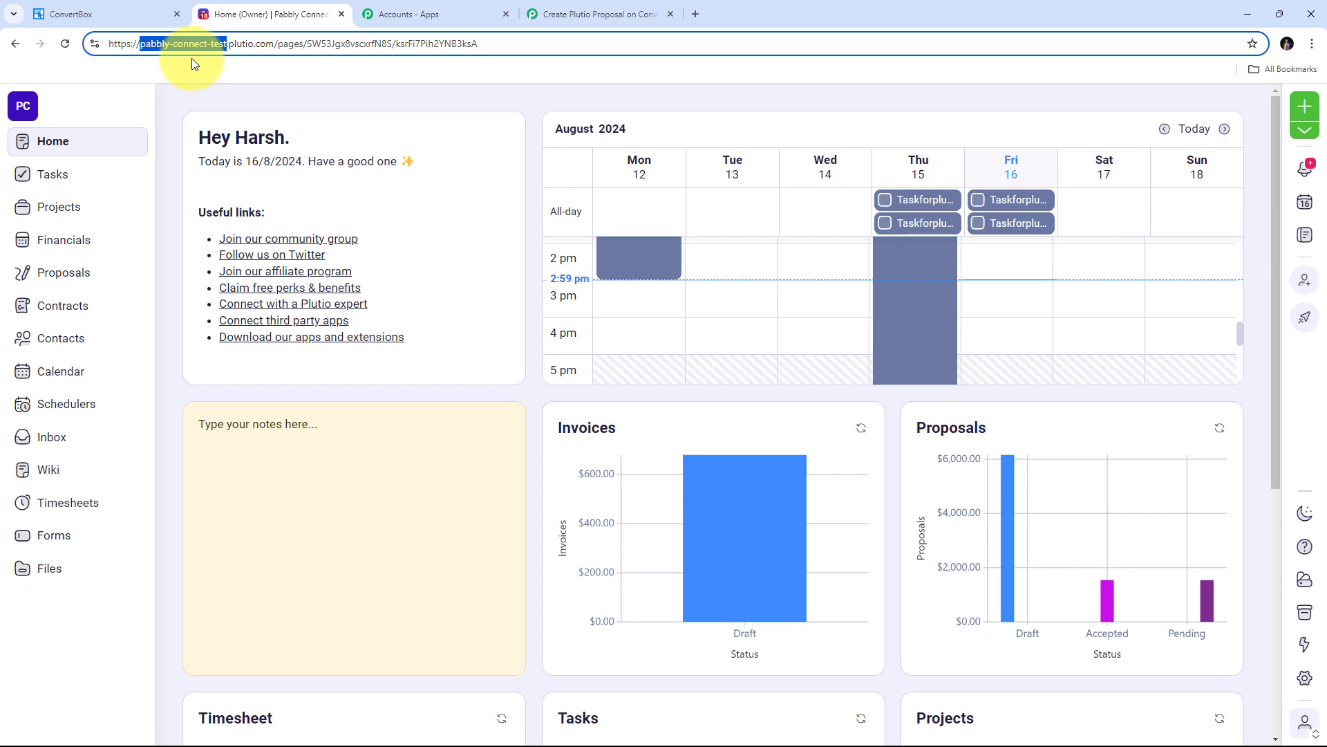
pyautogui.click(596, 14)
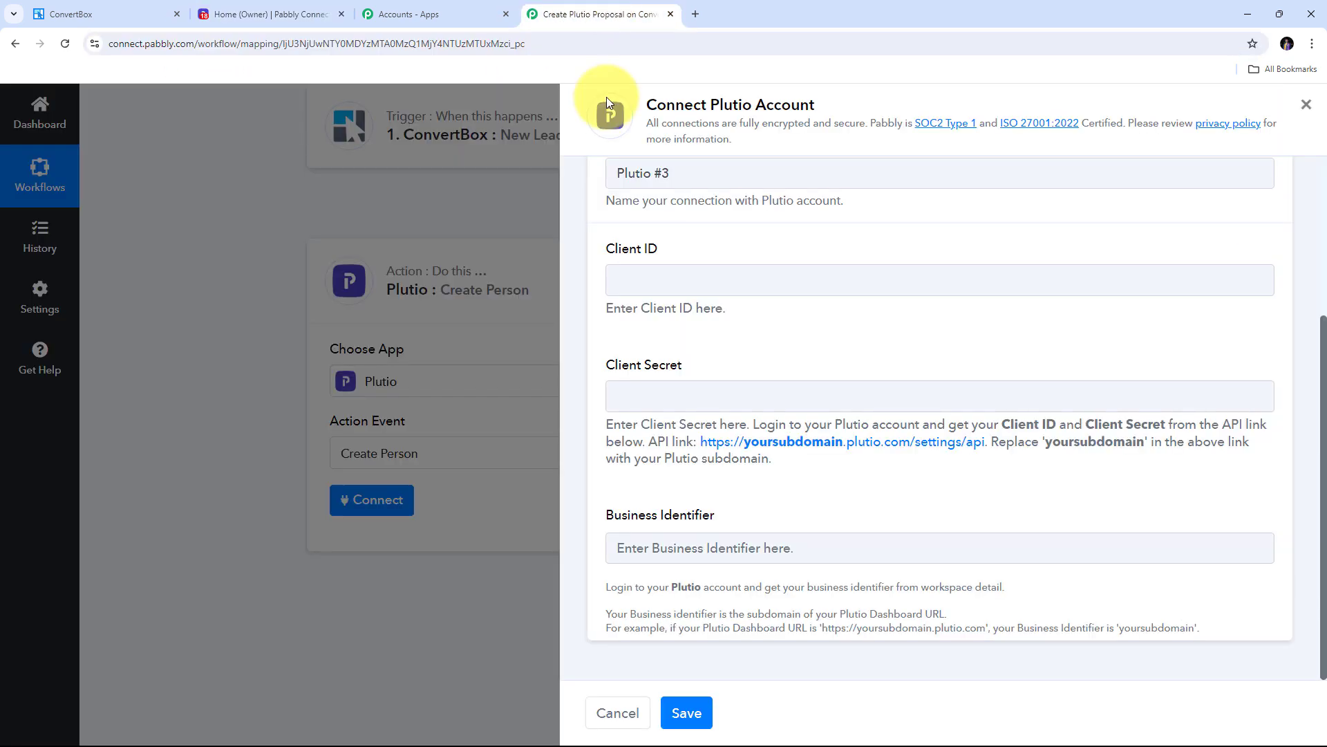
pyautogui.click(694, 550)
pyautogui.hotkey('ctrl', 'v')
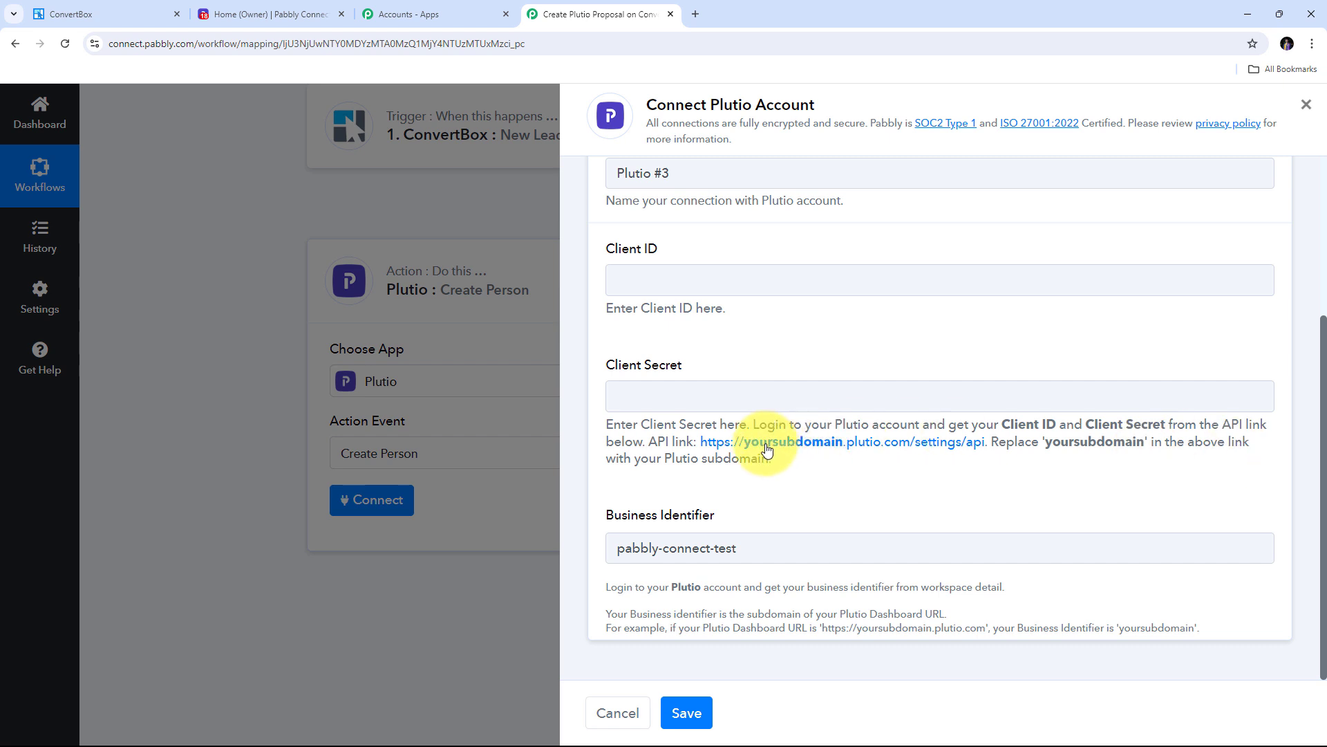
# Step: Open the API link given for the client secret, replacing yoursubdomain in the URL with pabbly-connect-test to load Plutio's API manager
pyautogui.click(819, 448)
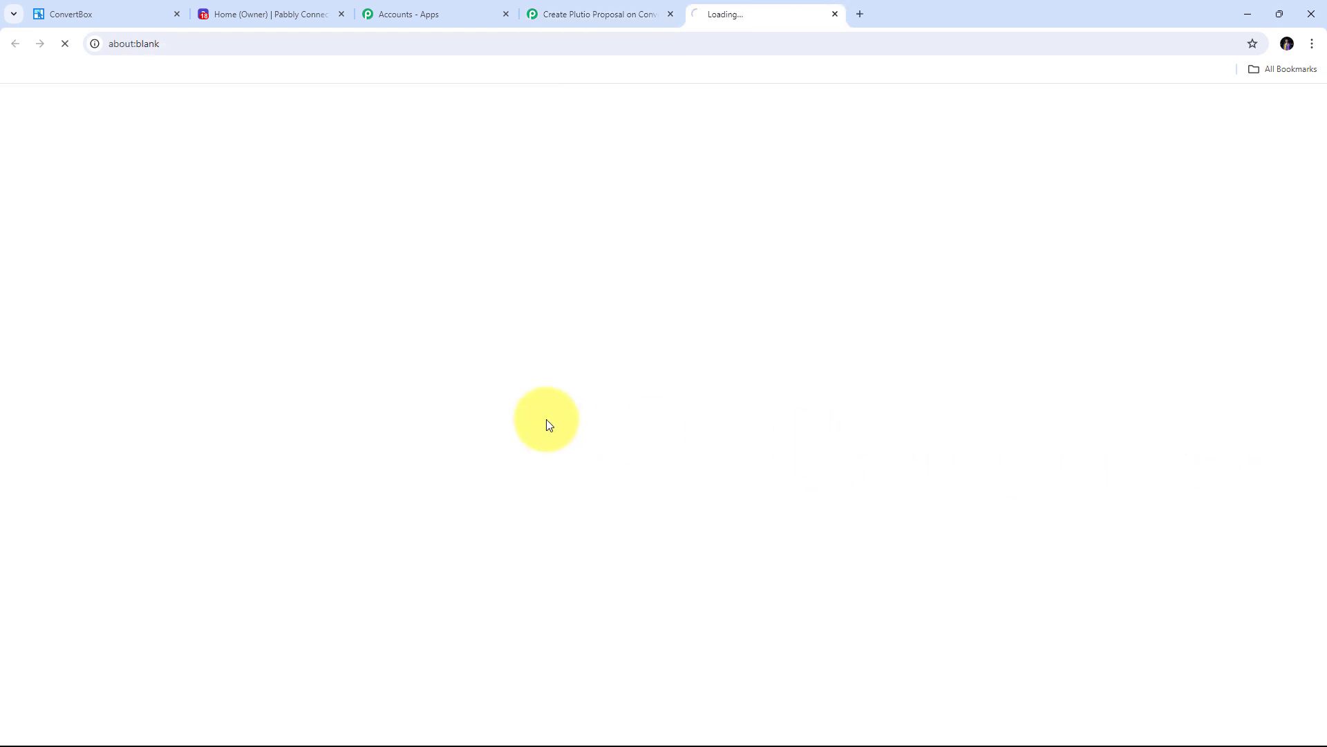
pyautogui.click(137, 44)
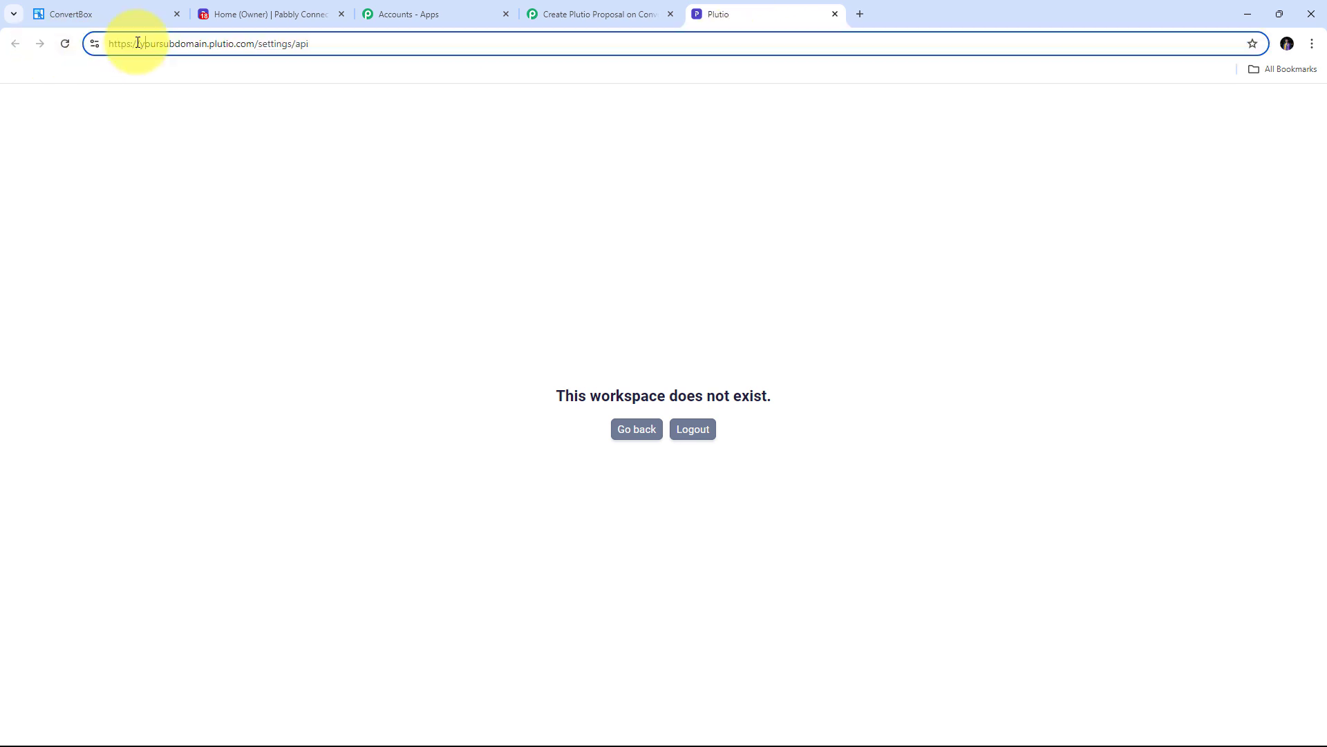
pyautogui.moveTo(138, 44); pyautogui.dragTo(206, 51)
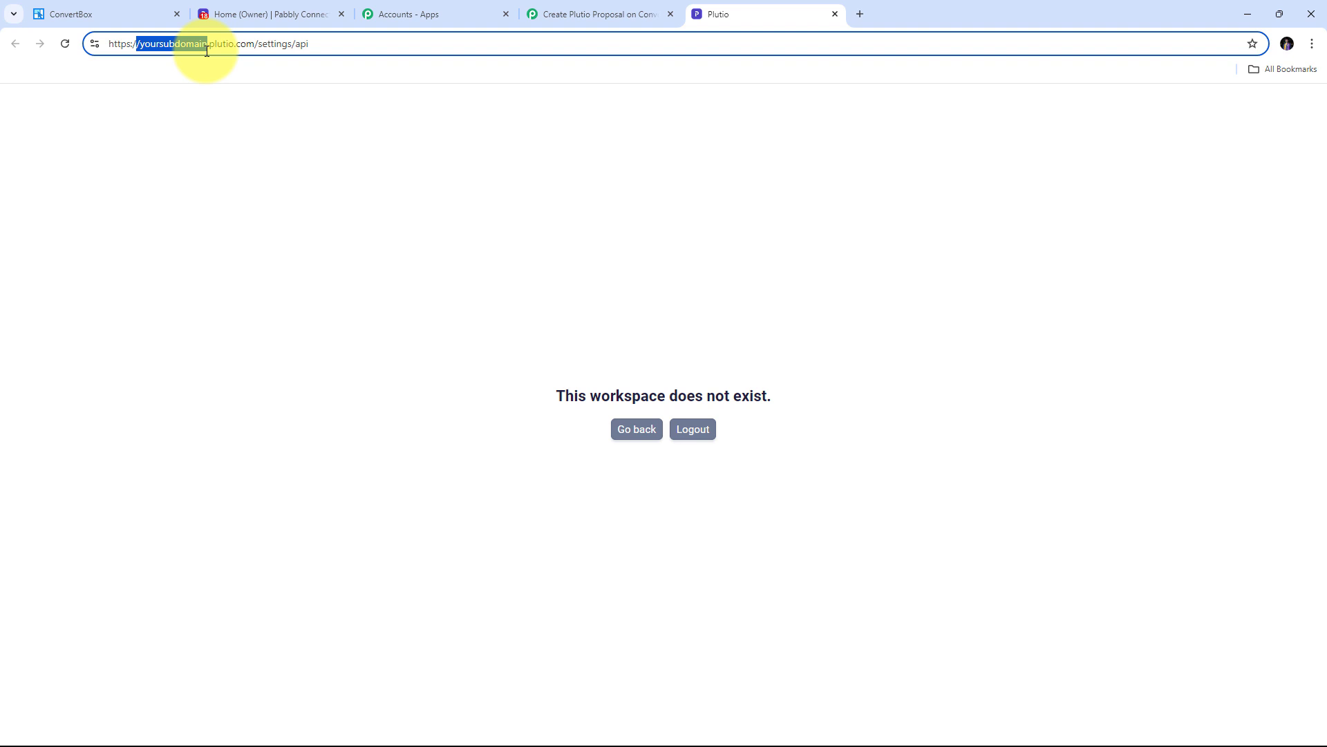
pyautogui.doubleClick(206, 49)
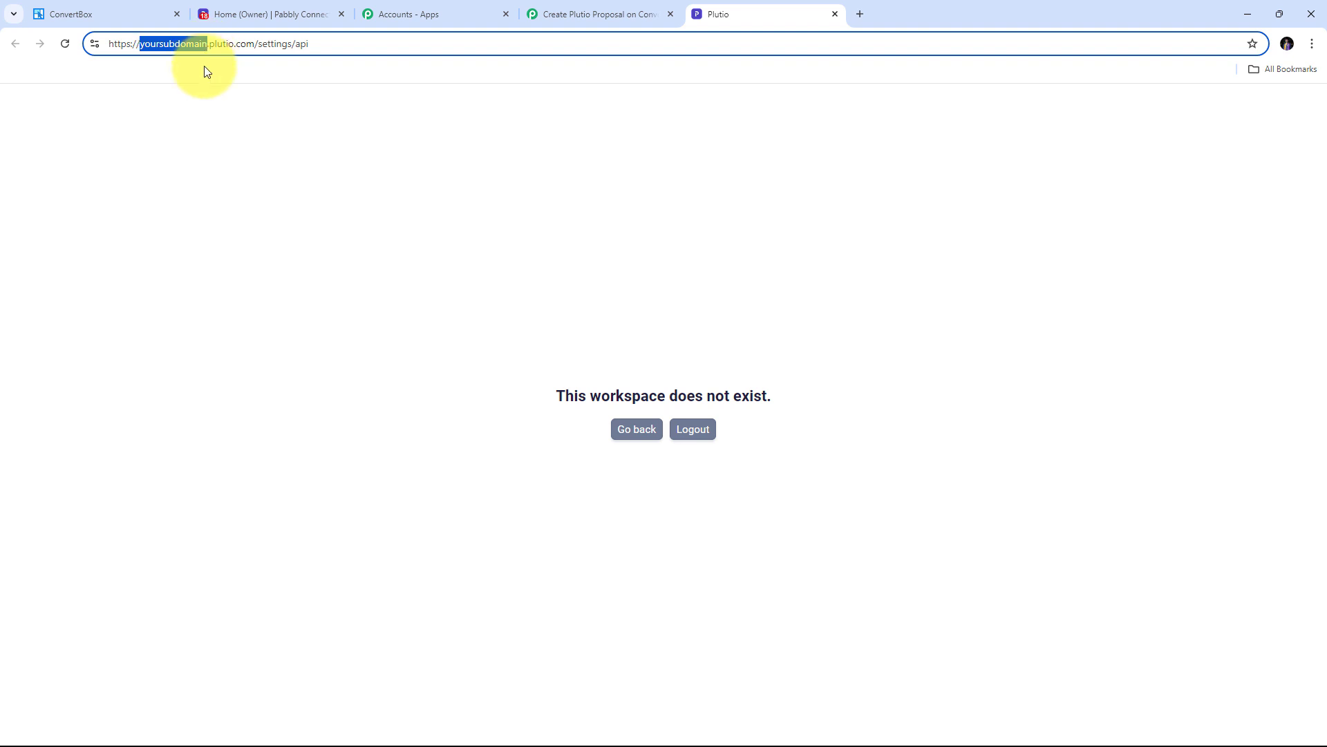
pyautogui.hotkey('ctrl', 'v')
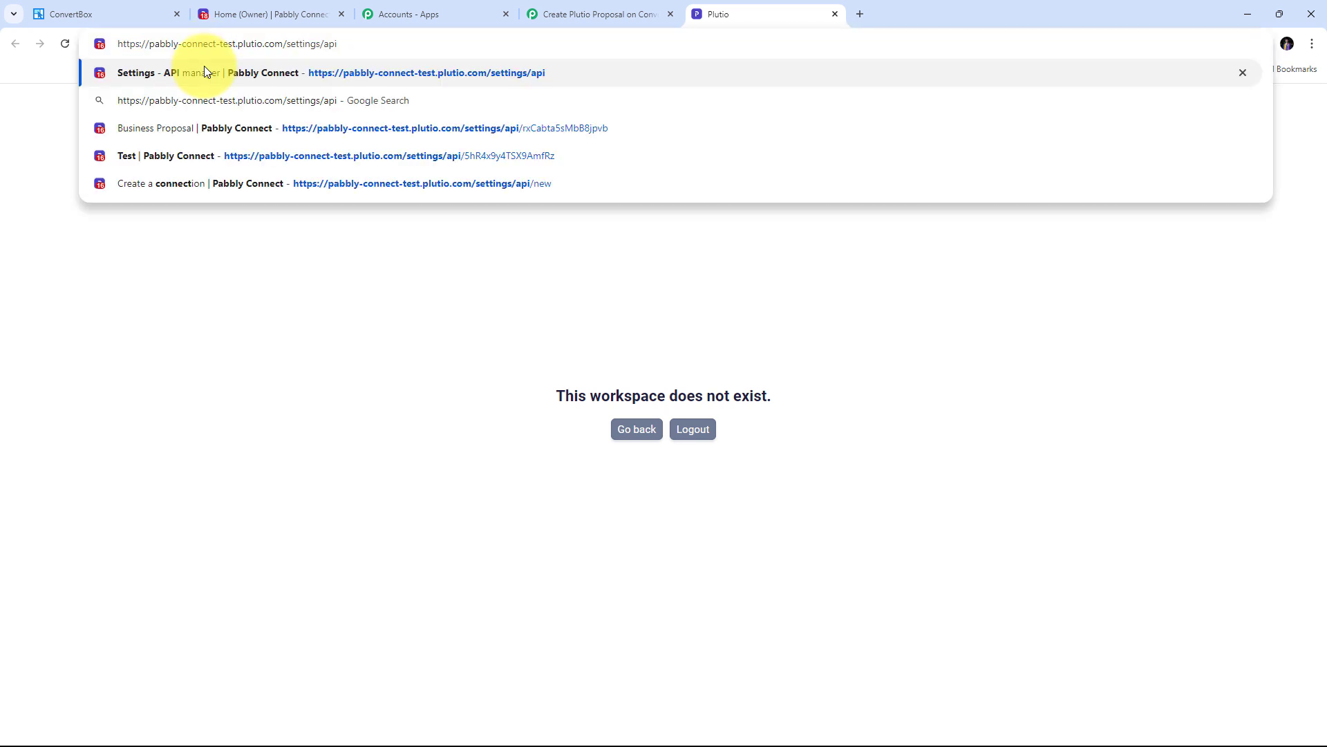
pyautogui.press('Return')
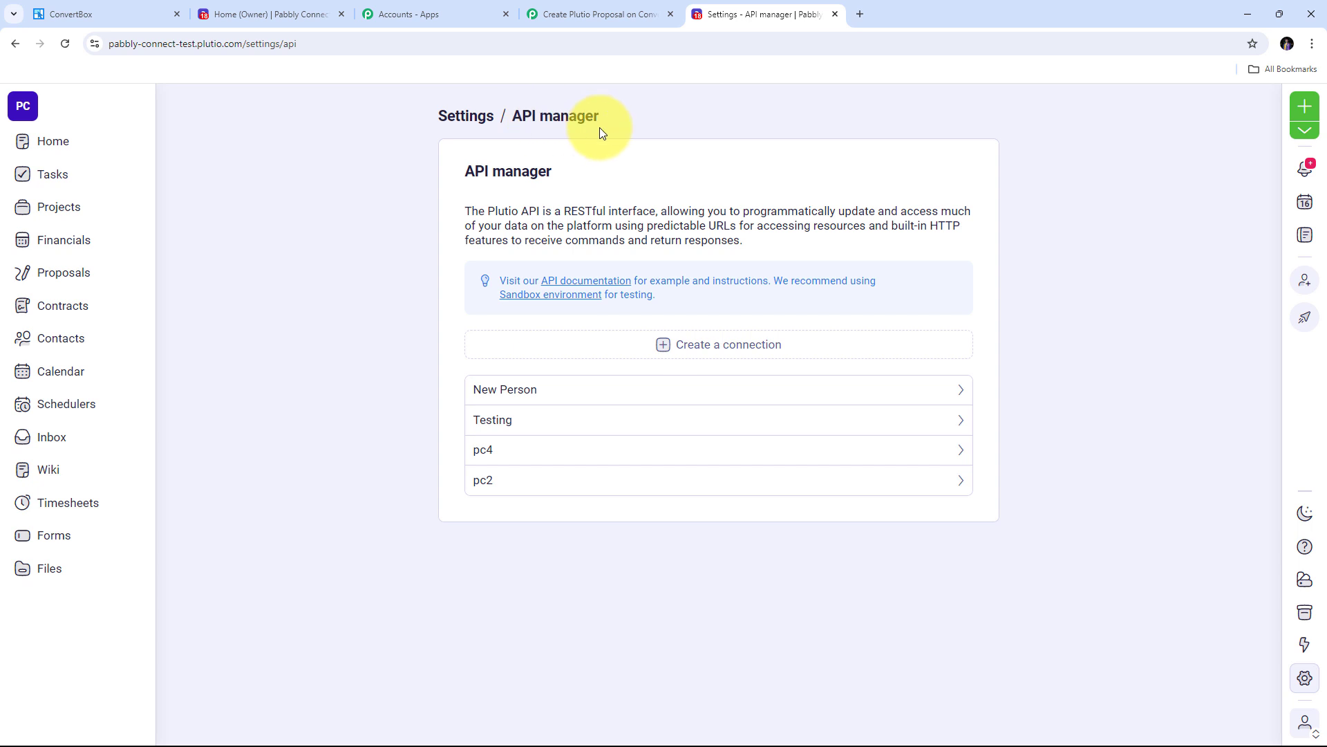
# Step: Create a new API connection named Business Proposal in Plutio's API manager
pyautogui.click(719, 353)
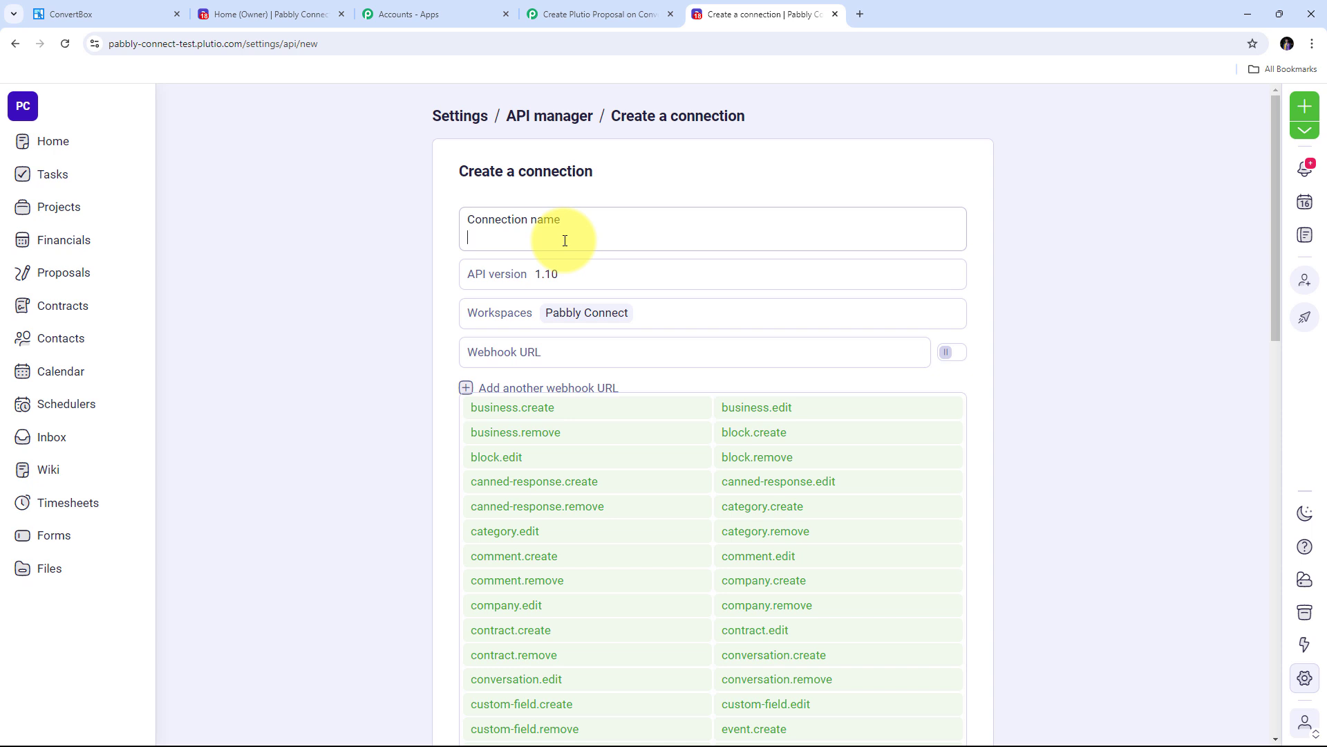
pyautogui.write('Business Proposal')
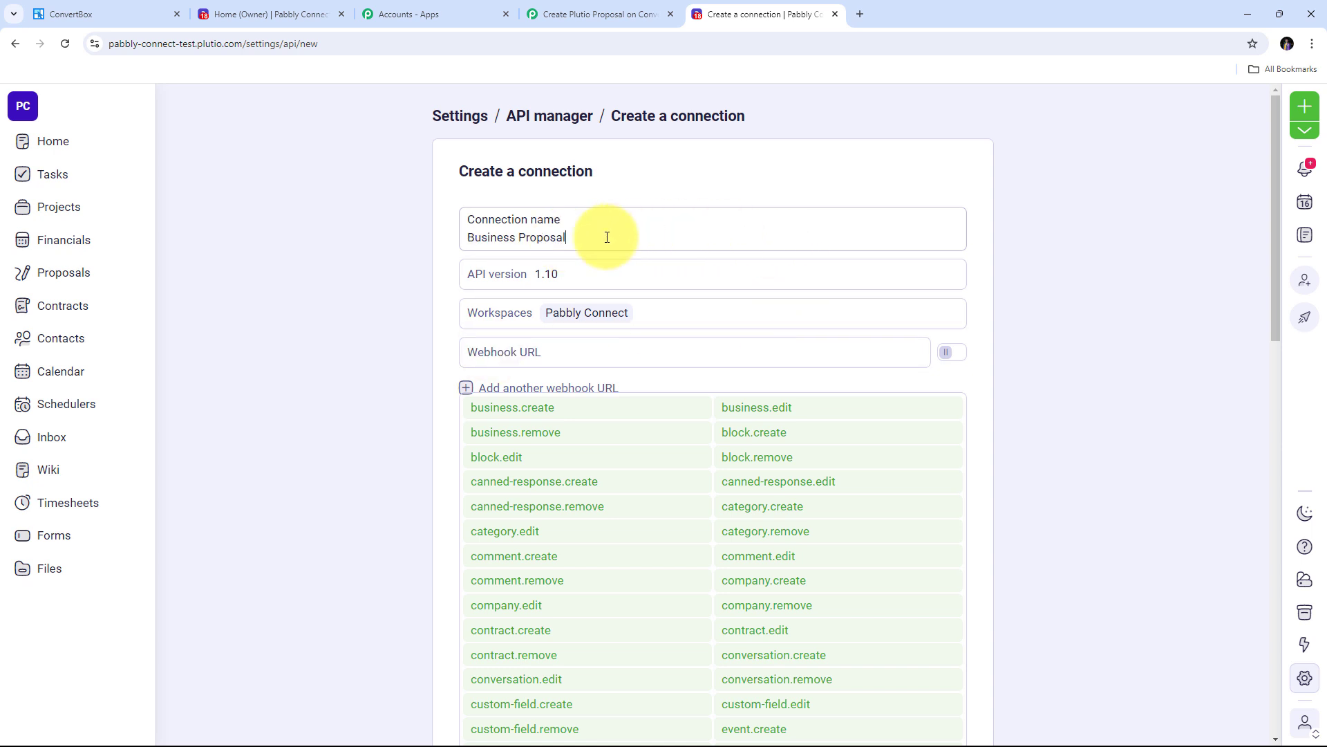
pyautogui.scroll(-15, 979, 268)
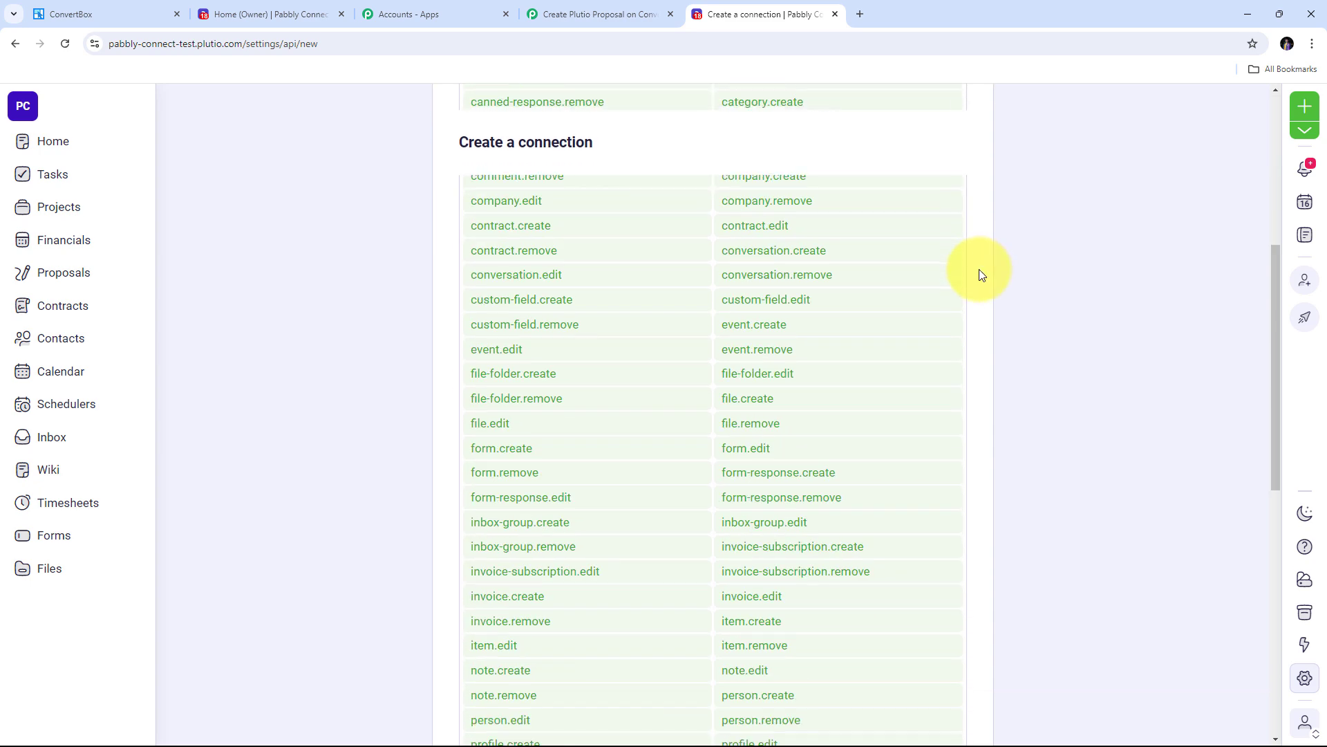
pyautogui.scroll(-3, 978, 275)
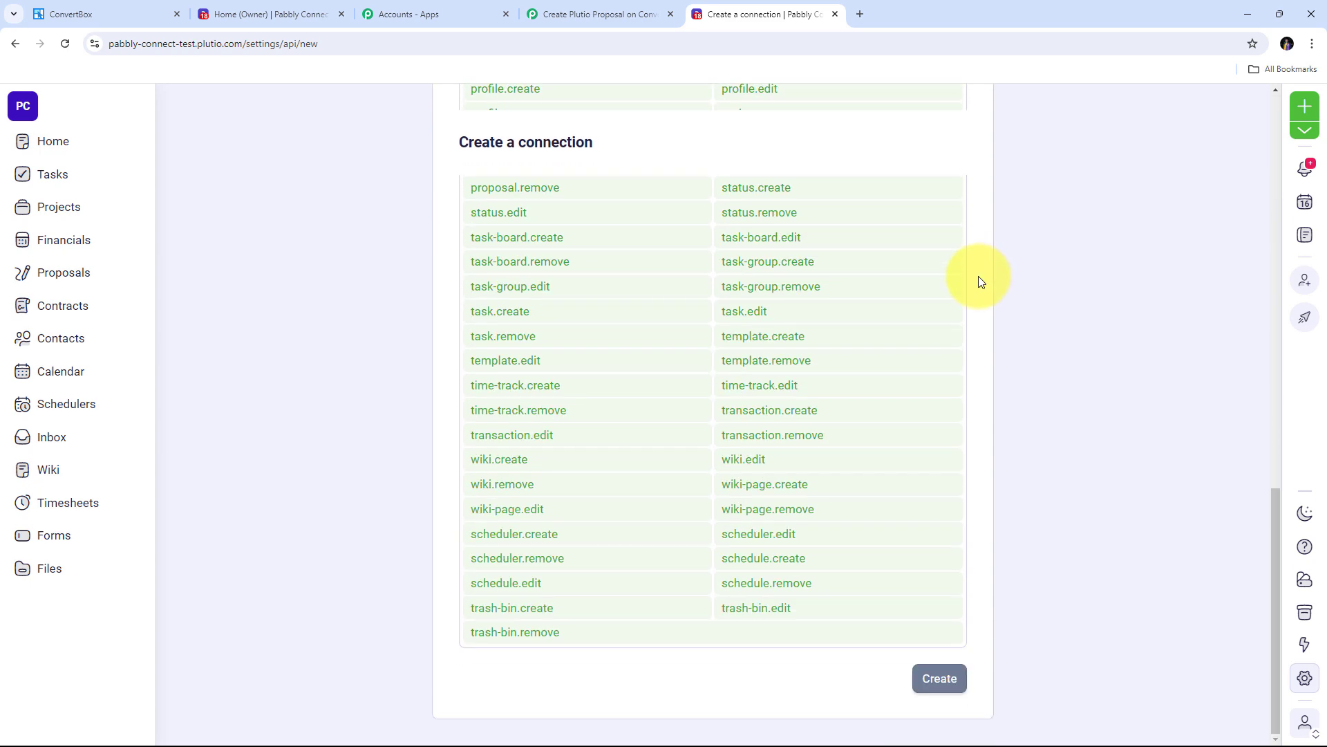
pyautogui.click(942, 681)
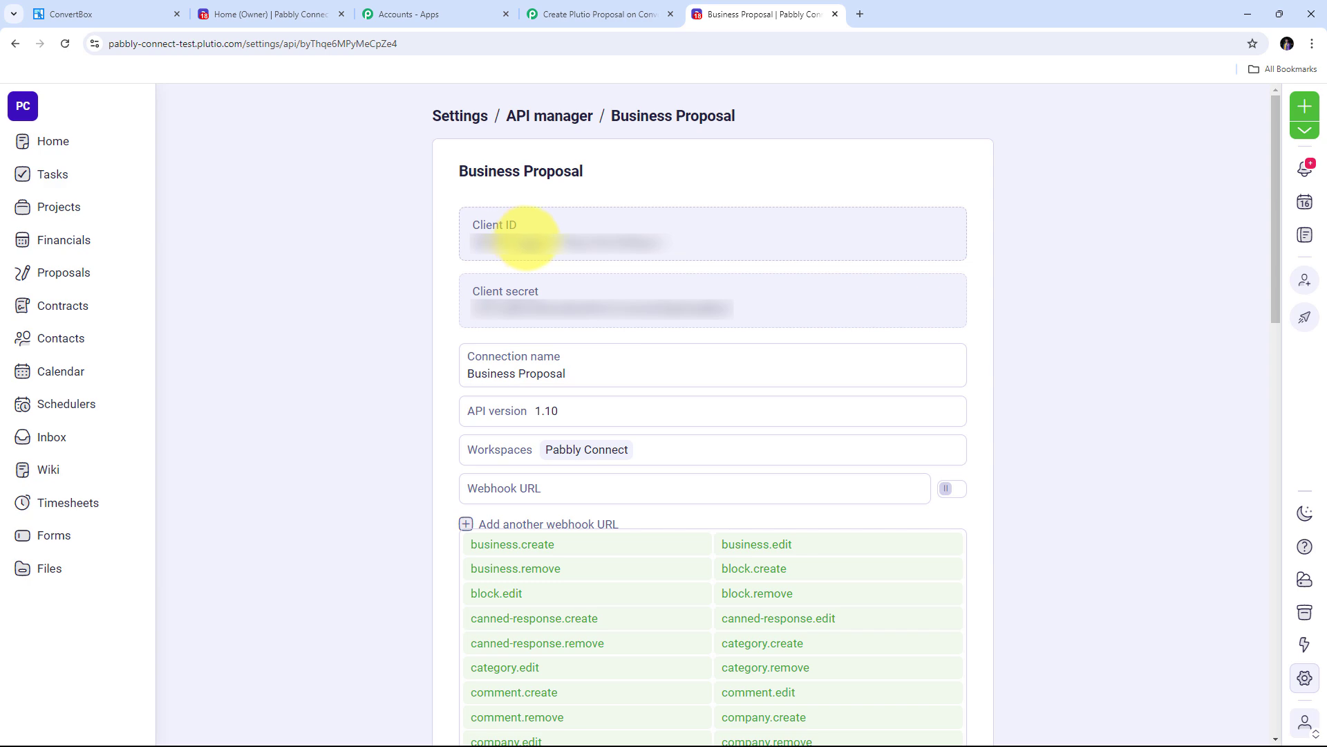
# Step: Switch back to Pabbly Connect, fill in the Plutio connection's client ID and client secret, and save the connection
pyautogui.hotkey('ctrl', 'shift', 'Tab')
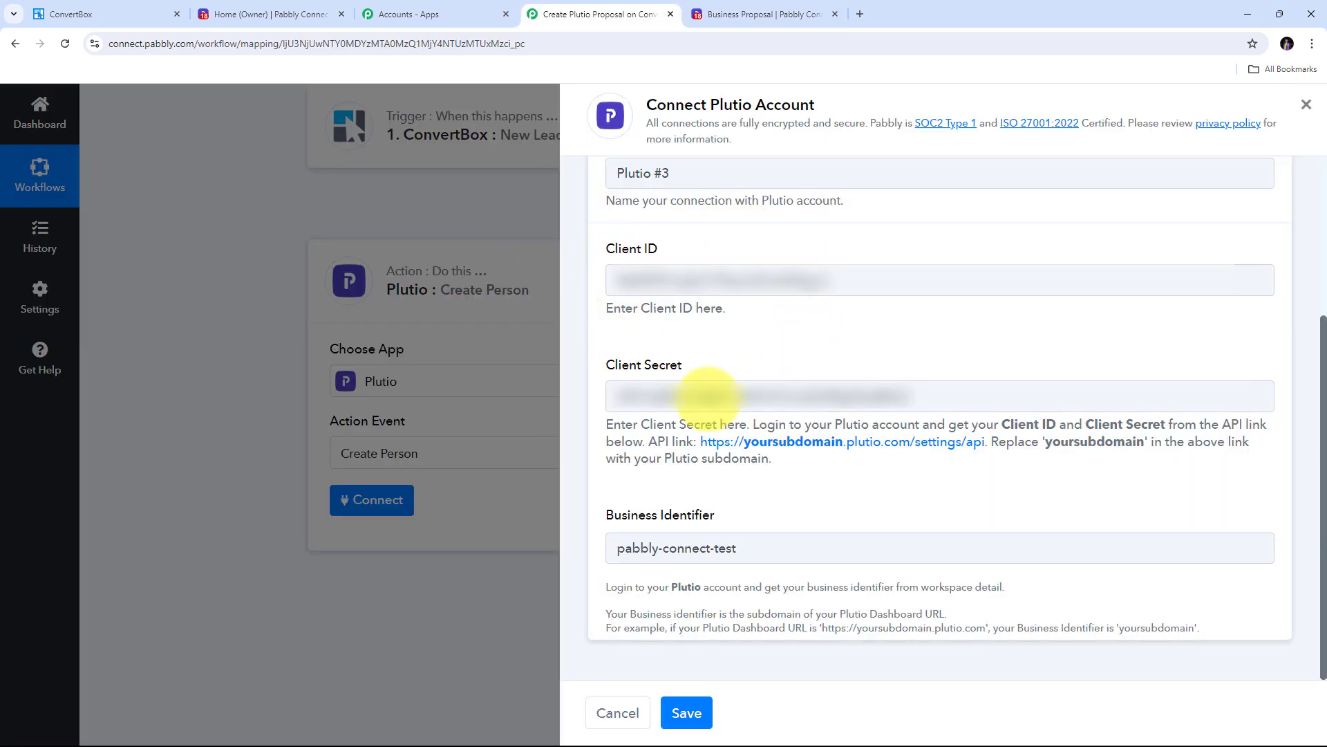
pyautogui.click(687, 712)
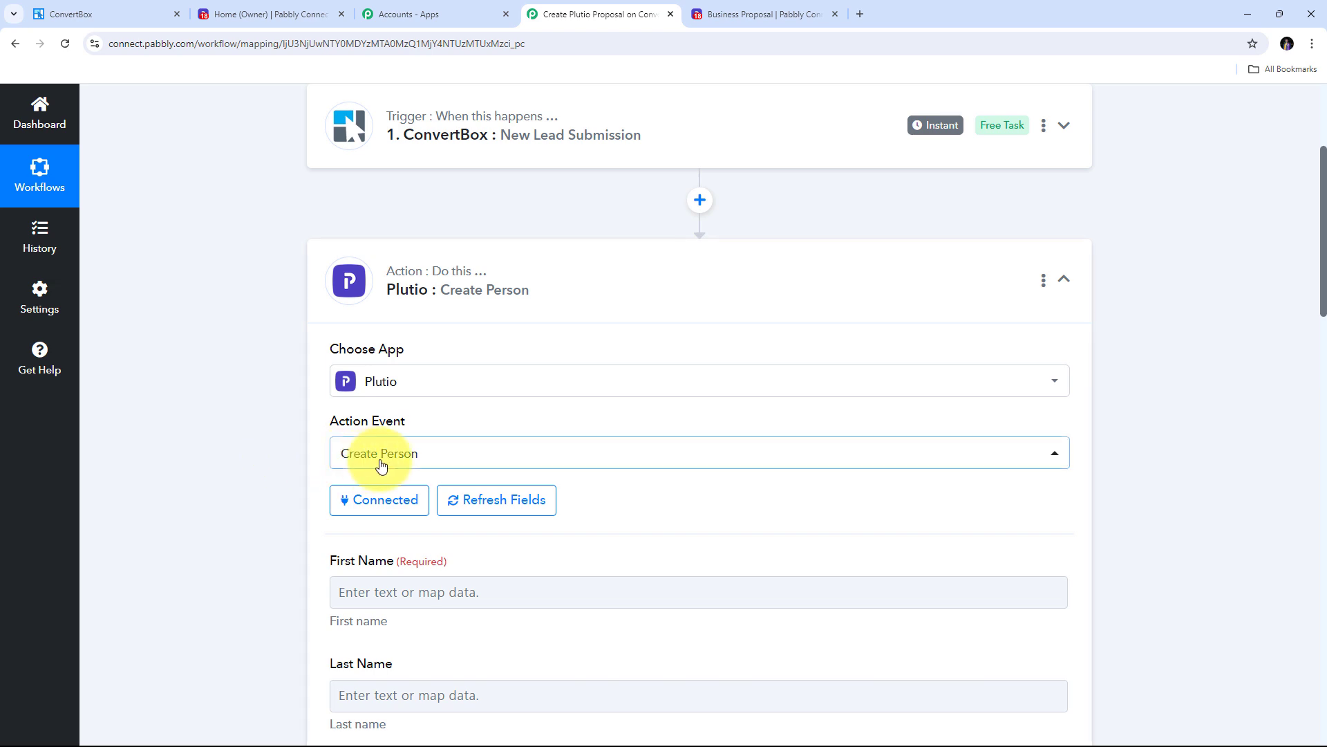
# Step: Review the Create Person action's fields, from the name and contact details down to the company and invitation options
pyautogui.scroll(-3, 692, 405)
pyautogui.scroll(-10, 693, 402)
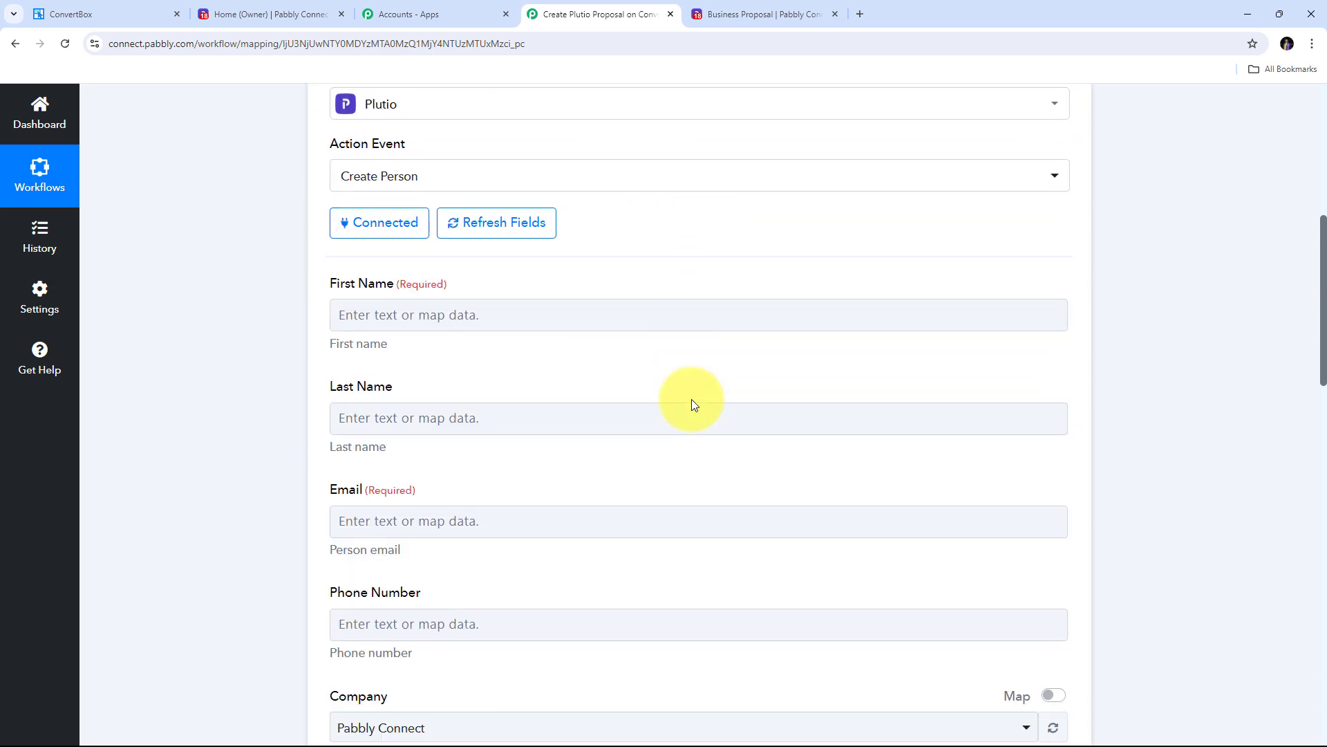
pyautogui.scroll(9, 694, 404)
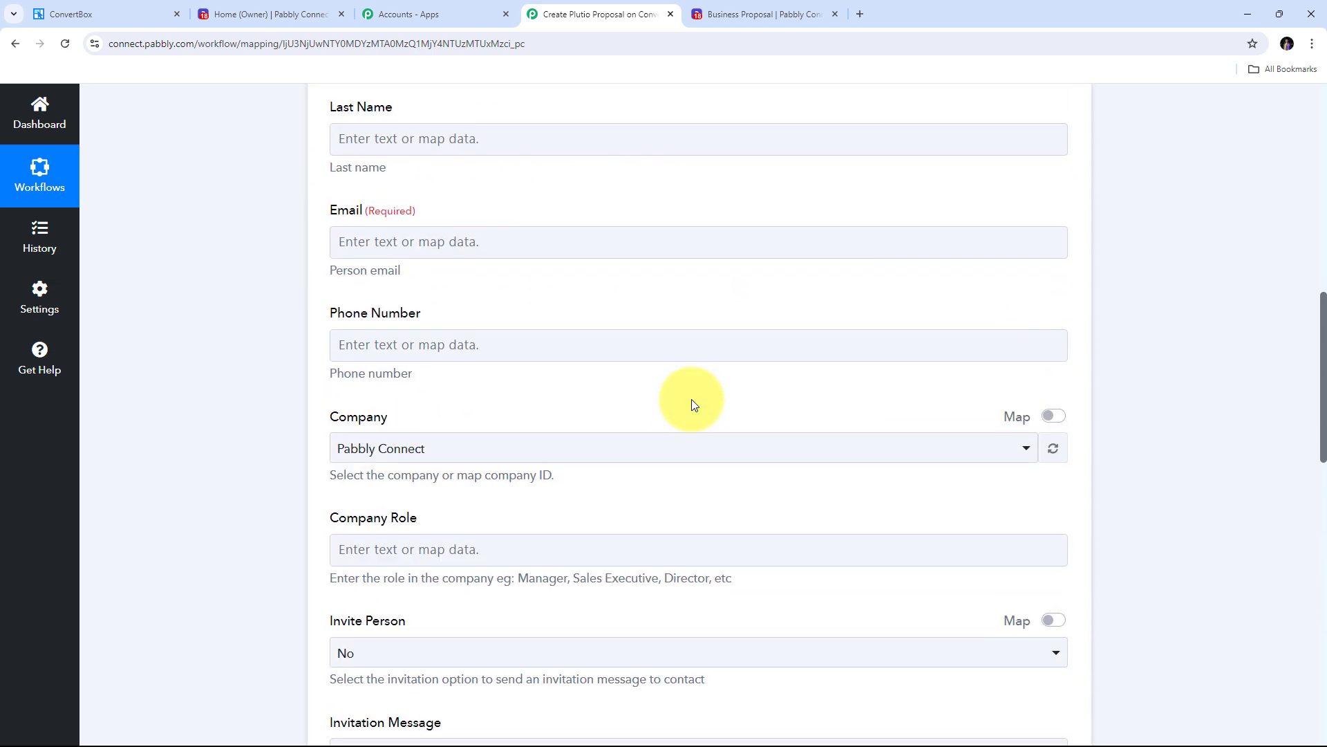
pyautogui.scroll(1, 695, 404)
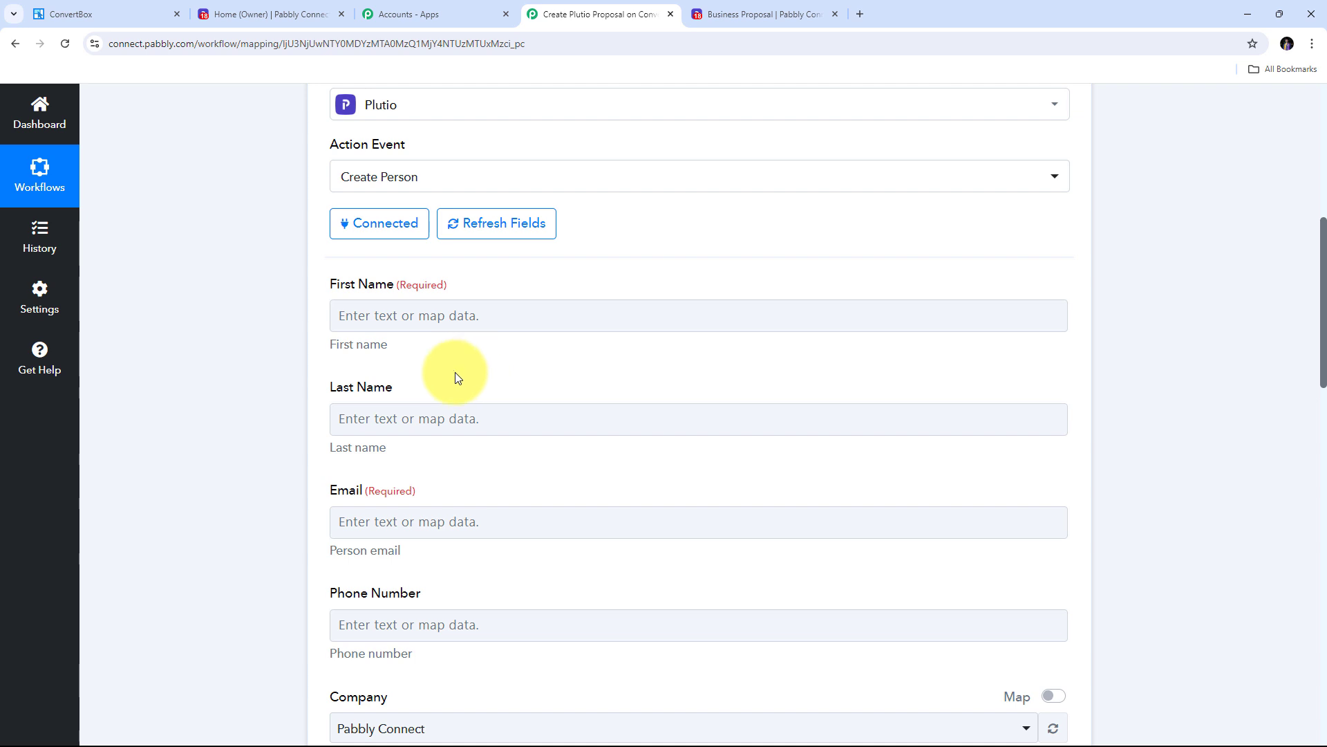
pyautogui.scroll(-3, 562, 334)
pyautogui.scroll(2, 563, 339)
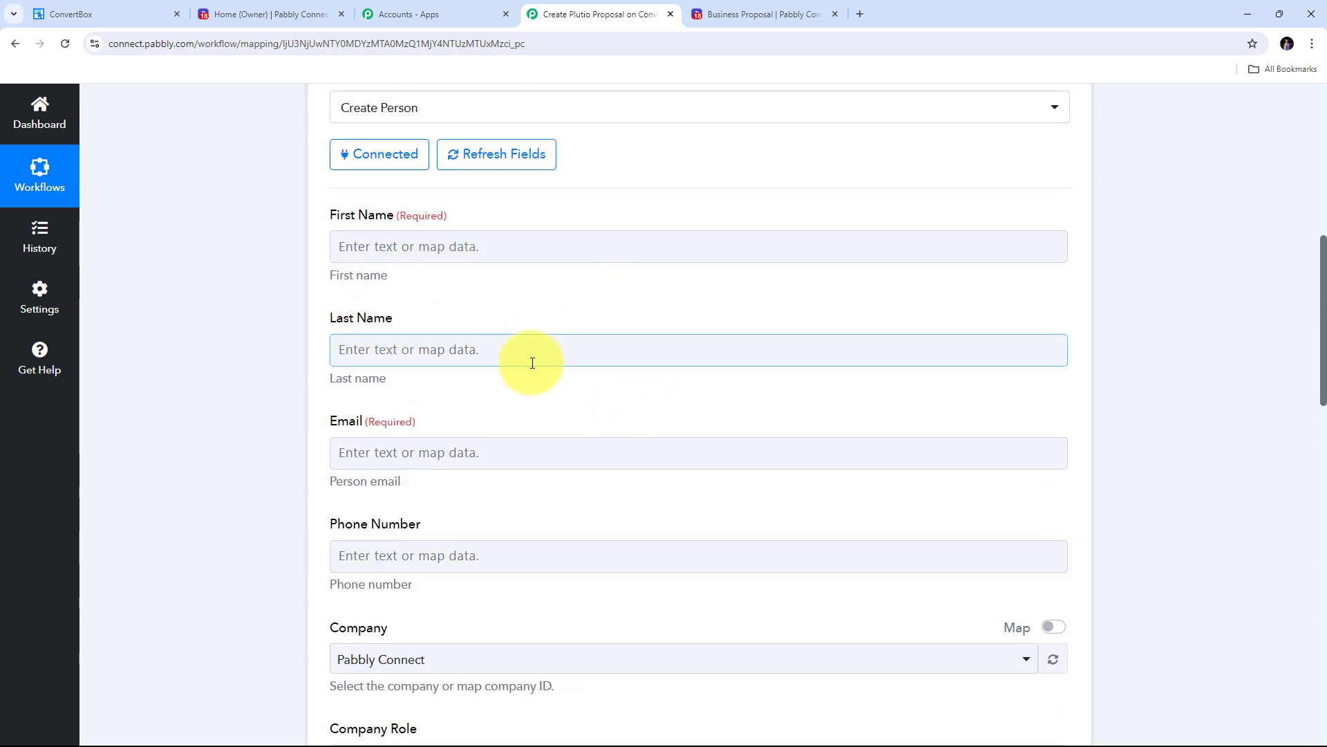
pyautogui.scroll(2, 534, 371)
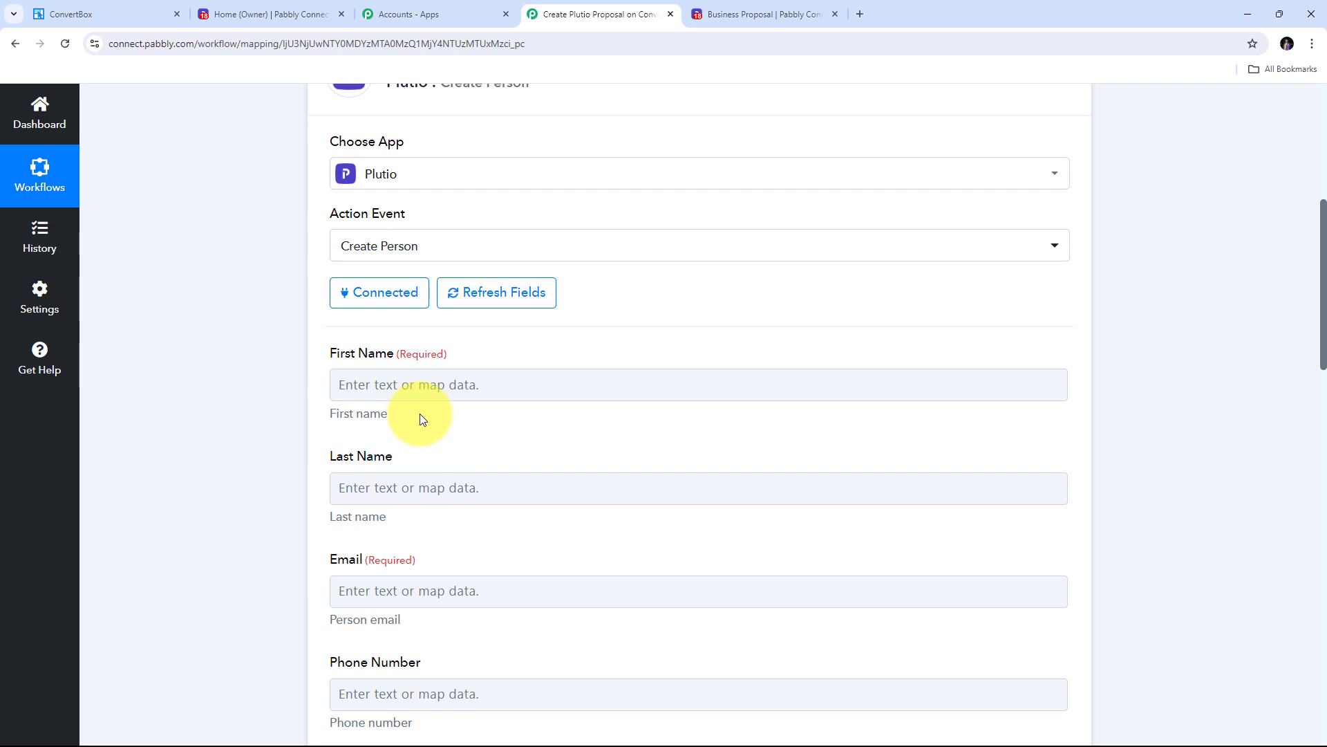
# Step: Map the Create Person action's First Name and Last Name fields to the matching values from the ConvertBox New Lead Submission step
pyautogui.click(406, 389)
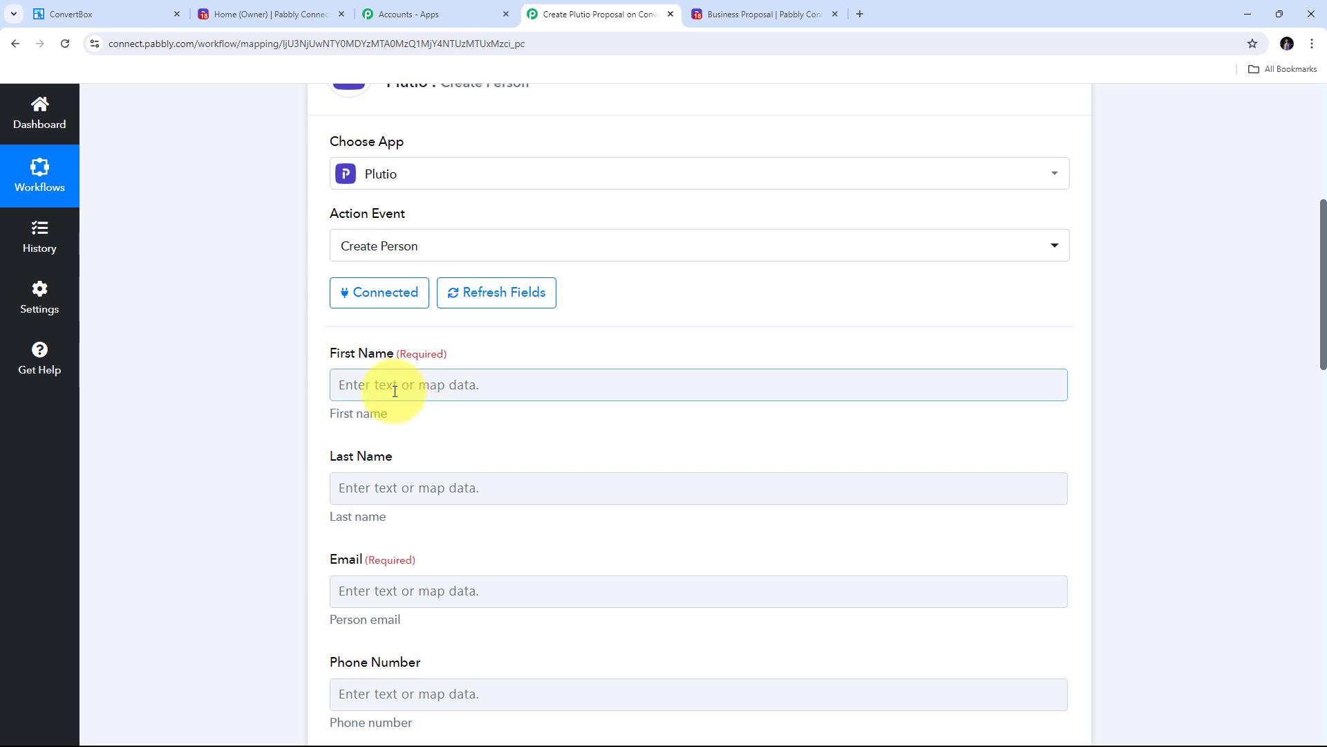
pyautogui.scroll(-2, 508, 354)
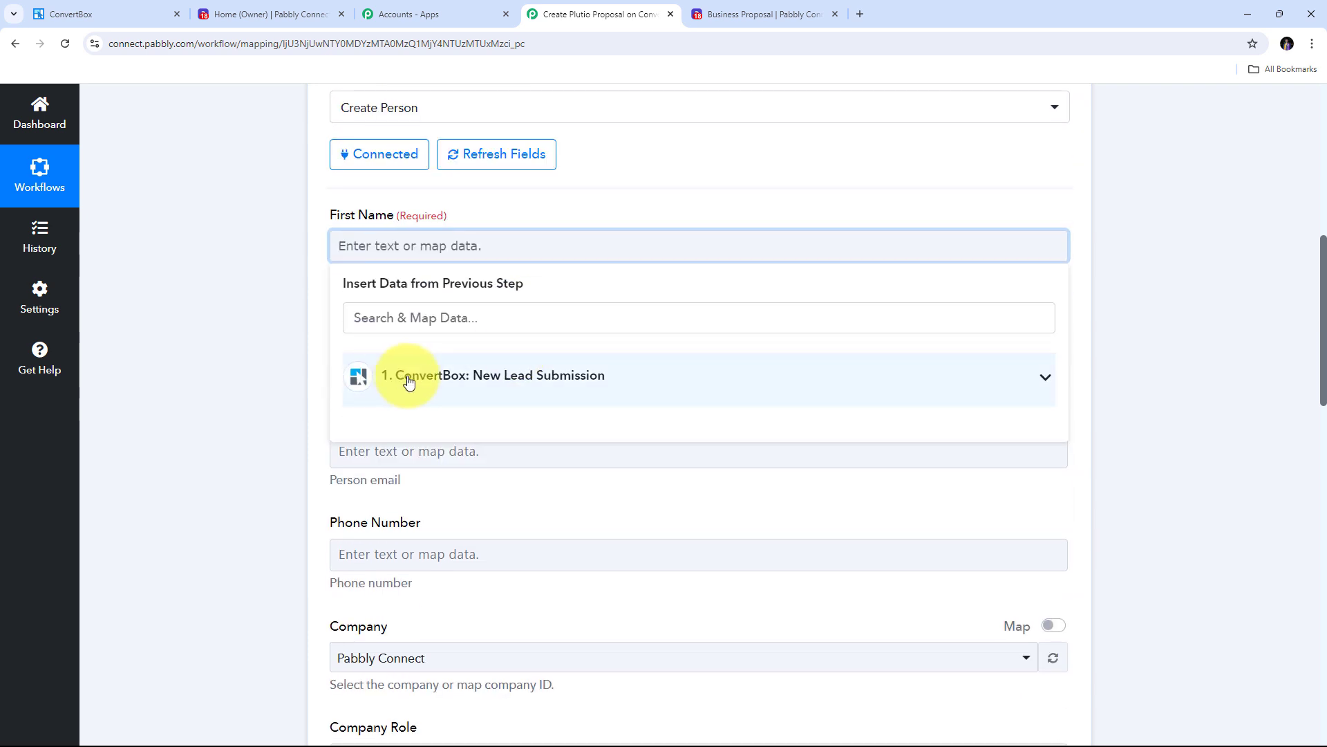
pyautogui.click(542, 376)
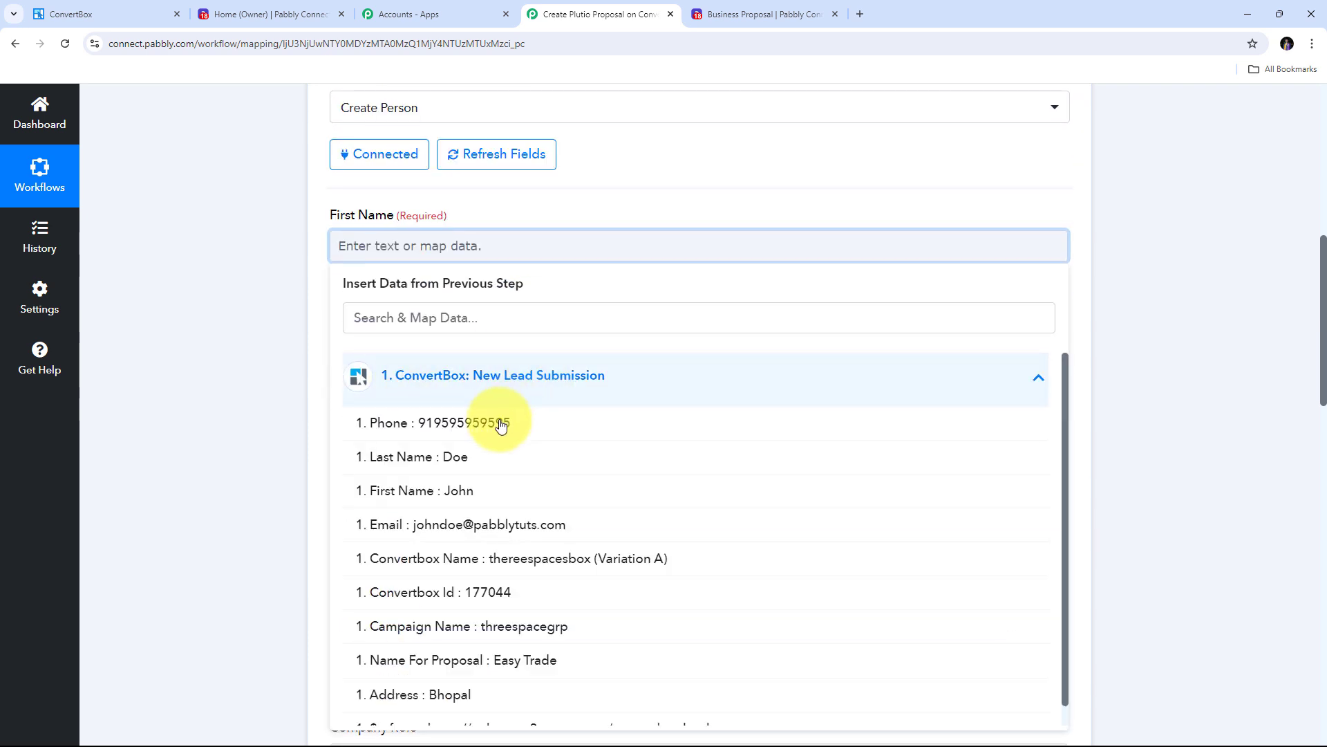
pyautogui.click(459, 493)
pyautogui.click(247, 324)
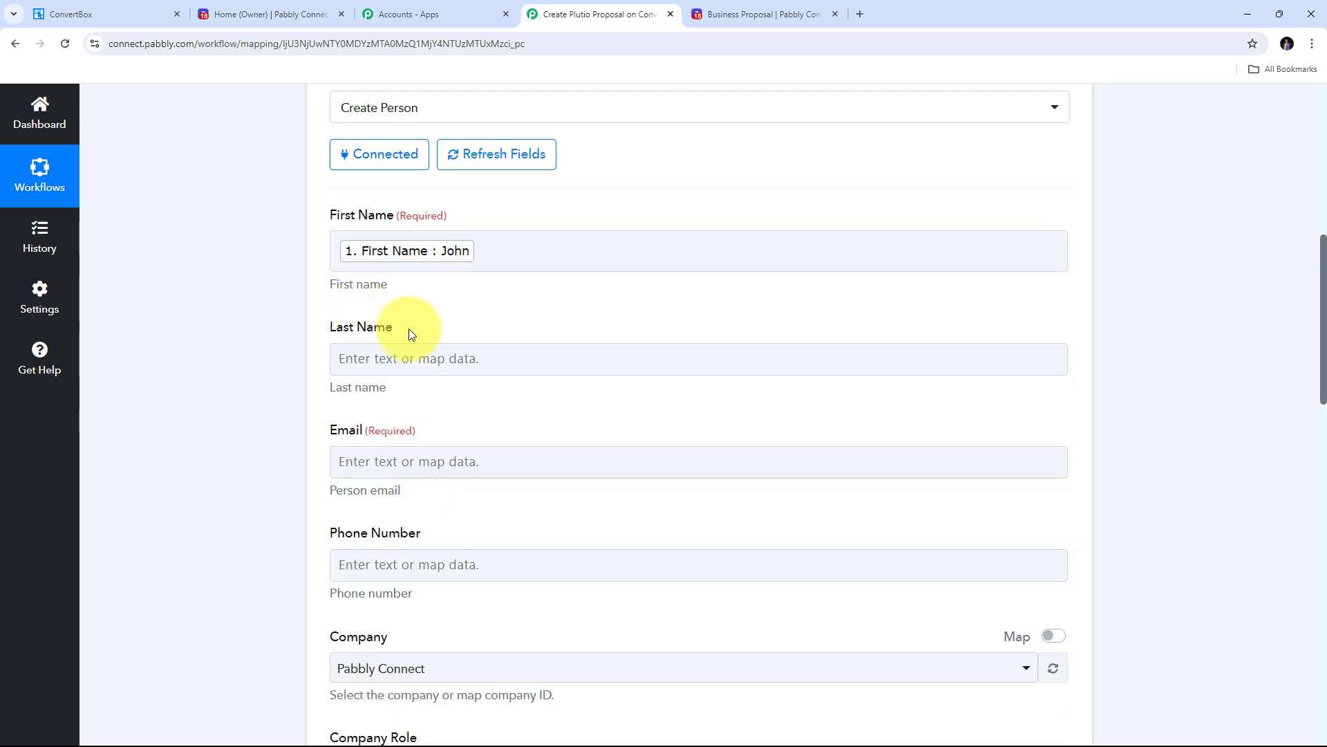
pyautogui.scroll(-1, 429, 325)
pyautogui.click(369, 287)
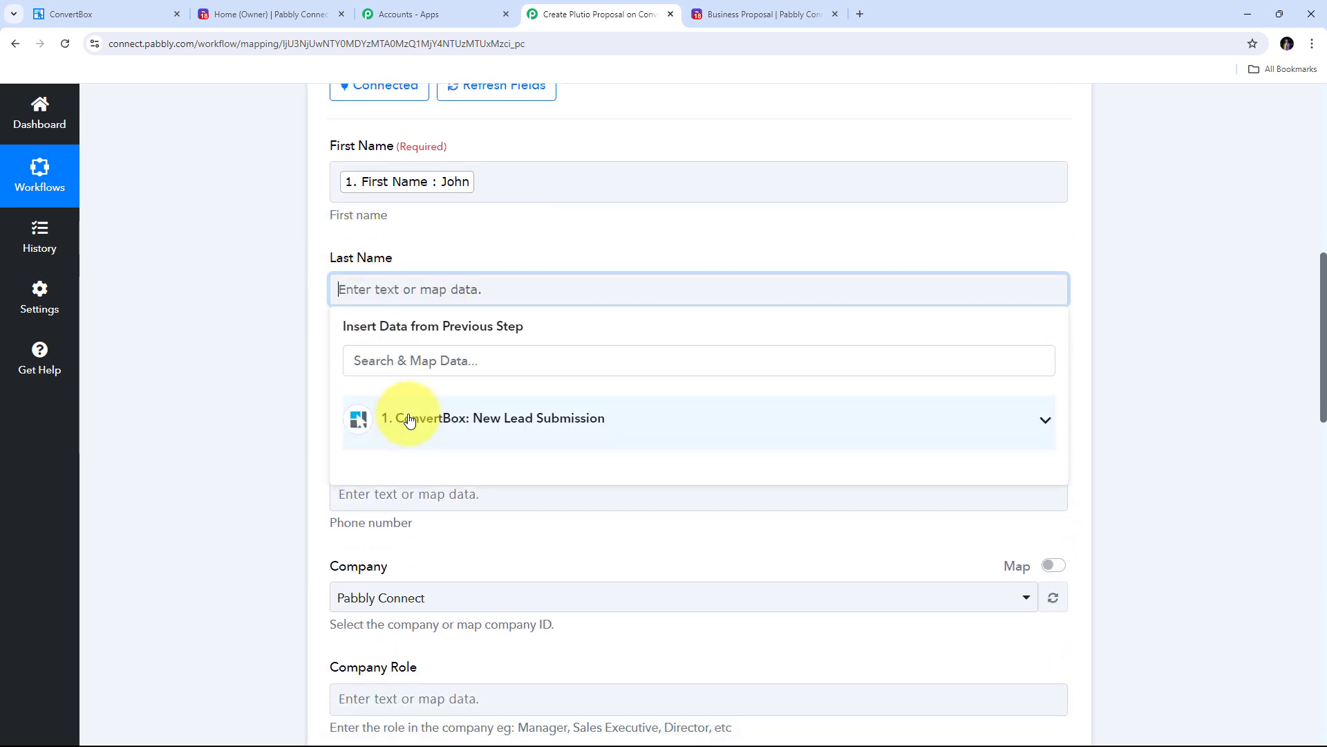
pyautogui.click(405, 416)
pyautogui.click(464, 510)
pyautogui.click(245, 339)
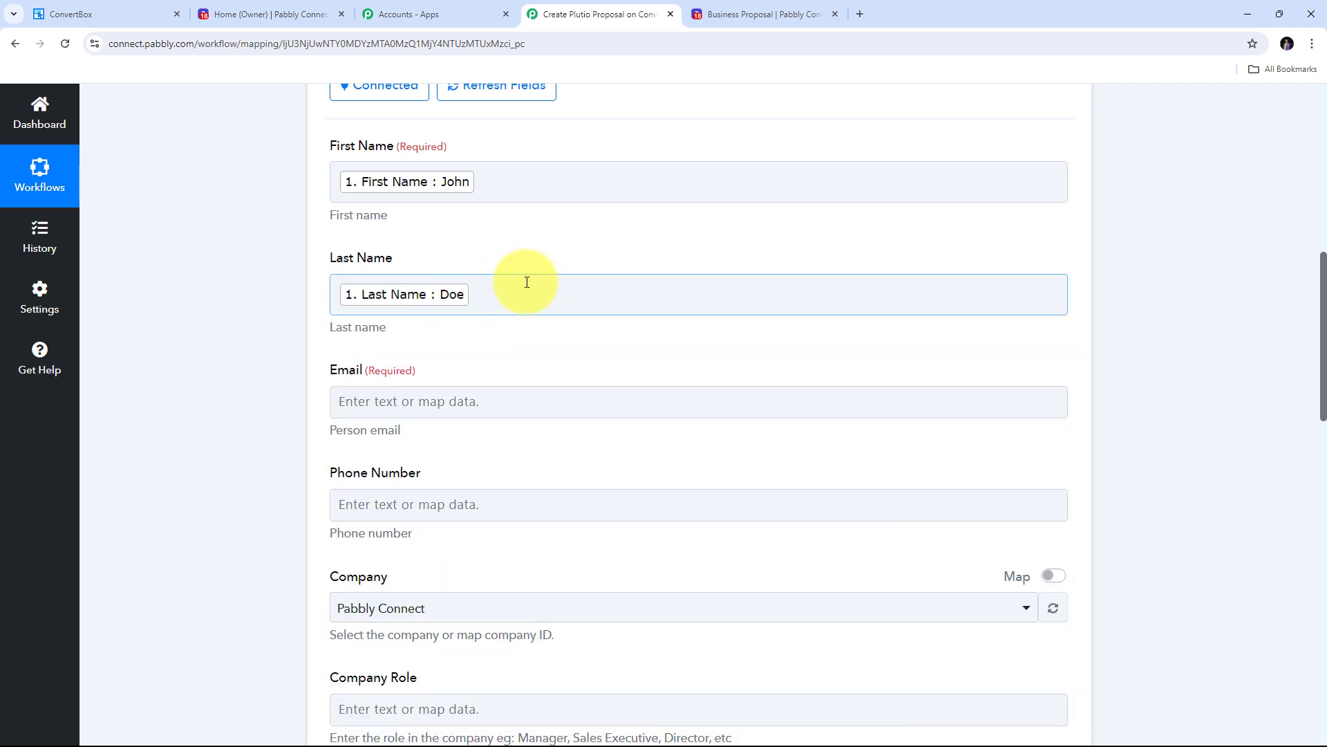
# Step: Map the Create Person action's Email and Phone Number fields to the matching values from the ConvertBox New Lead Submission step
pyautogui.scroll(-2, 424, 281)
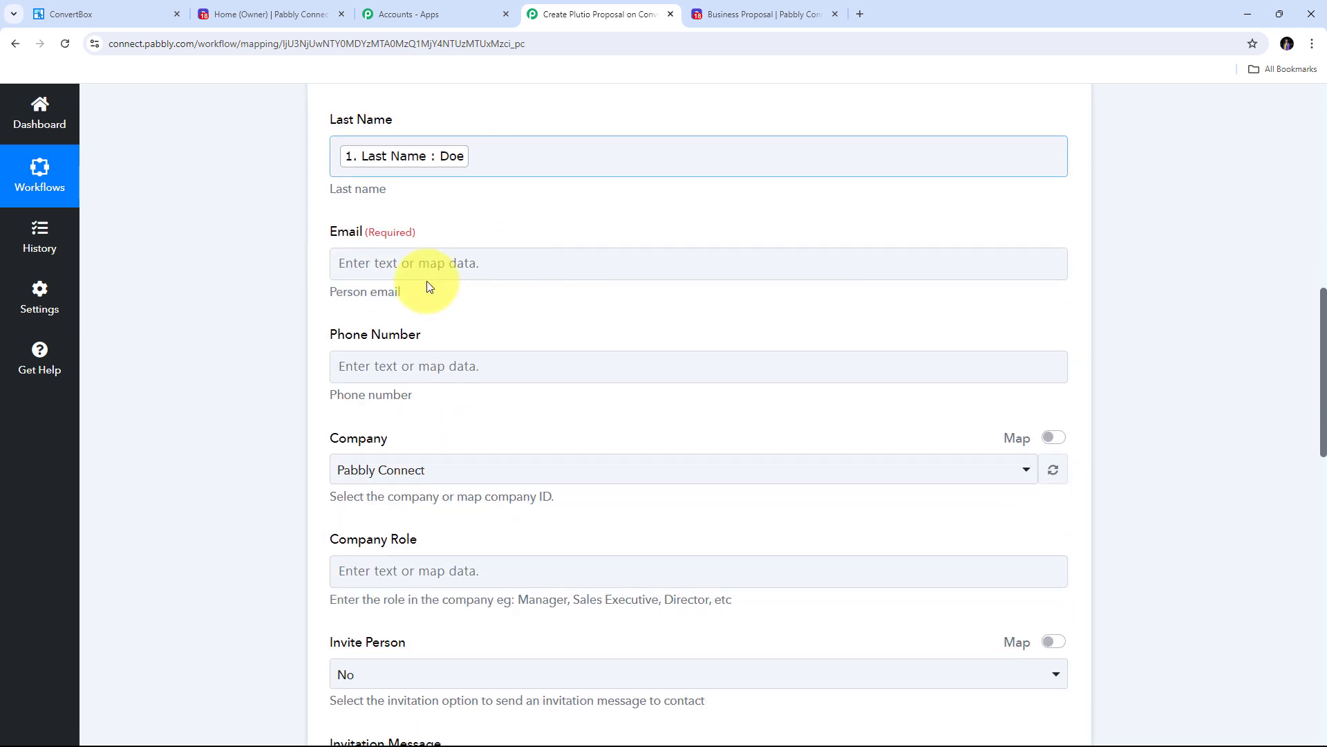
pyautogui.click(391, 267)
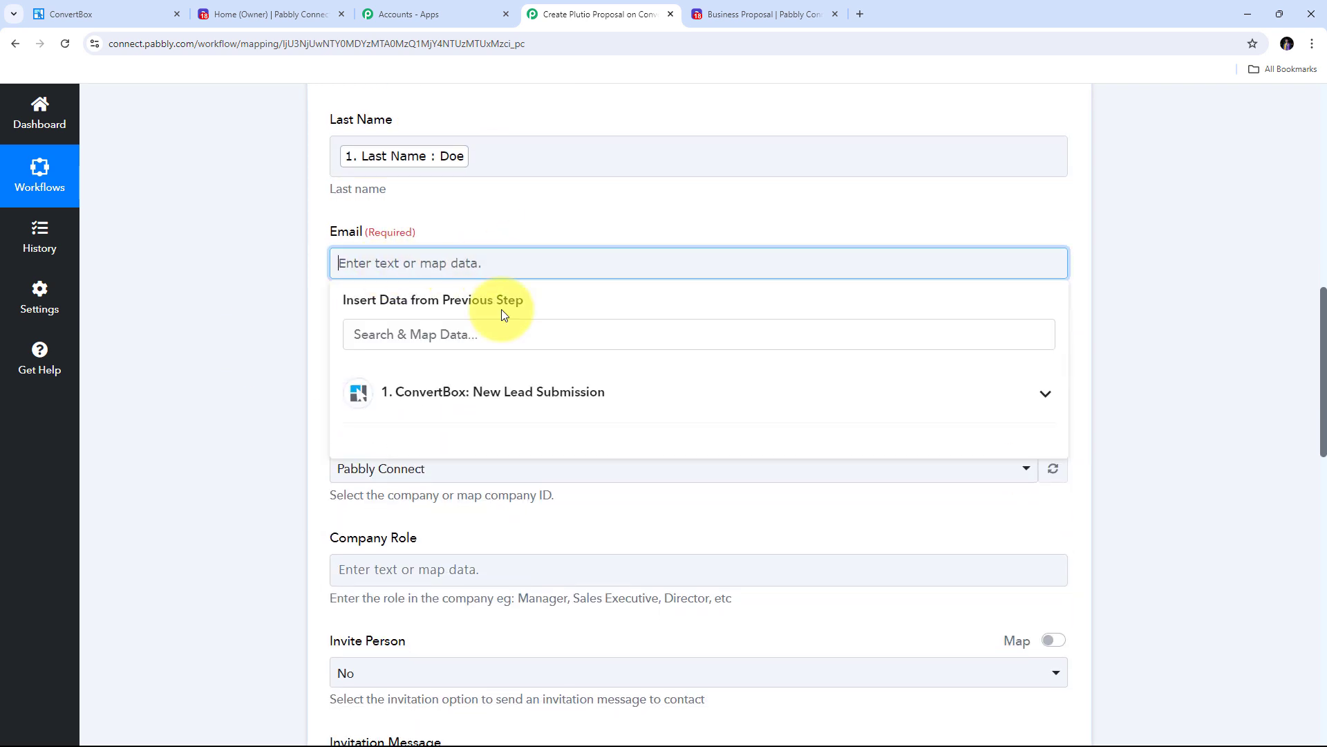
pyautogui.click(530, 396)
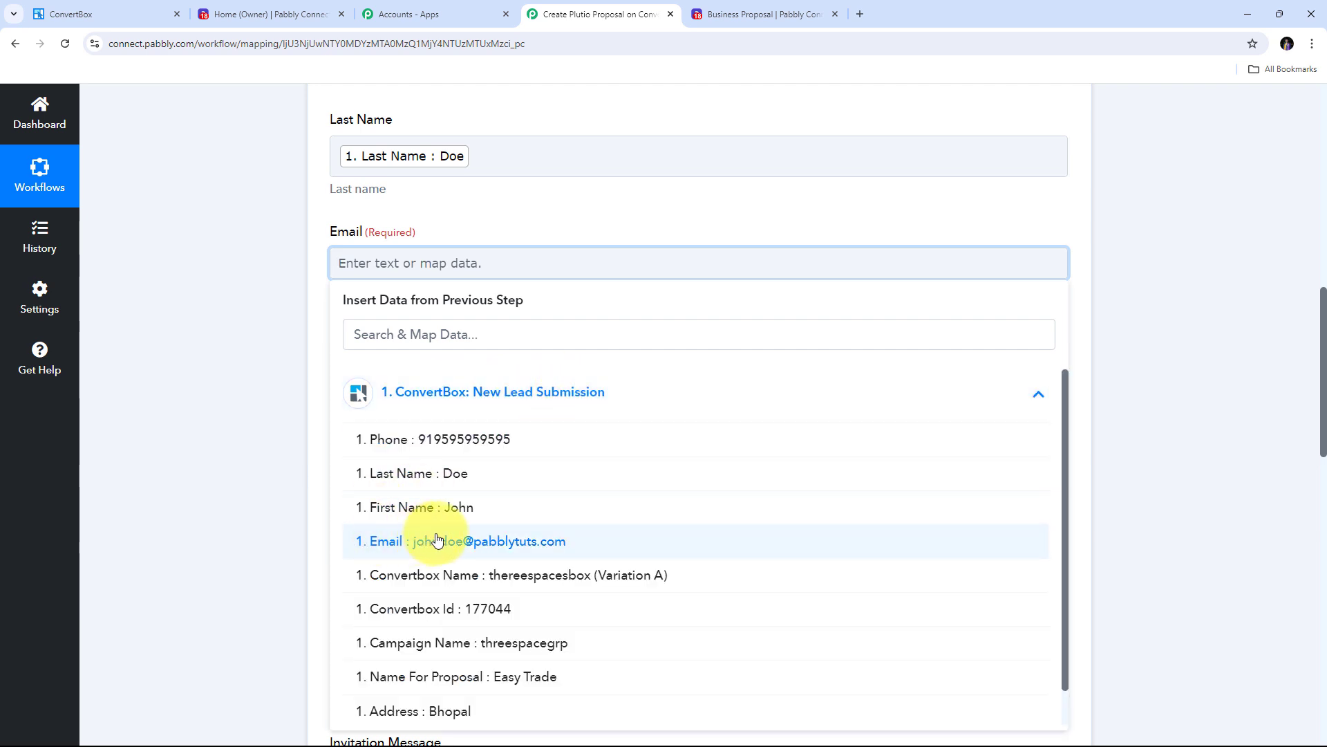
pyautogui.click(483, 548)
pyautogui.click(272, 394)
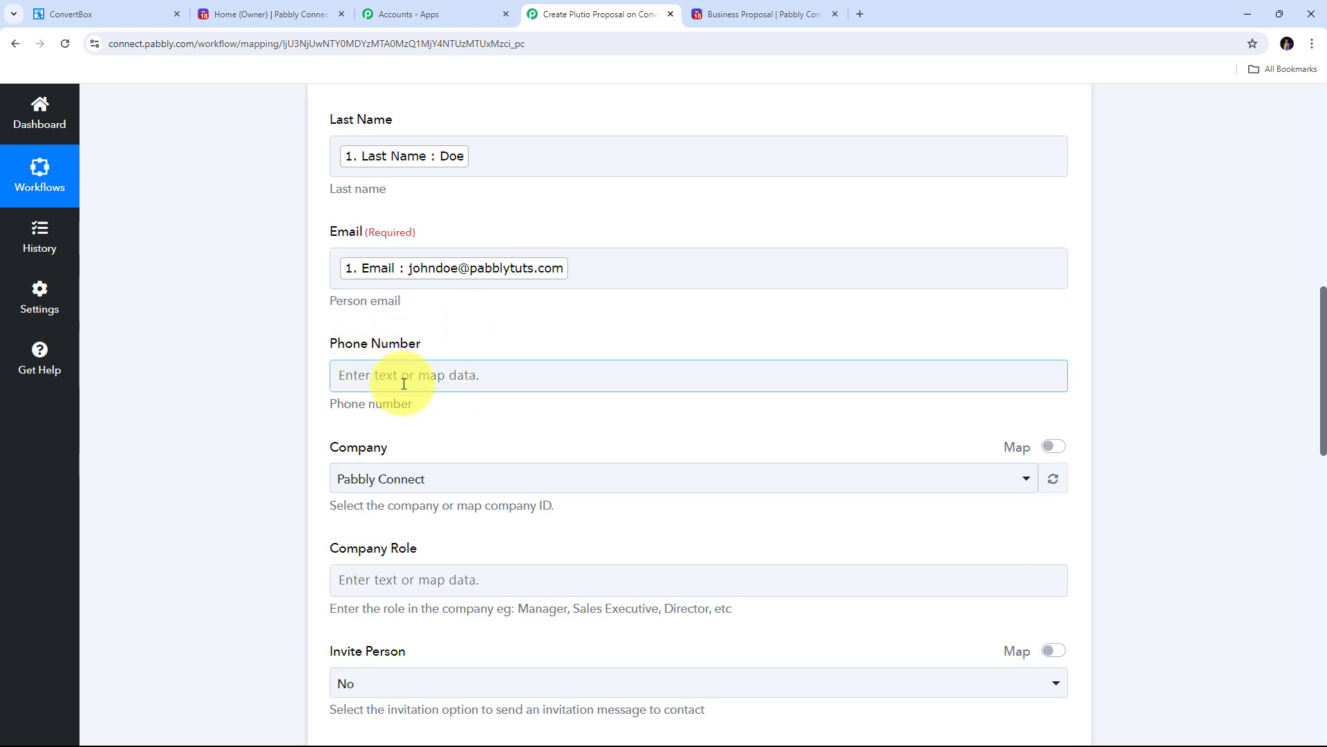
pyautogui.click(475, 376)
pyautogui.click(539, 522)
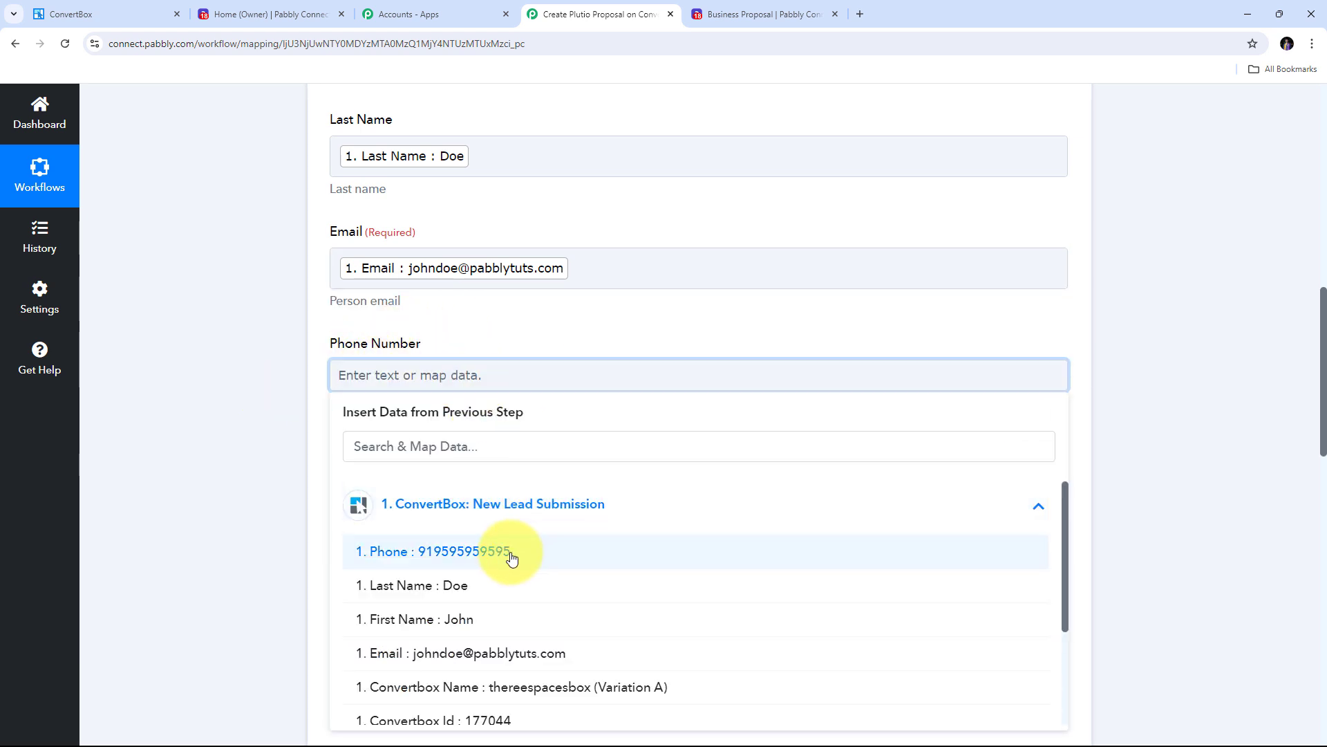
pyautogui.click(512, 557)
pyautogui.click(513, 325)
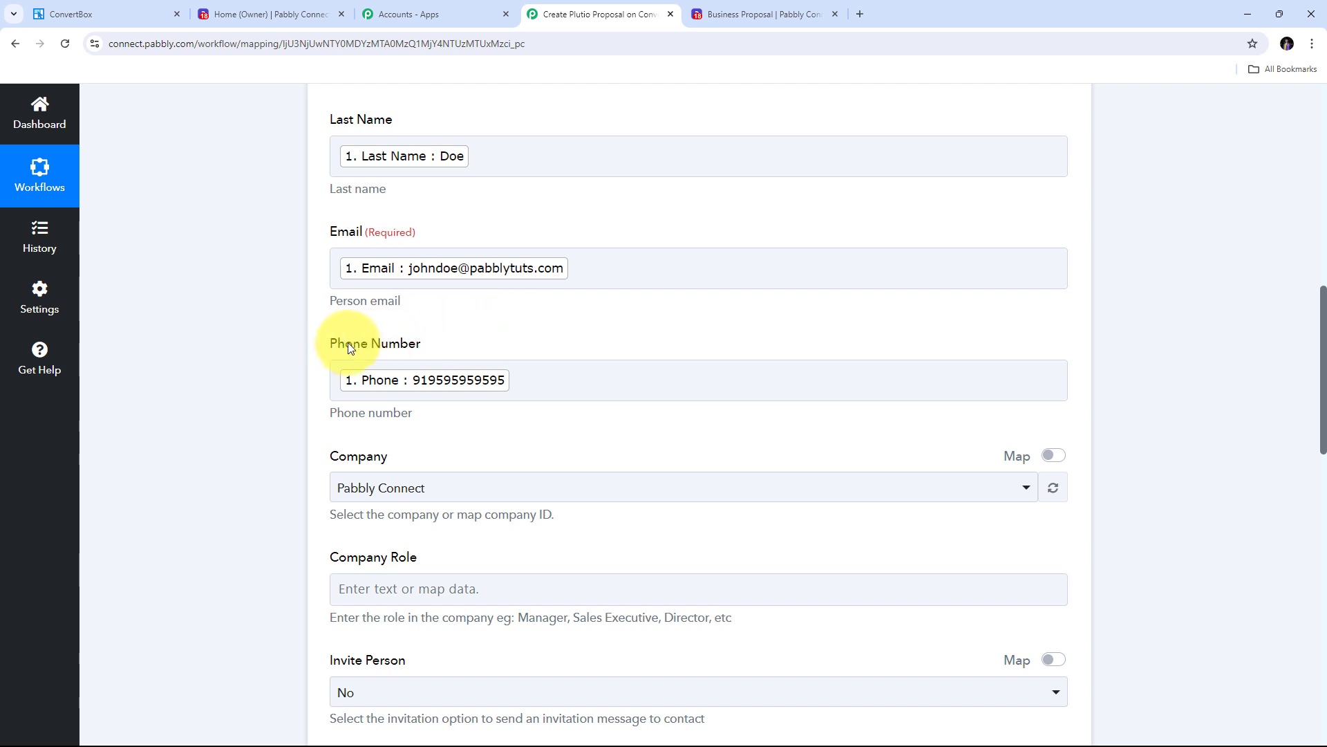
# Step: Choose No for Invite Person and enter client as the Person Role
pyautogui.scroll(-4, 628, 316)
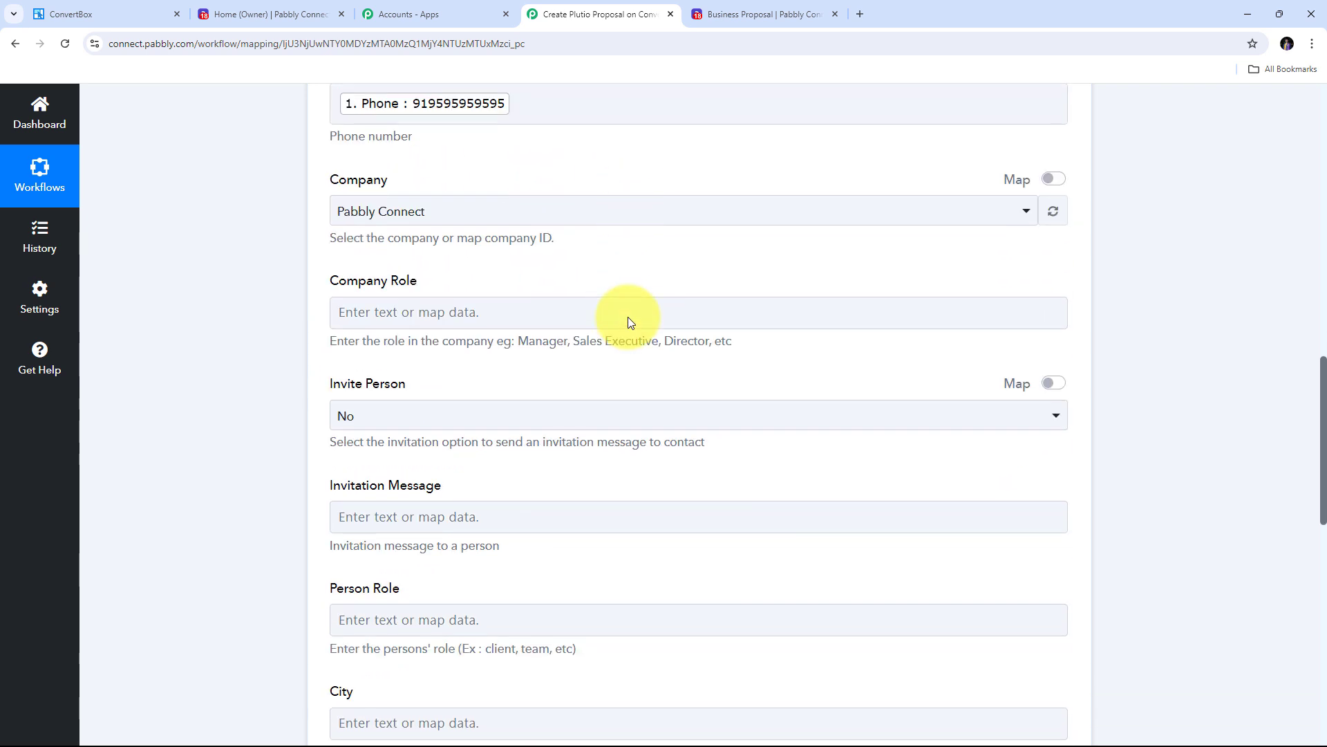
pyautogui.scroll(-2, 627, 317)
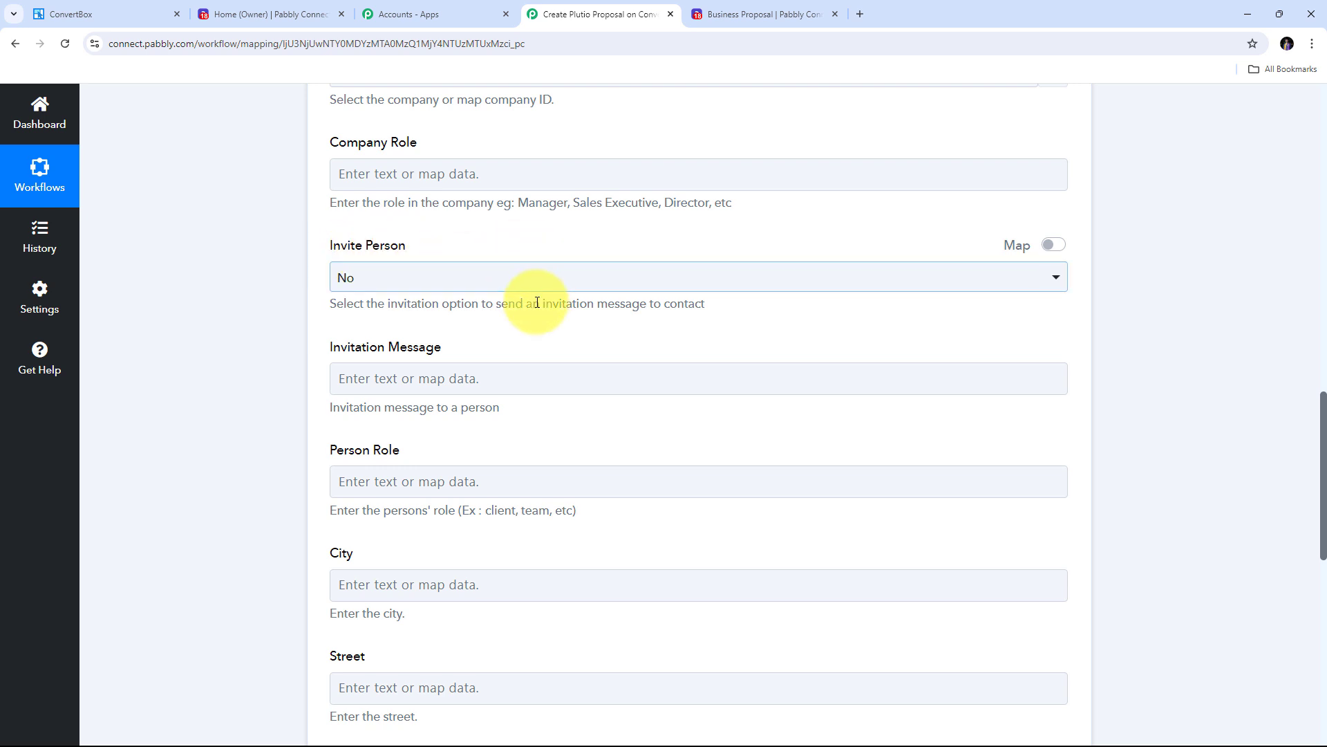
pyautogui.click(481, 271)
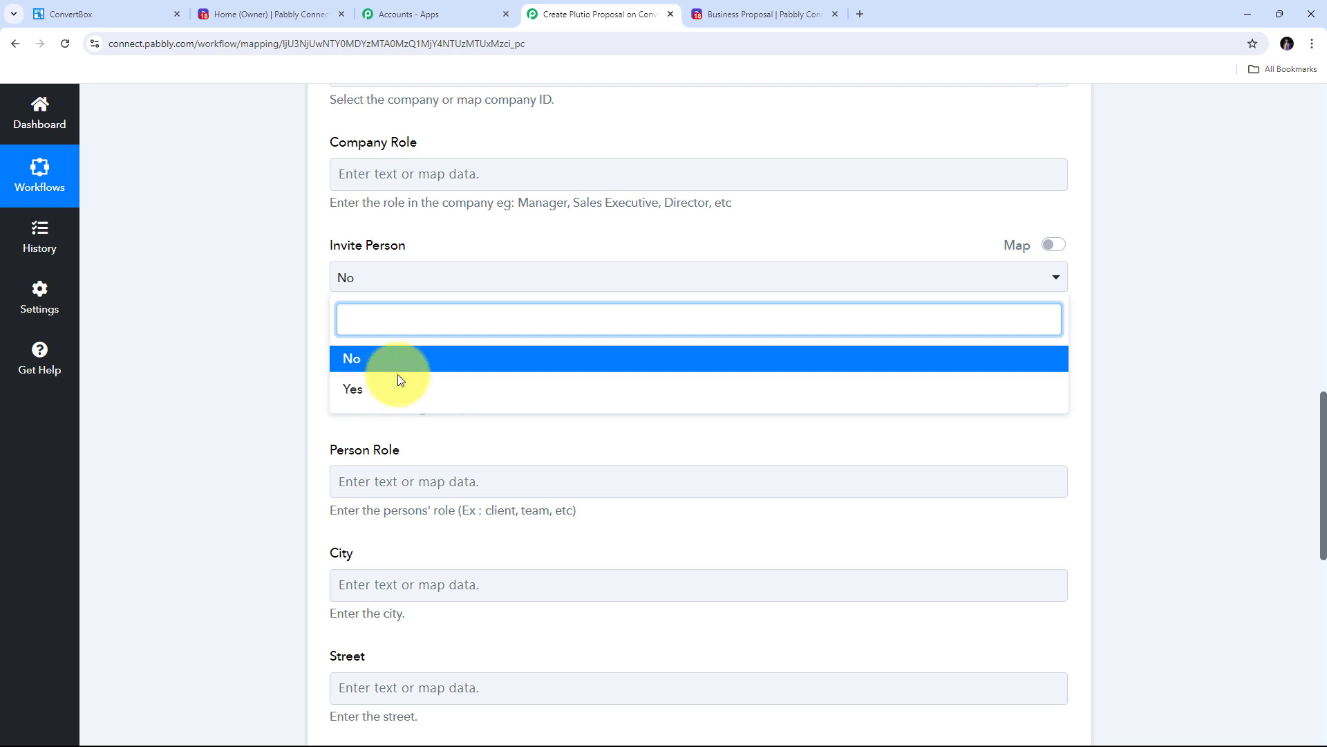
pyautogui.click(357, 365)
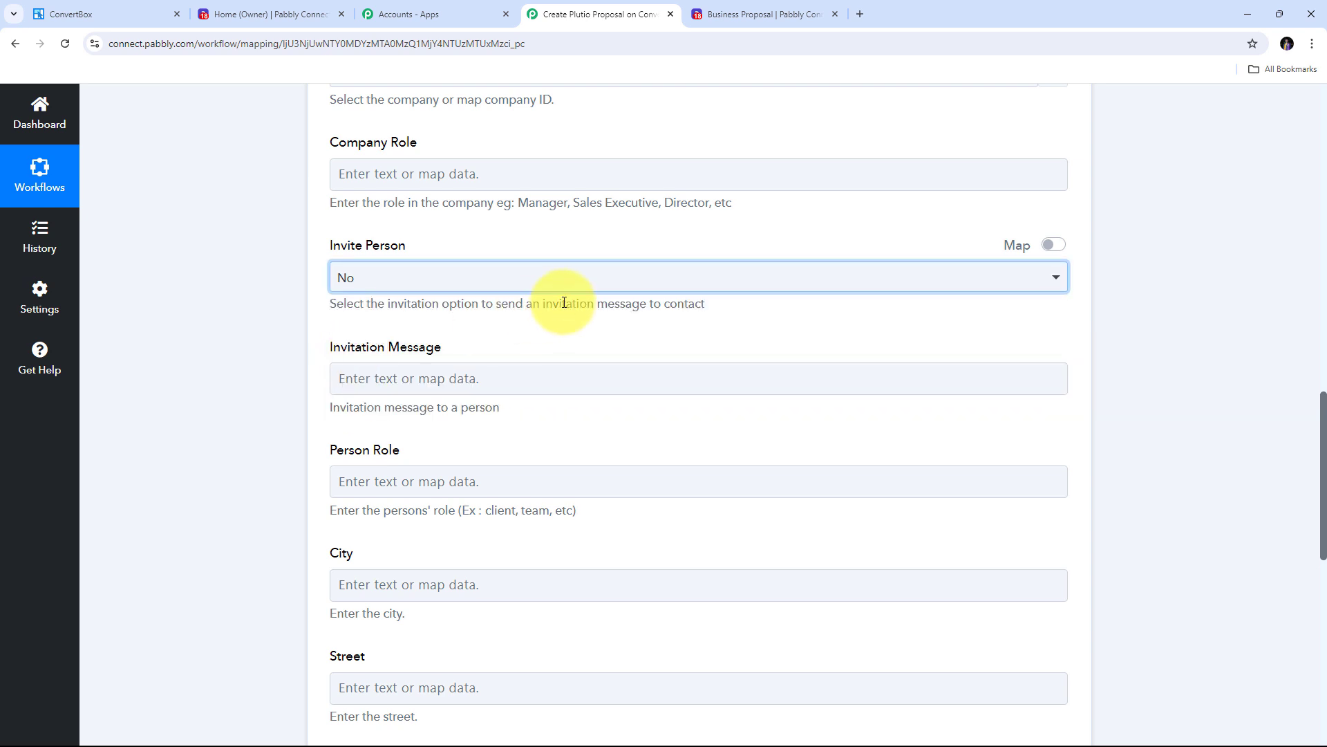
pyautogui.scroll(-3, 564, 302)
pyautogui.click(379, 273)
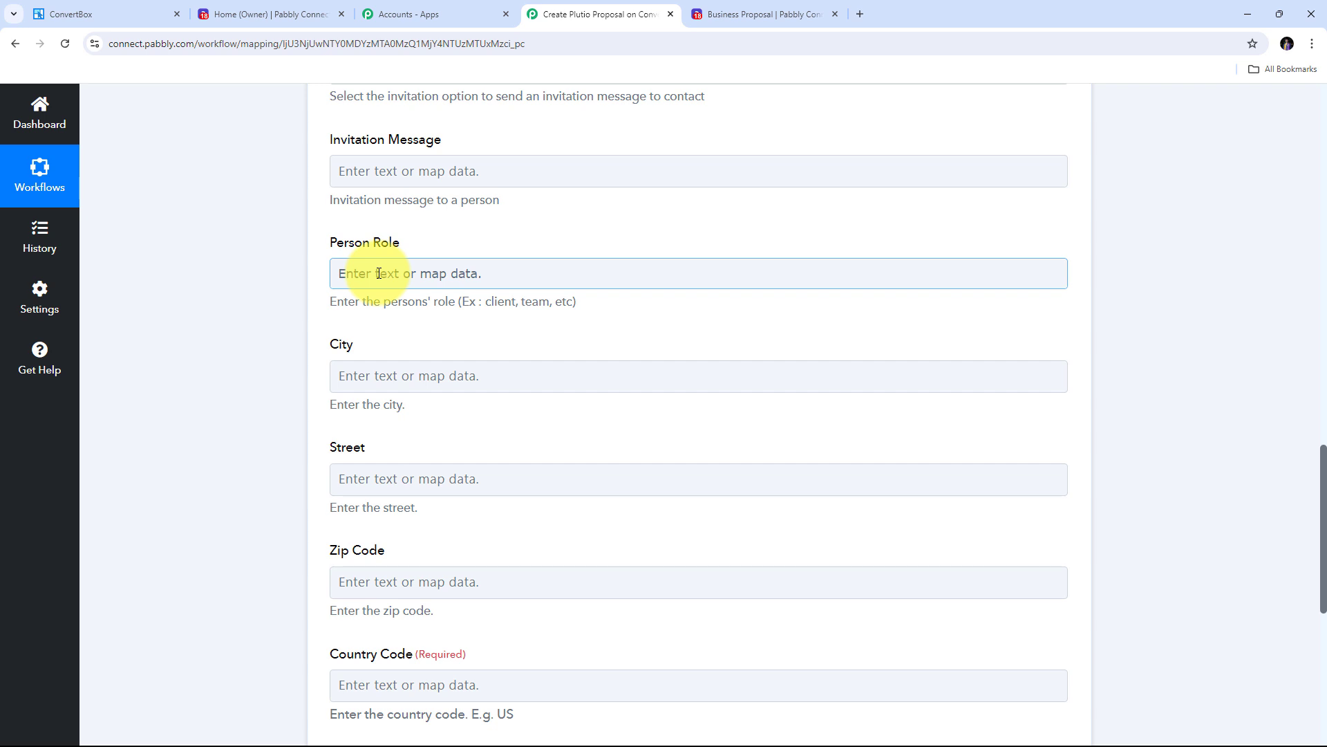
pyautogui.write('dlient')
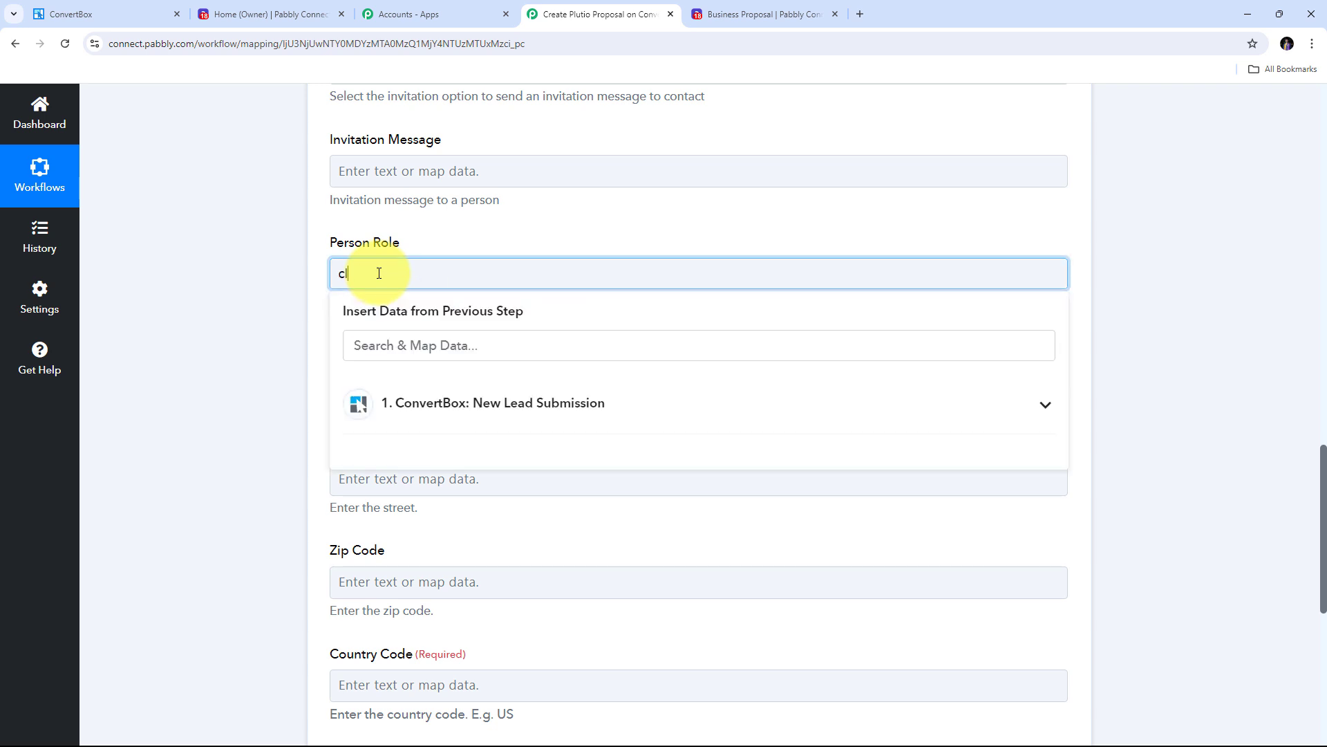
pyautogui.click(433, 235)
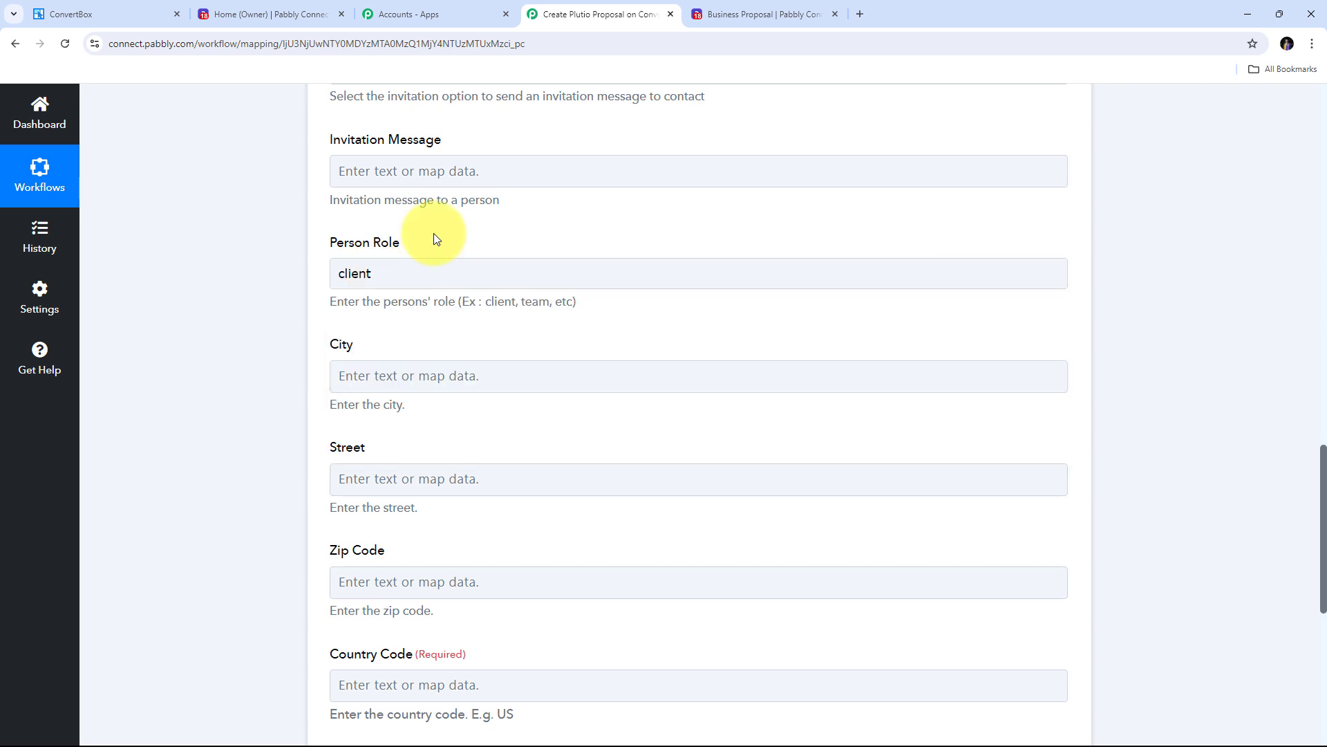
# Step: Map the City field to the Address value from the ConvertBox New Lead Submission step
pyautogui.scroll(-1, 434, 234)
pyautogui.click(383, 306)
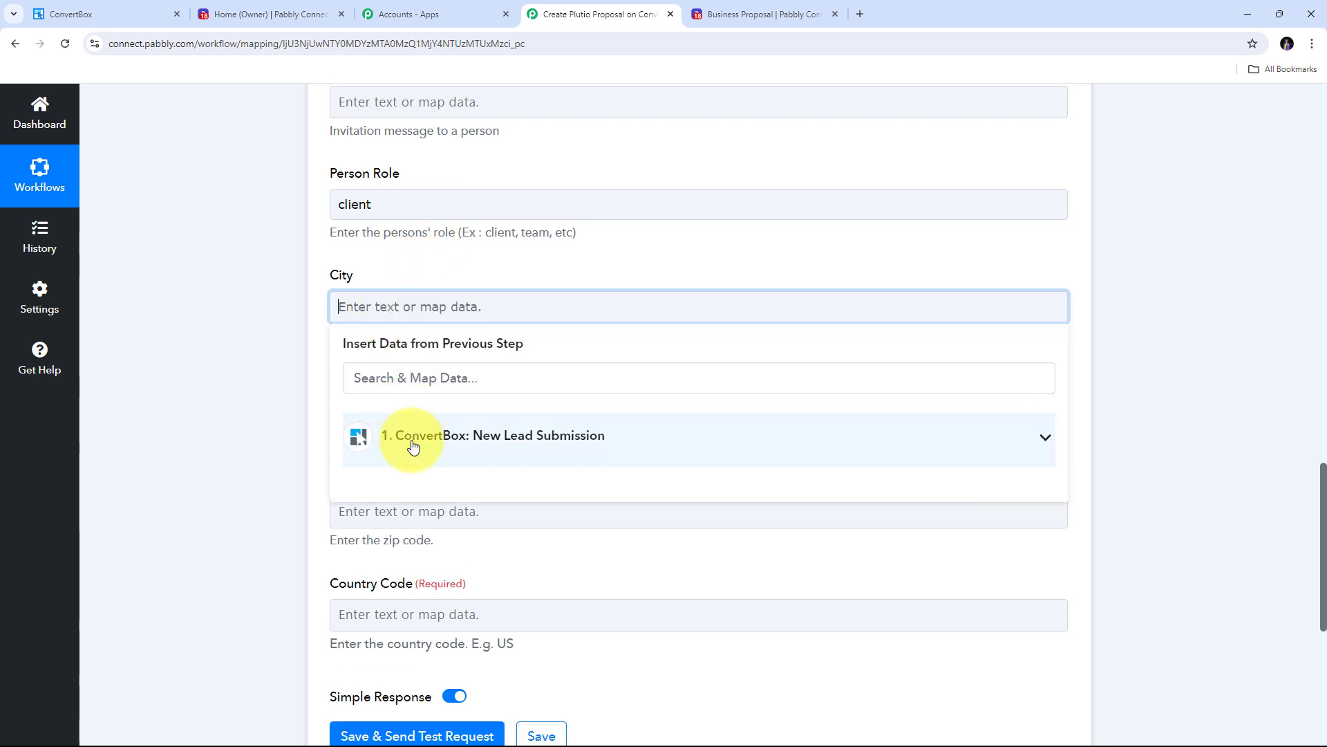
pyautogui.click(414, 442)
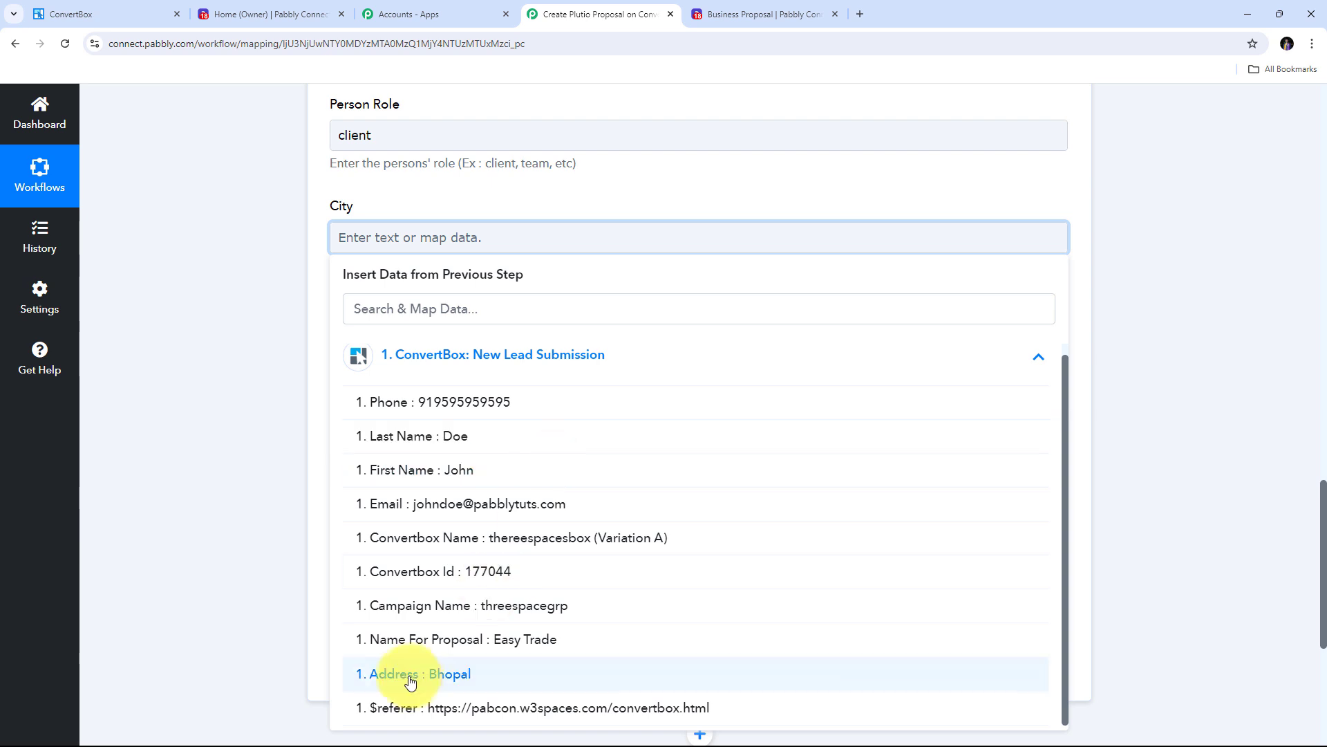
pyautogui.click(458, 680)
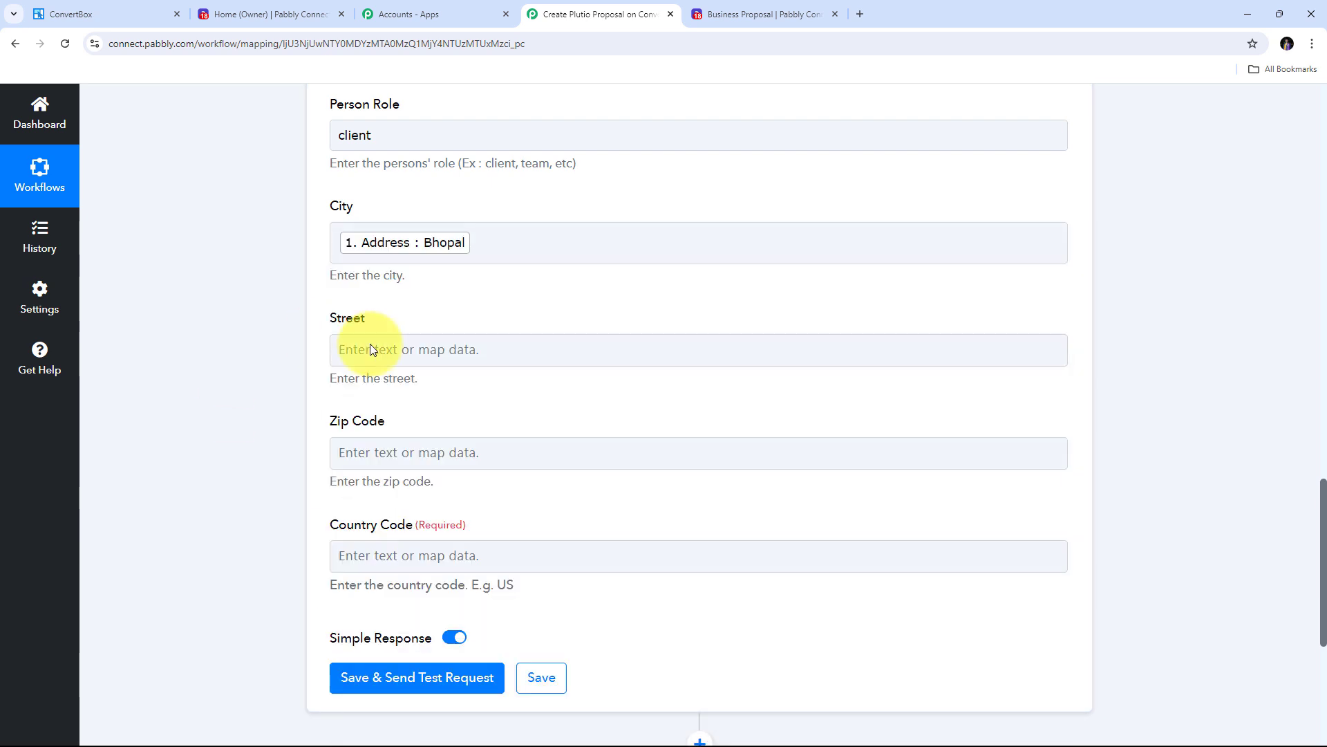
# Step: Set the required Country Code field to IN
pyautogui.scroll(4, 492, 324)
pyautogui.scroll(-6, 492, 323)
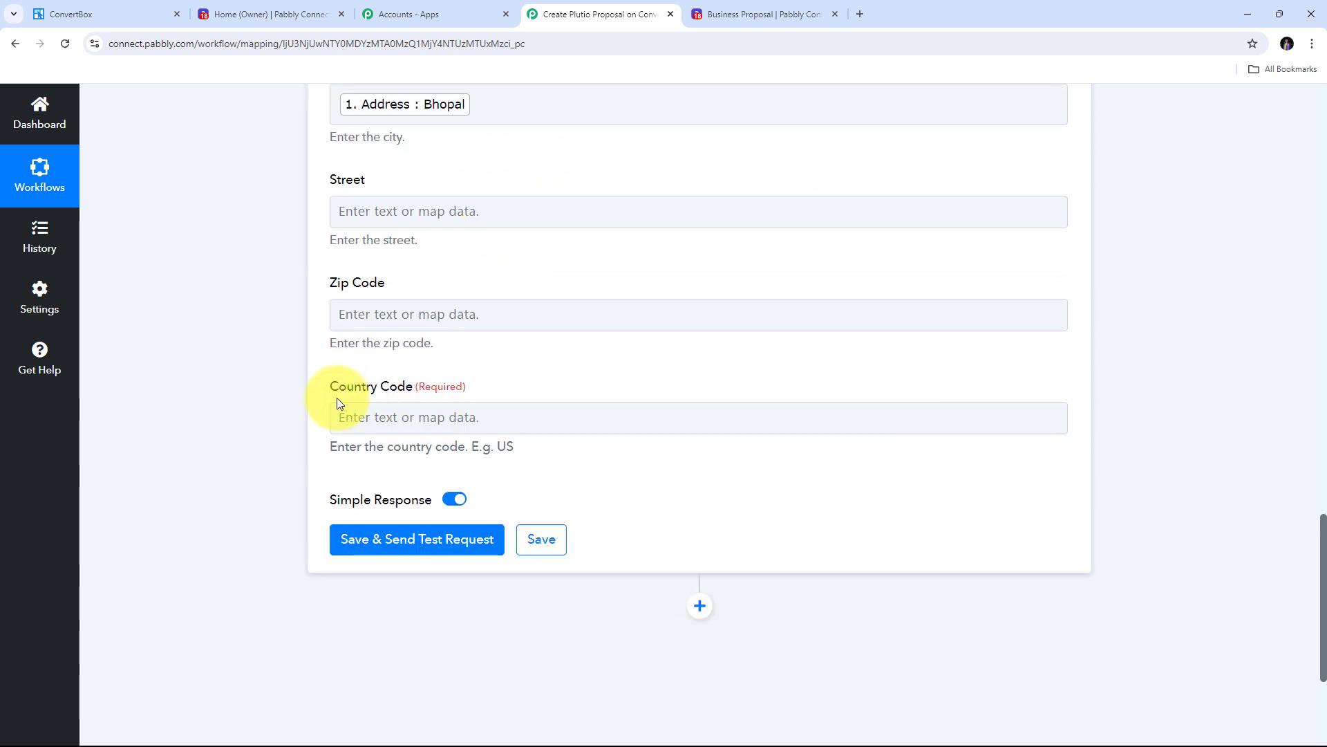
pyautogui.click(384, 420)
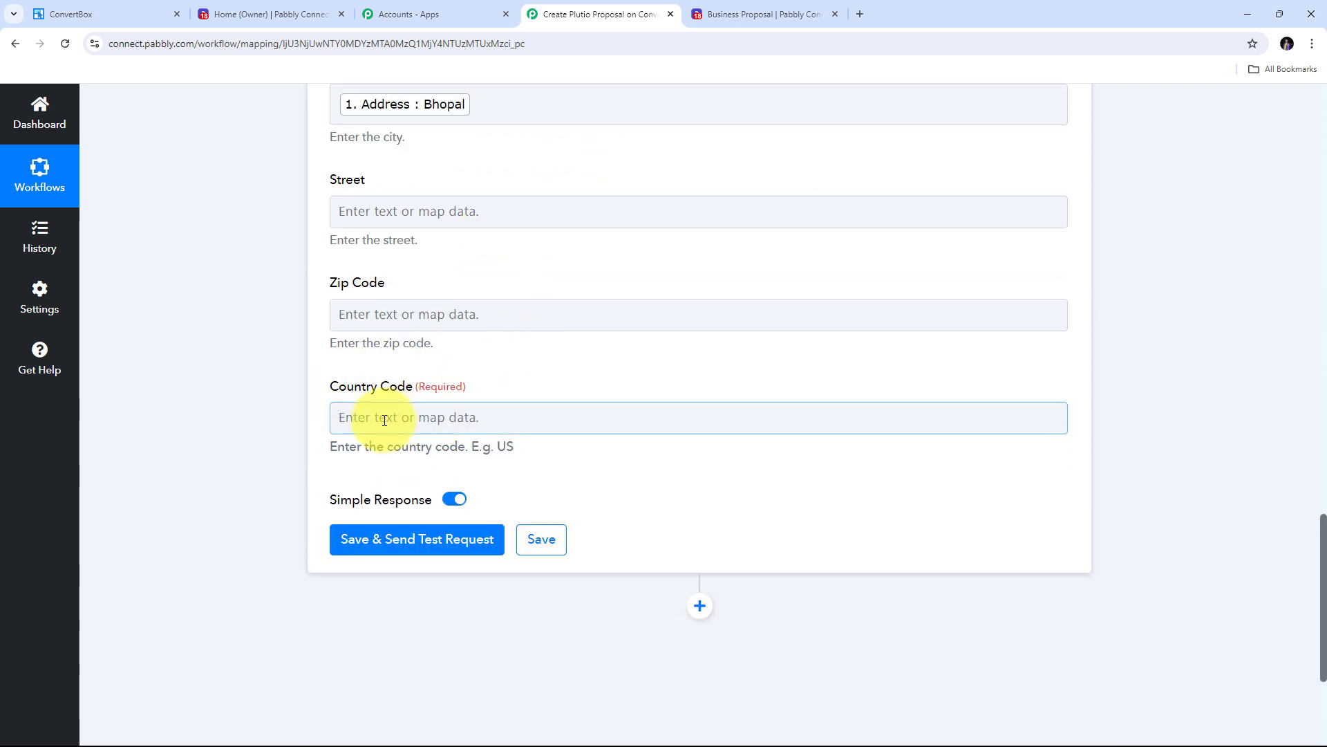
pyautogui.click(385, 420)
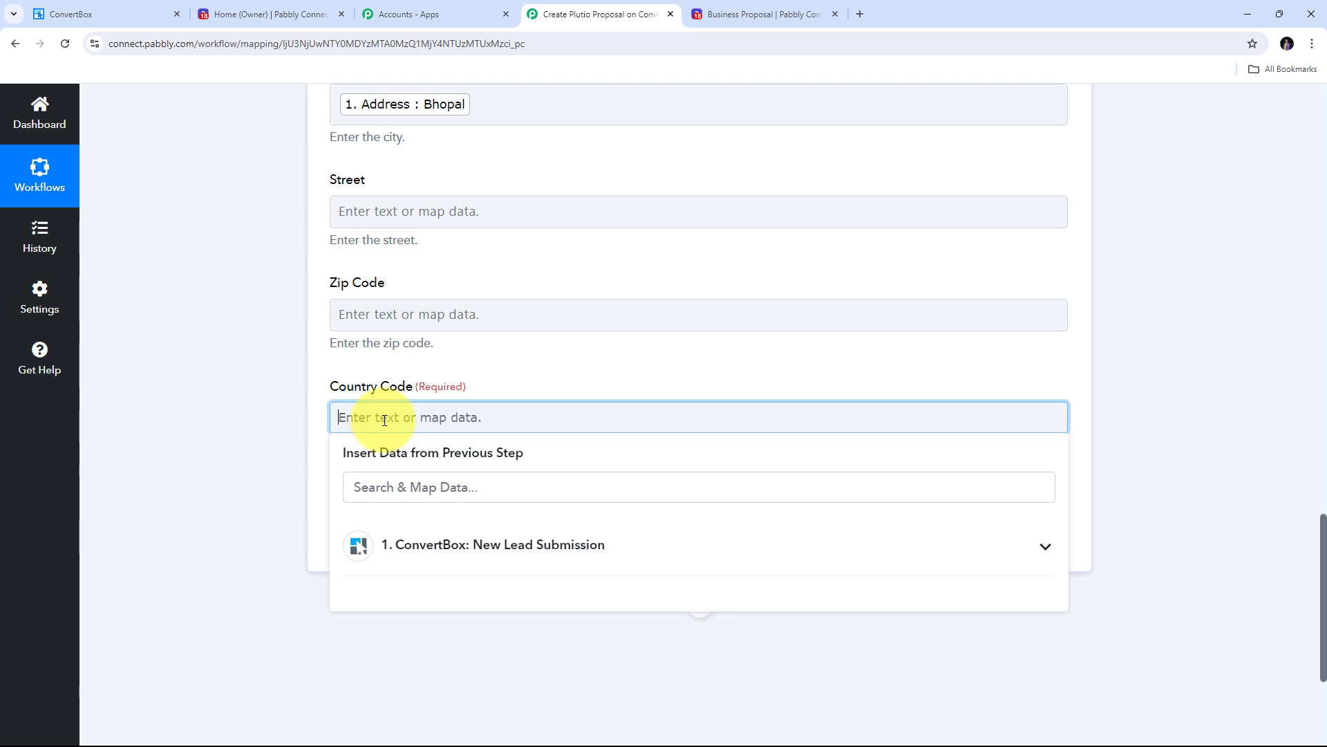
pyautogui.write('IN')
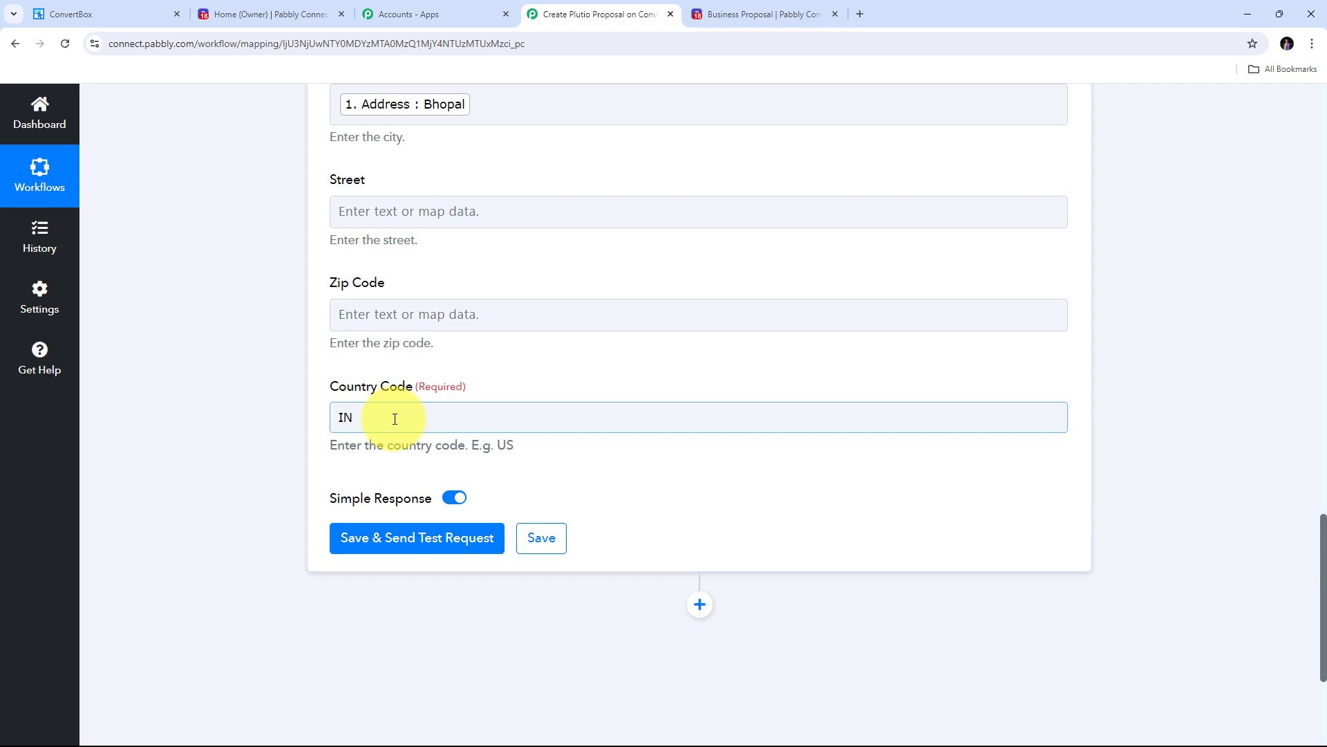
# Step: Save the Create Person action with a test request and review the response received from Plutio
pyautogui.scroll(6, 395, 419)
pyautogui.scroll(-4, 593, 356)
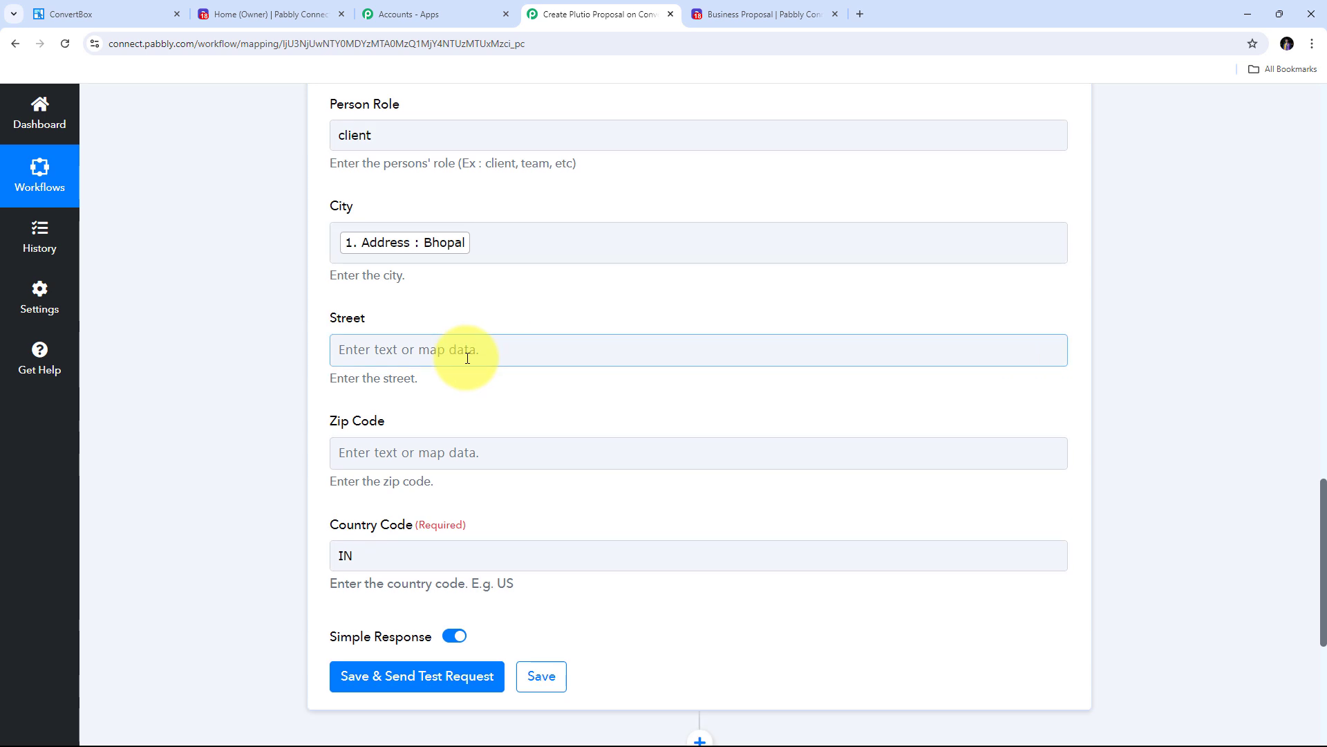
pyautogui.scroll(-4, 466, 358)
pyautogui.moveTo(309, 367)
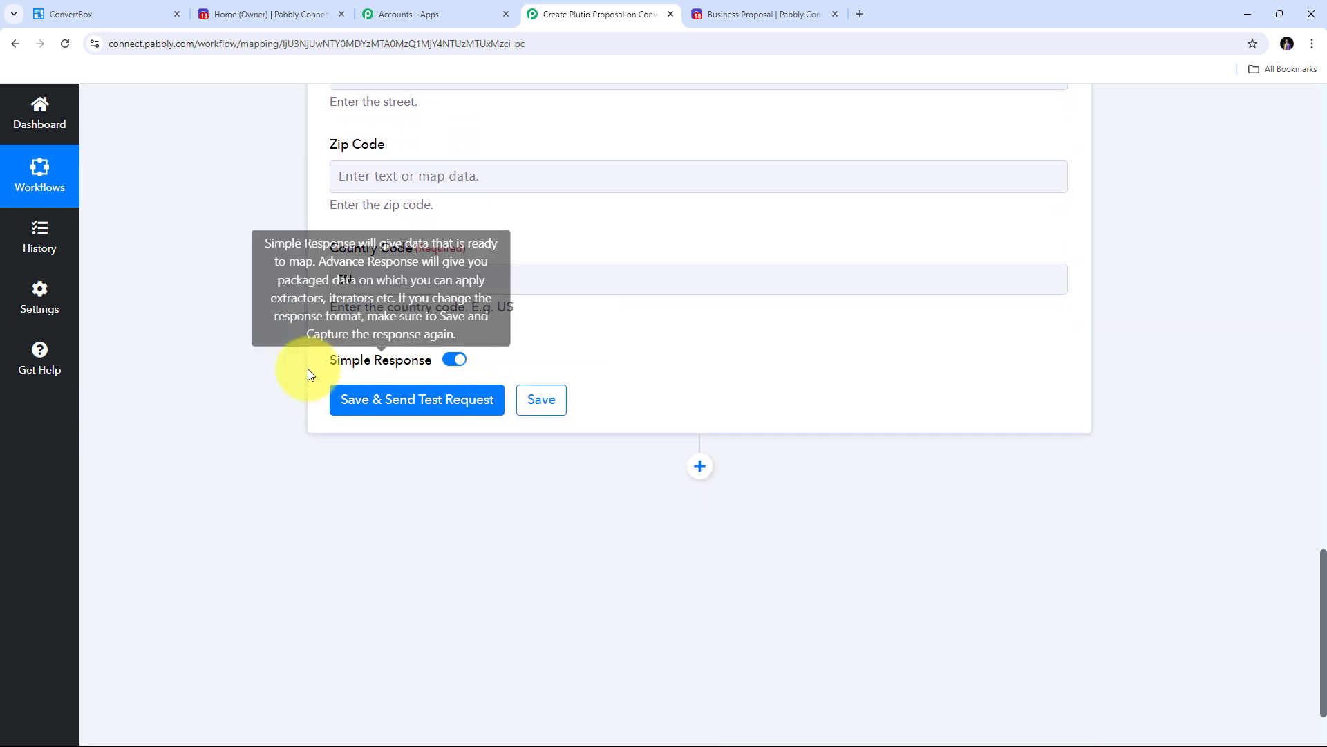
pyautogui.click(445, 398)
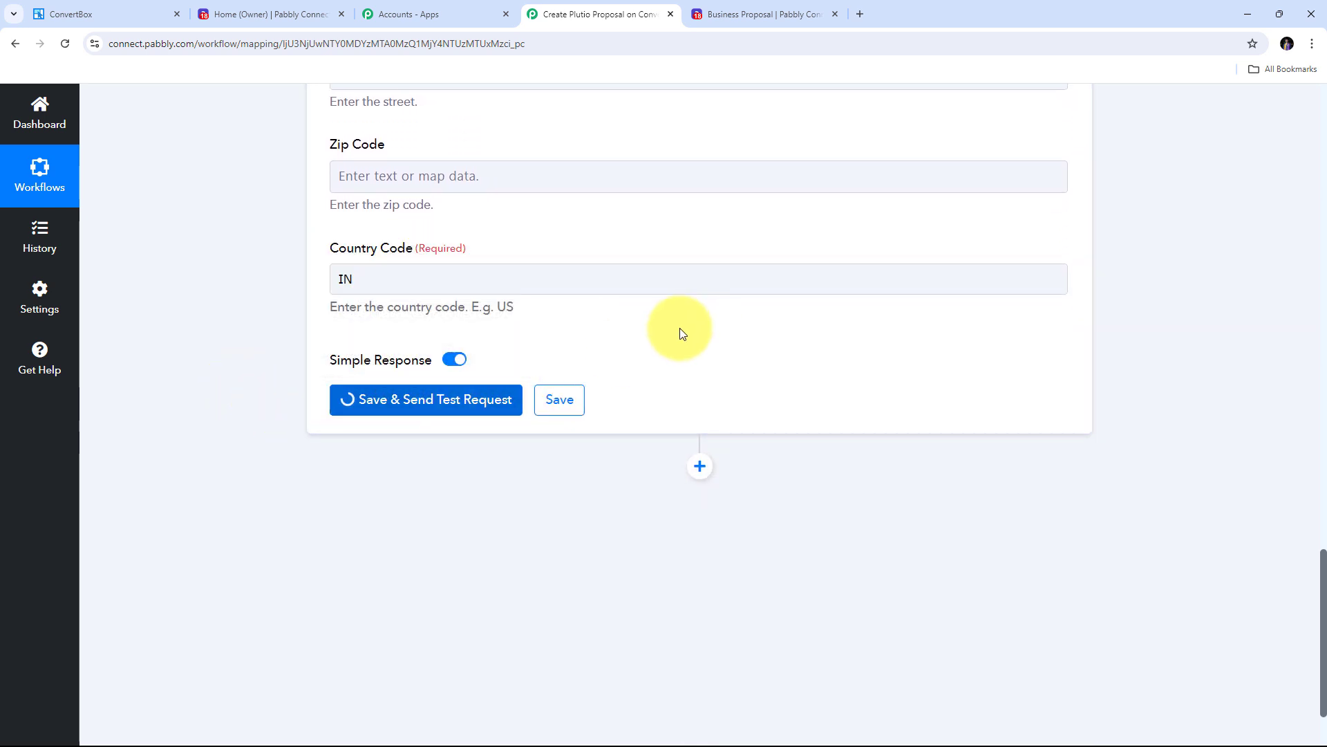
pyautogui.scroll(-2, 1193, 339)
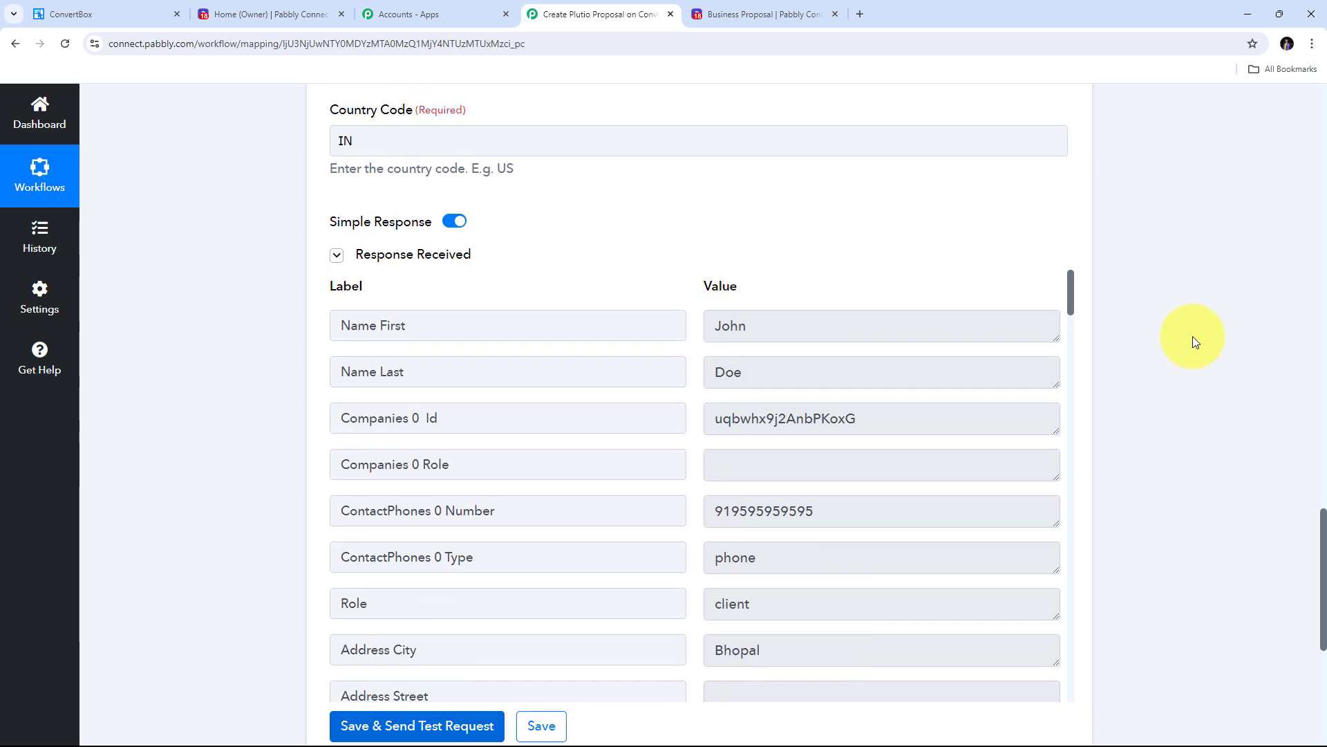
pyautogui.scroll(1, 1192, 339)
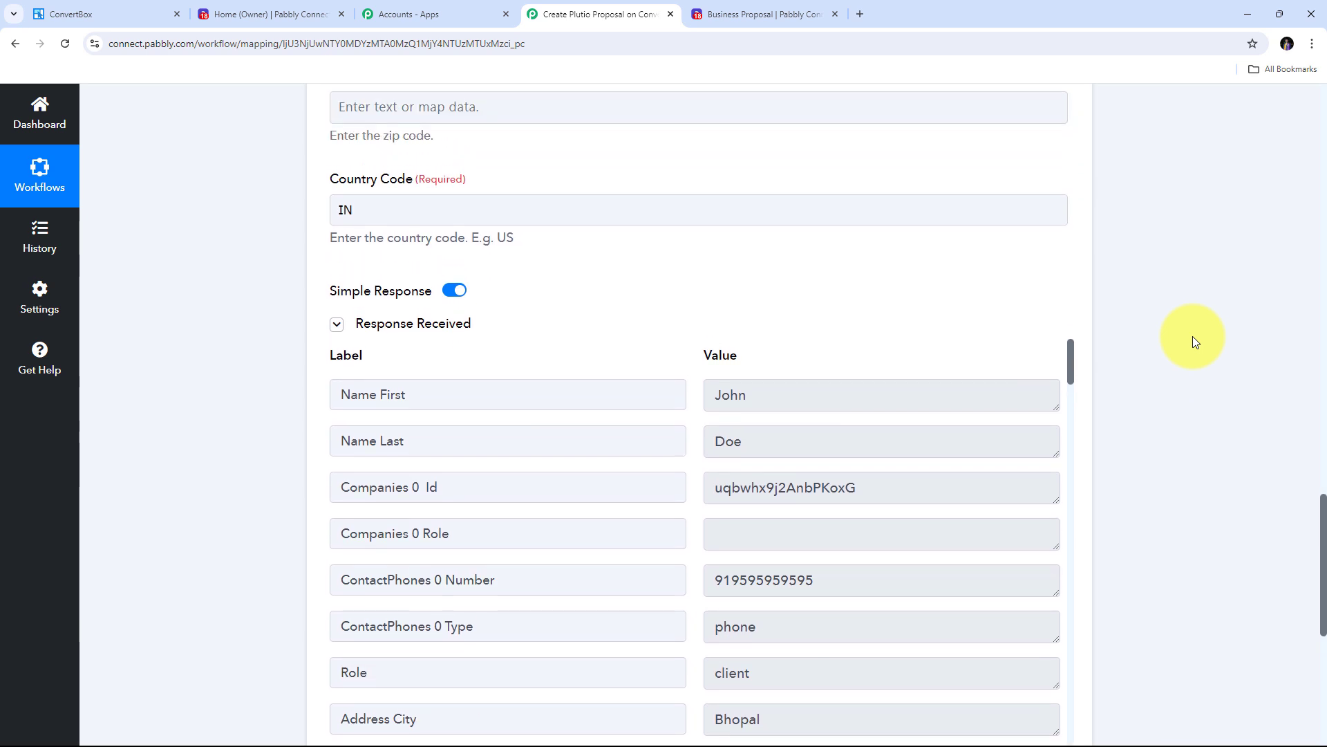
pyautogui.scroll(-2, 1193, 342)
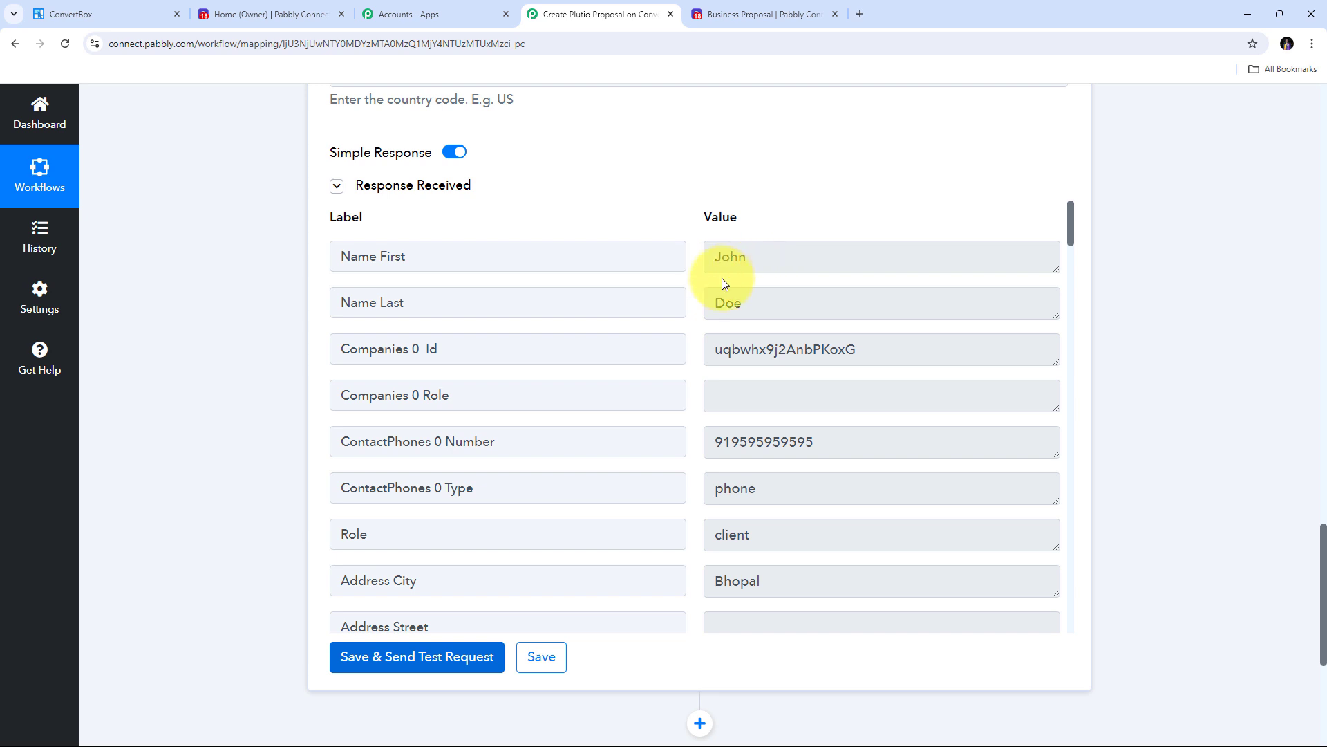
pyautogui.scroll(-3, 670, 305)
pyautogui.scroll(3, 673, 309)
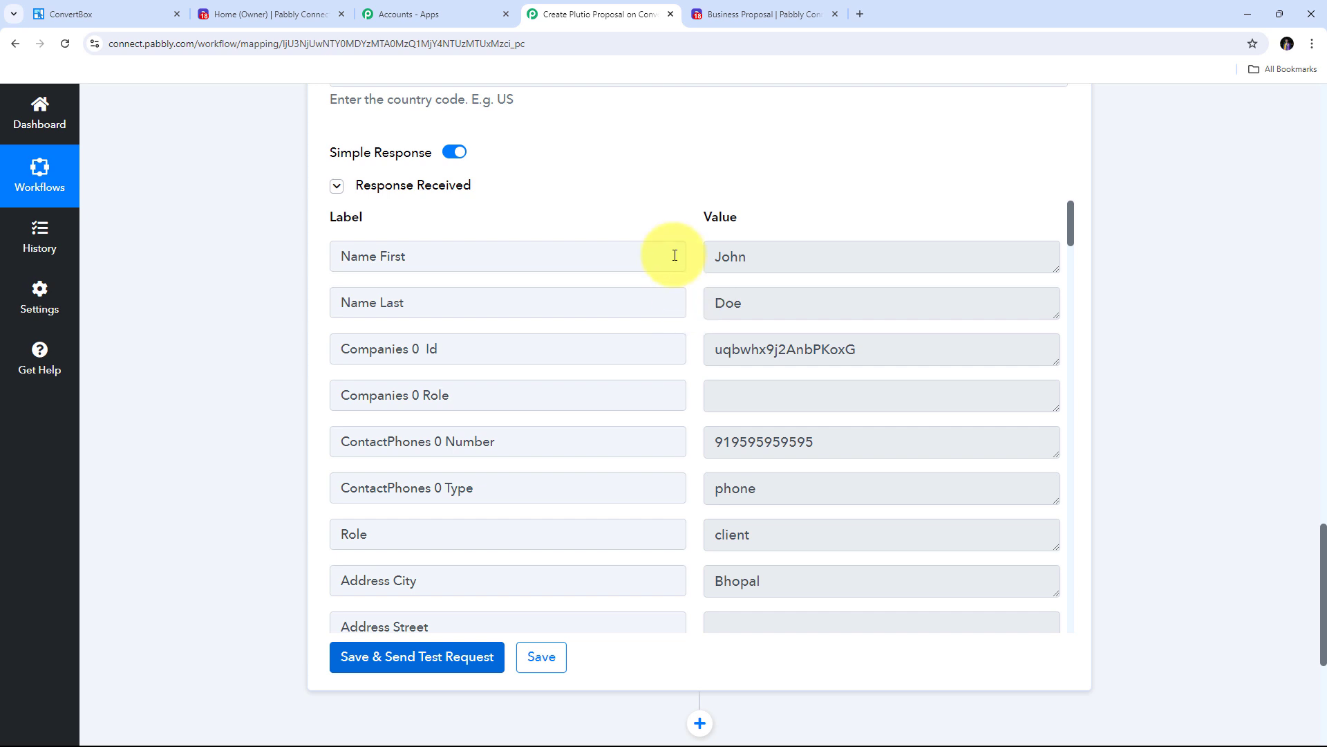
# Step: Switch to Plutio and check the People contacts for the new client, plus the proposal templates in the templates library
pyautogui.click(242, 10)
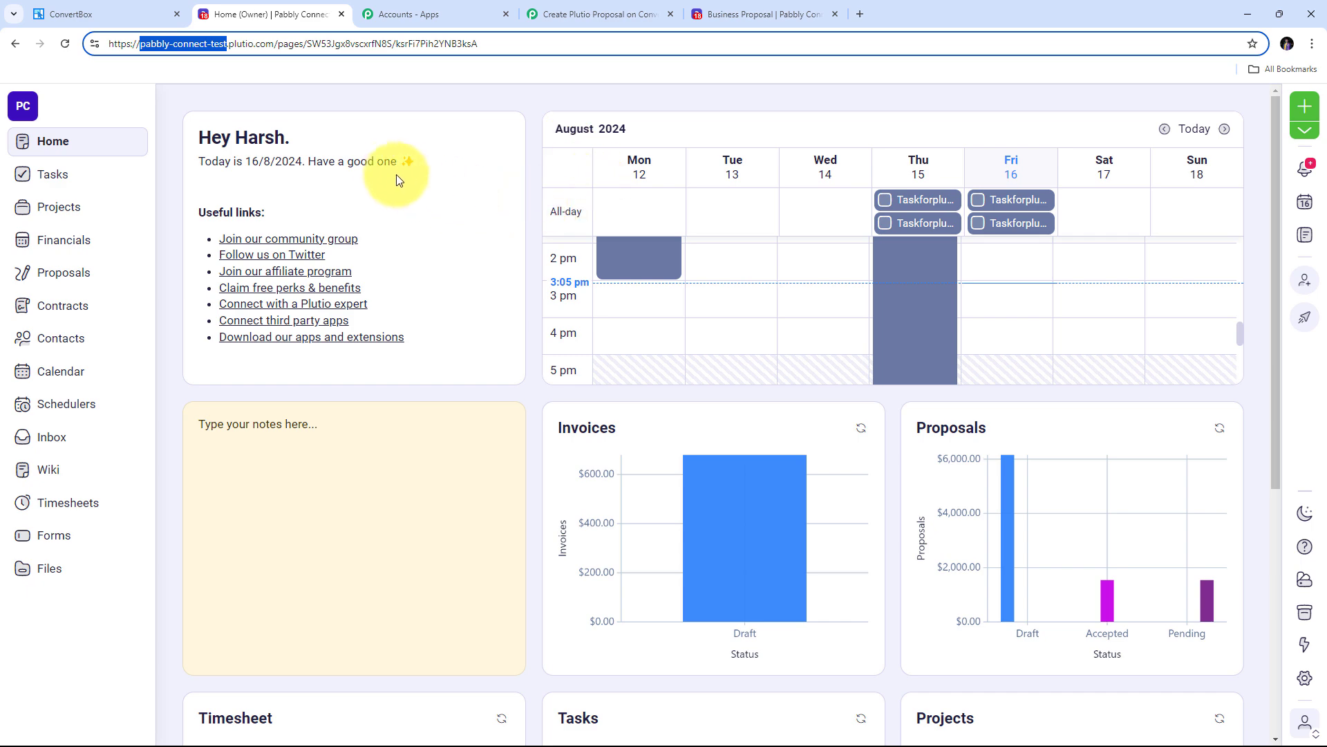
pyautogui.click(63, 338)
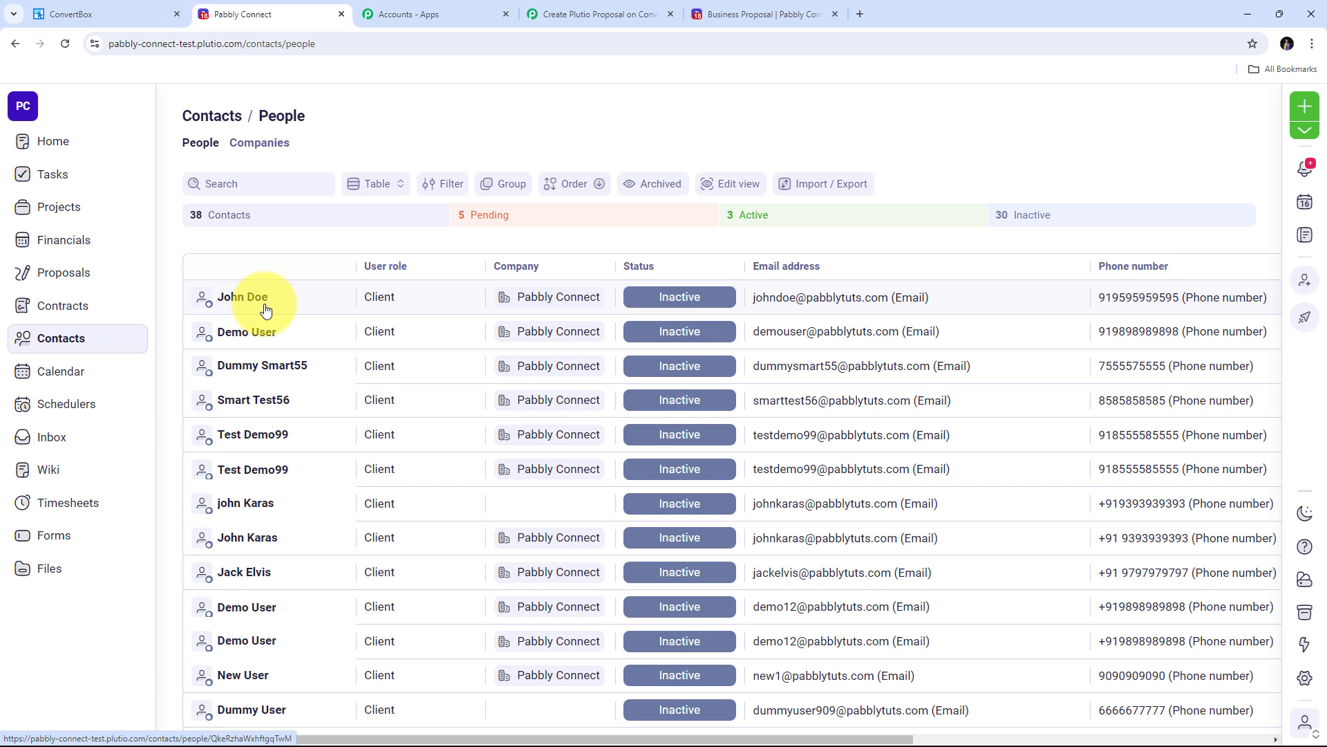
pyautogui.click(1305, 583)
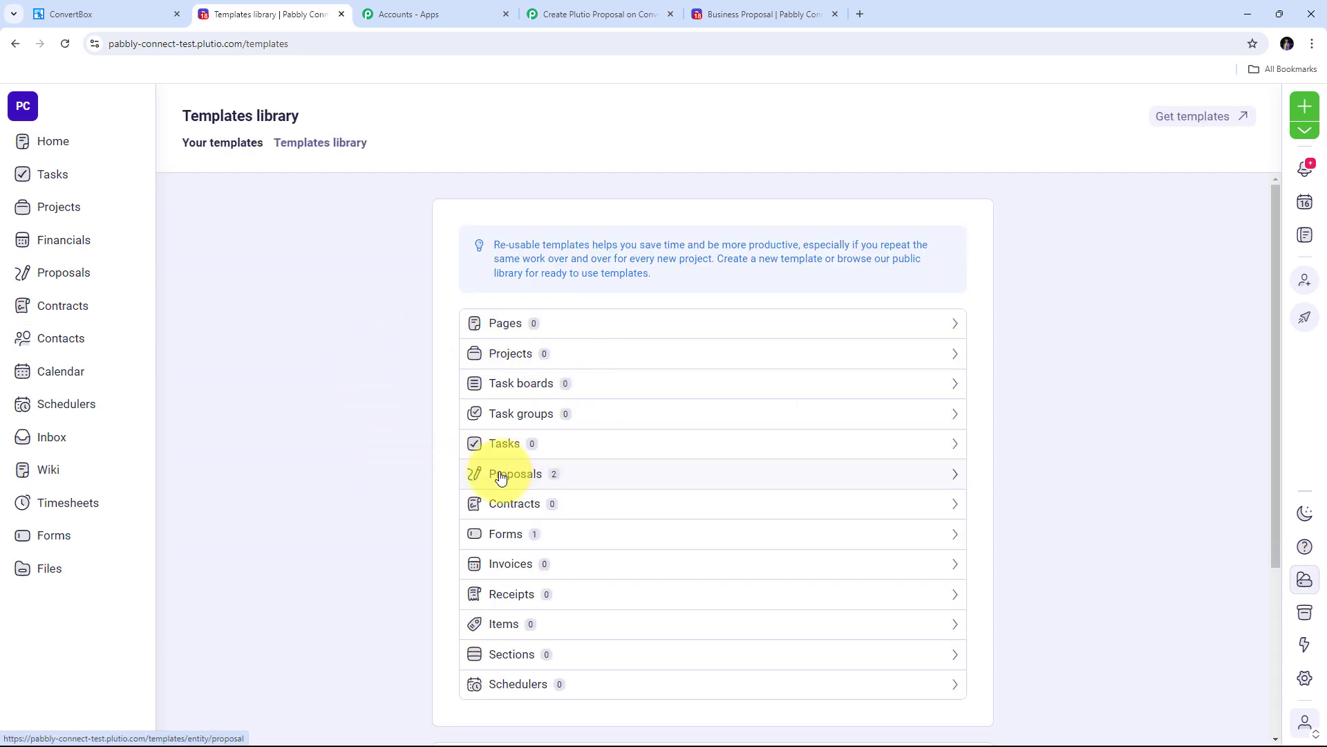
pyautogui.click(636, 477)
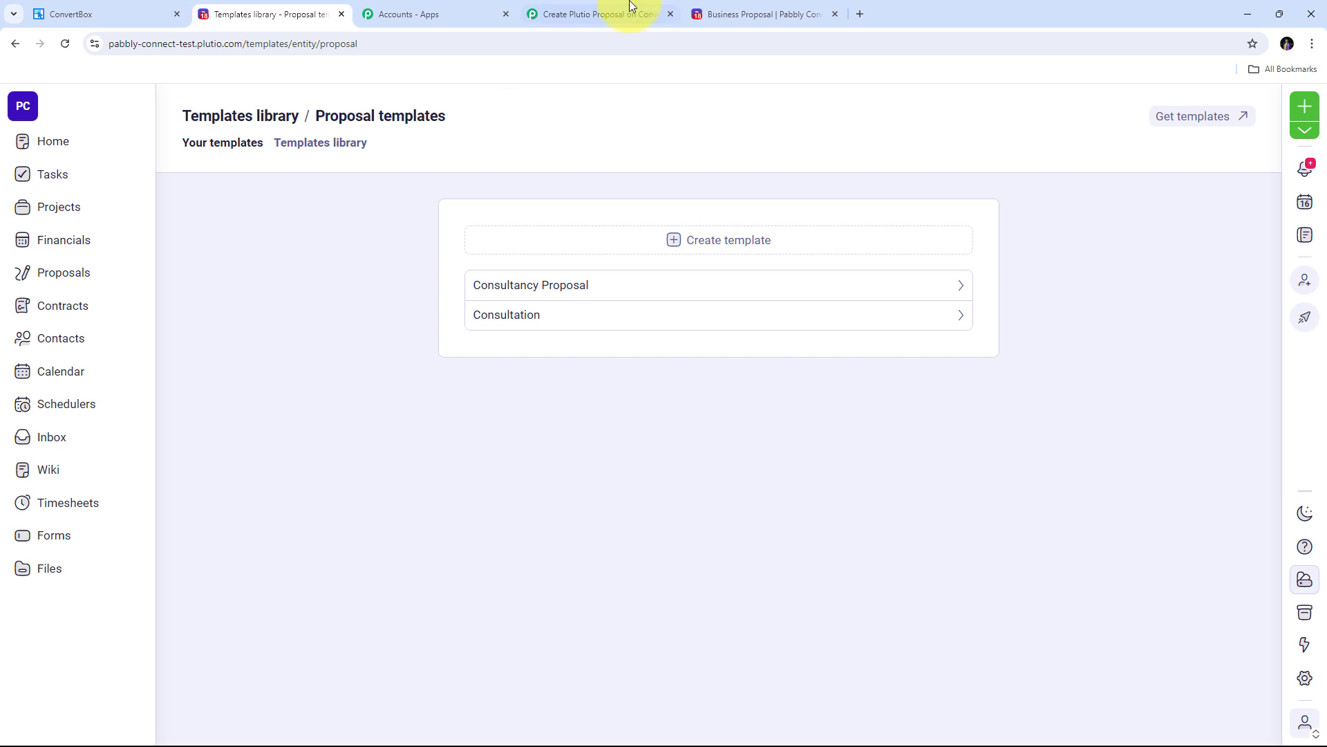
# Step: Switch back to Pabbly Connect and add another action step after Create Person, with Plutio as its app
pyautogui.click(600, 14)
pyautogui.scroll(-5, 1154, 282)
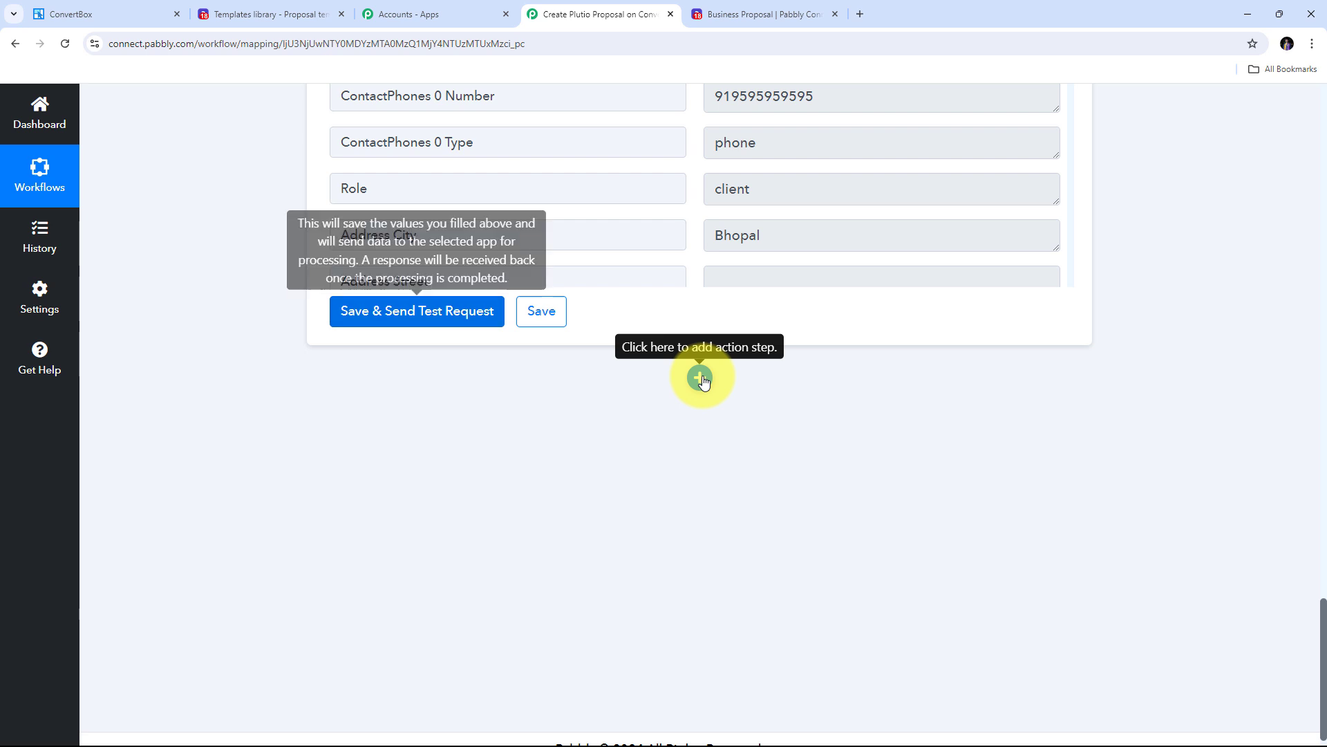
pyautogui.click(699, 379)
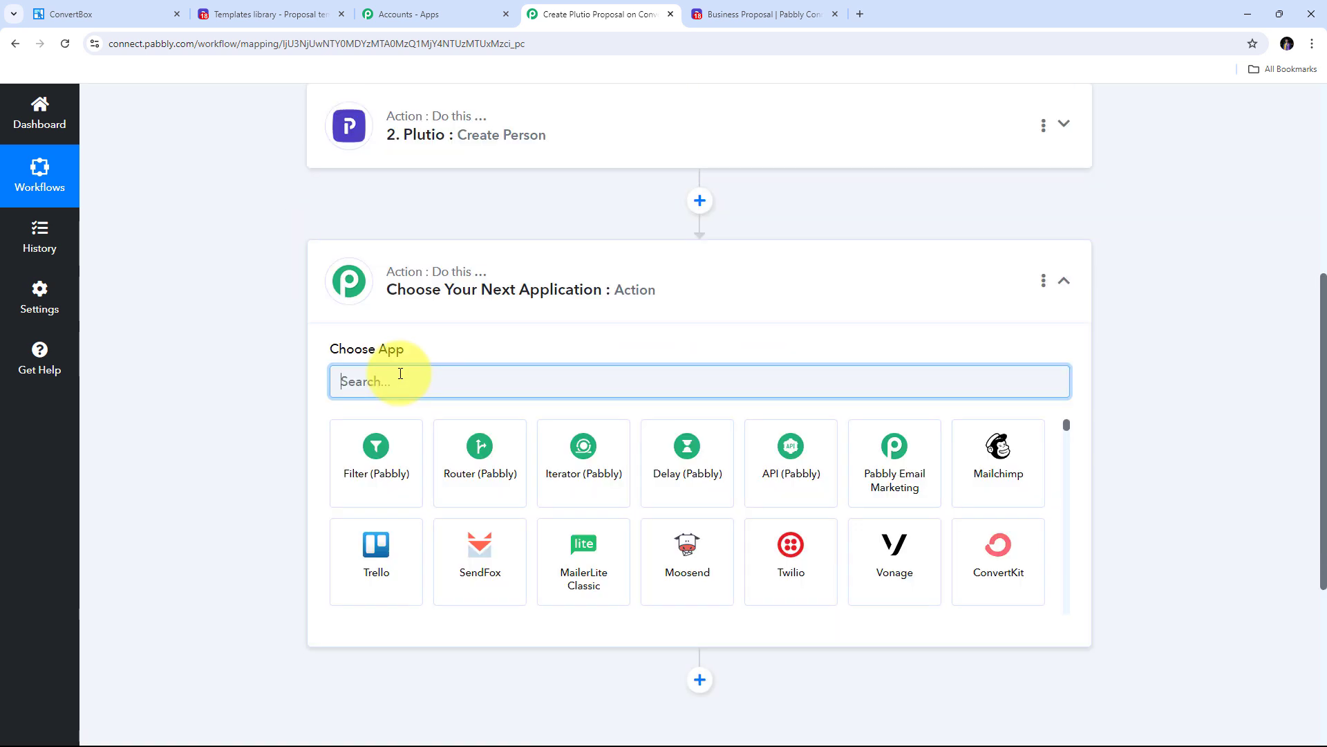
pyautogui.write('Plutio')
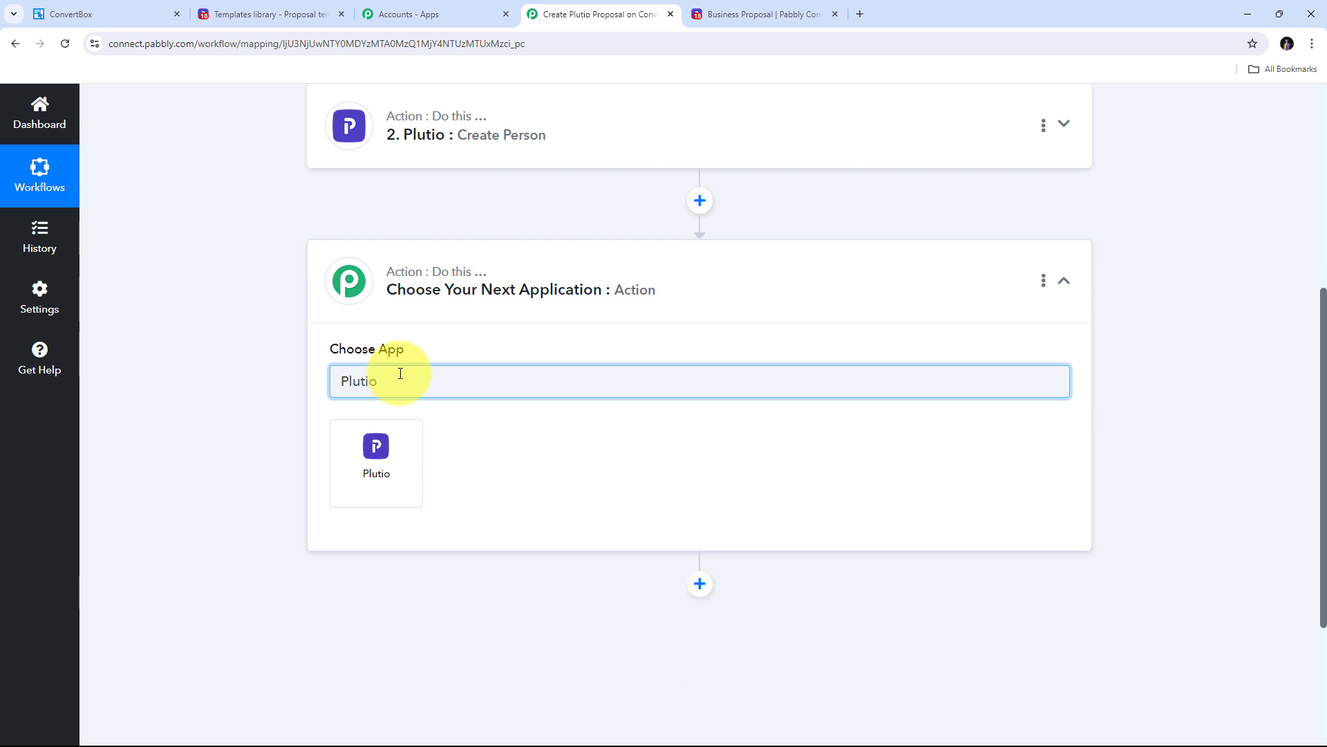
pyautogui.click(378, 446)
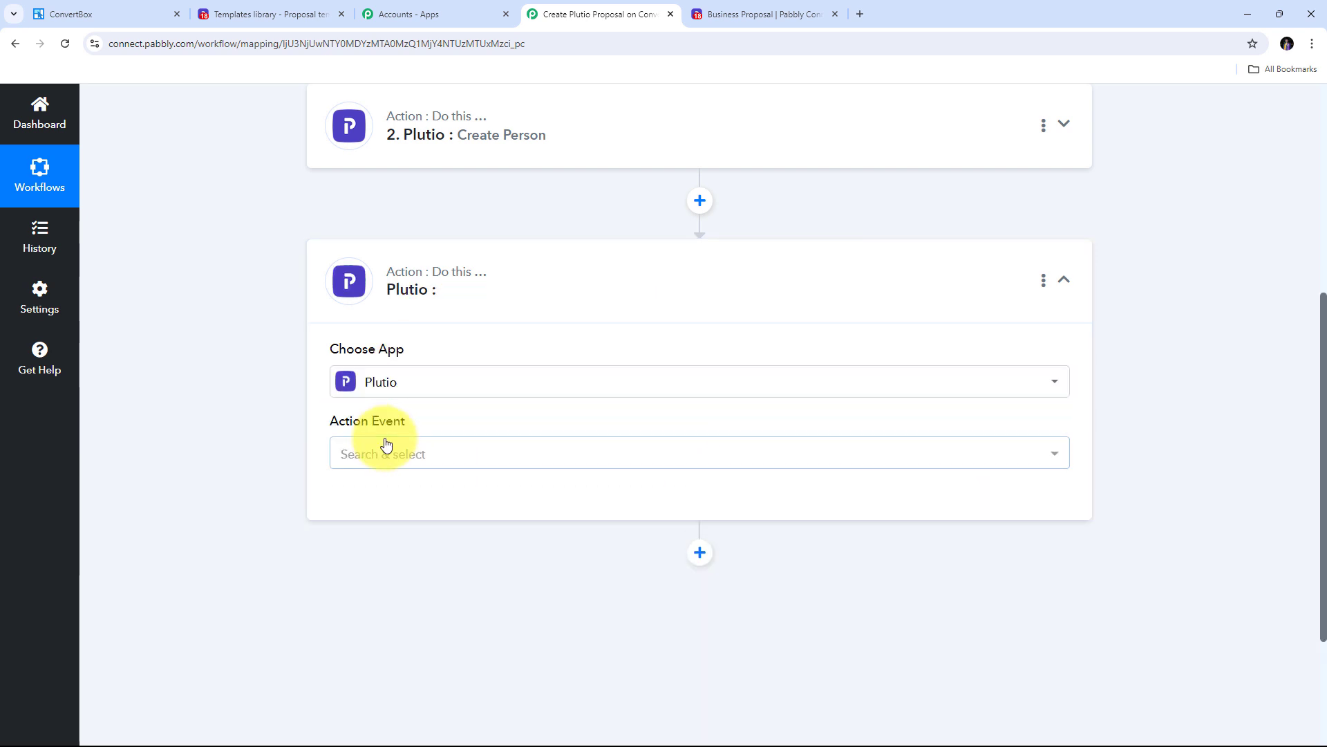
# Step: Set the new Plutio step's action event to Create Proposal and connect it through the existing Plutio #3 connection
pyautogui.click(452, 460)
pyautogui.scroll(-1, 438, 266)
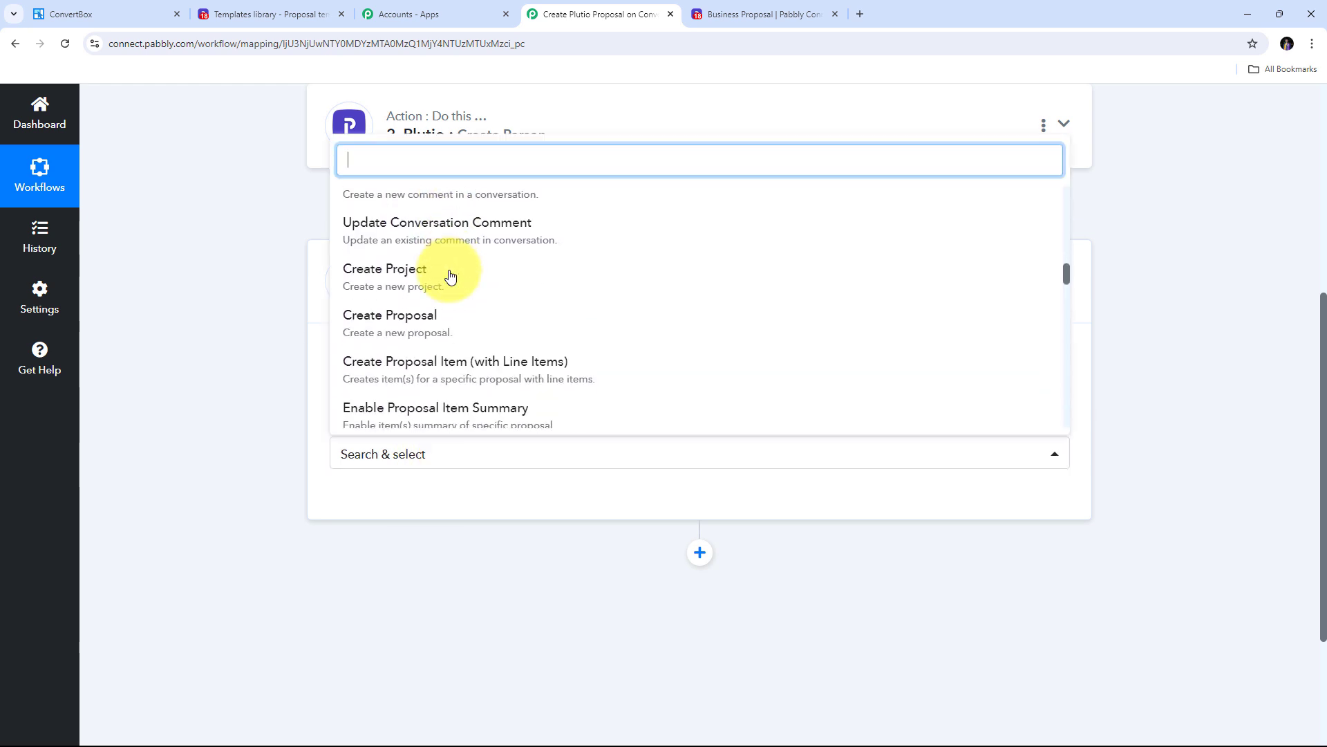
pyautogui.scroll(-1, 450, 275)
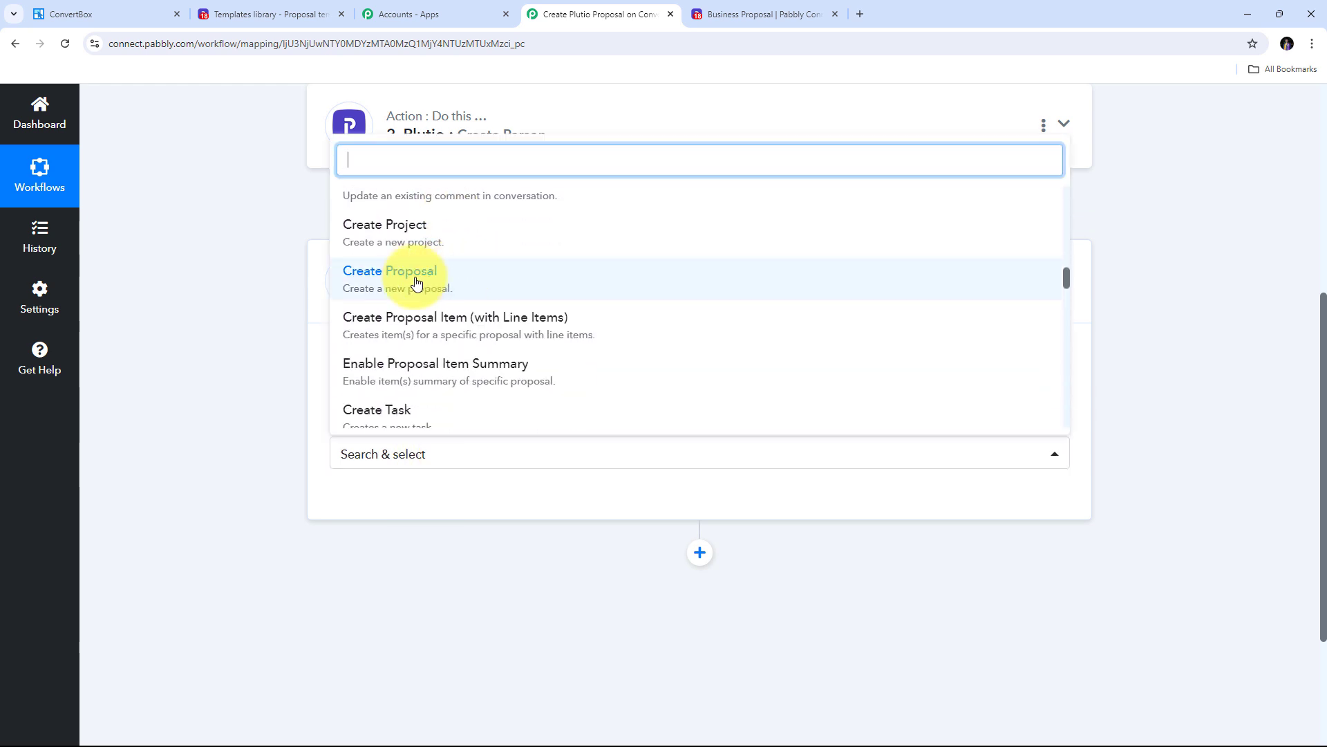
pyautogui.click(416, 283)
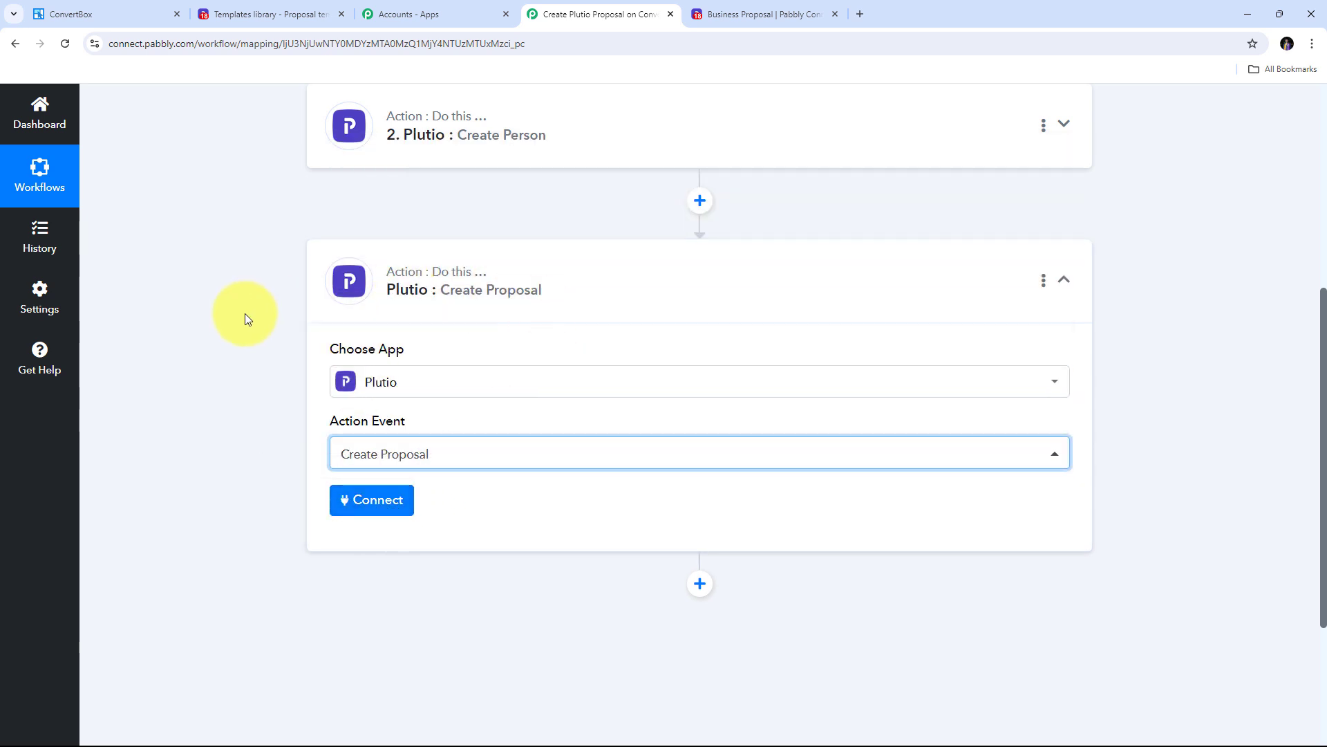
pyautogui.click(374, 506)
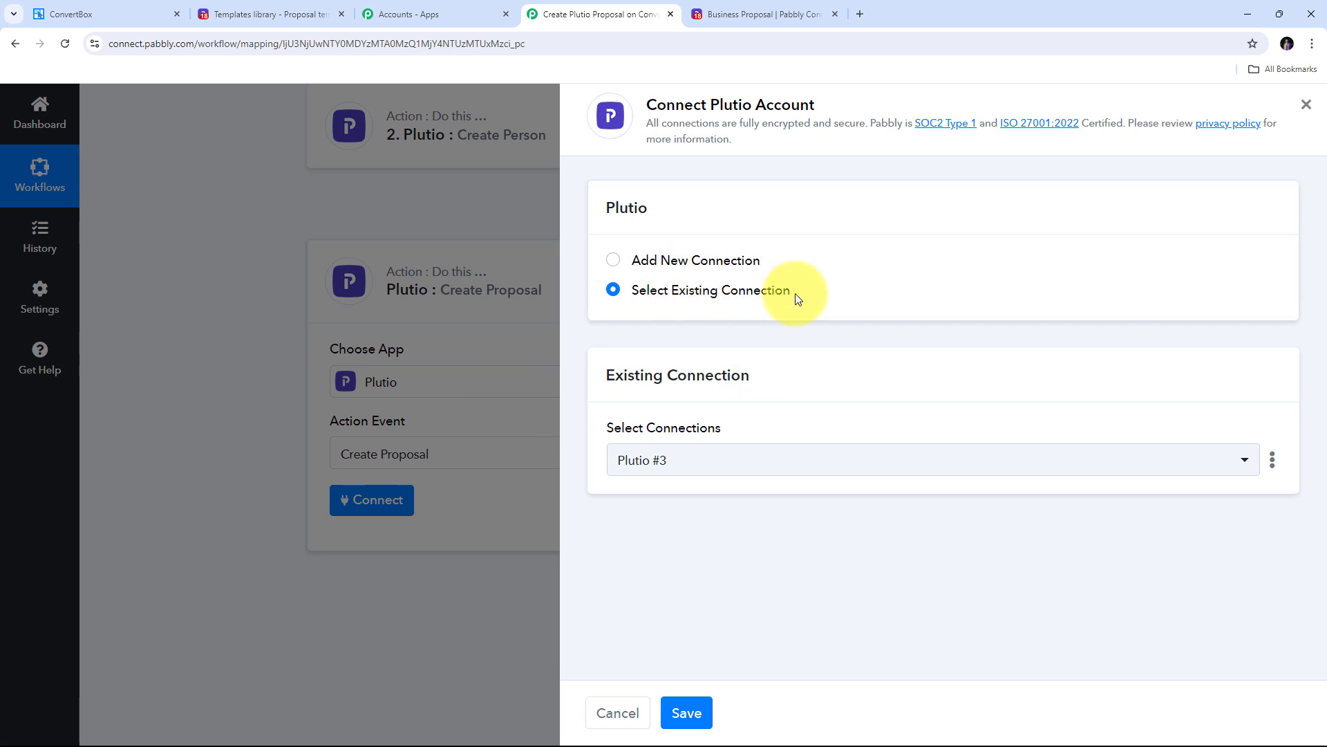
pyautogui.click(695, 720)
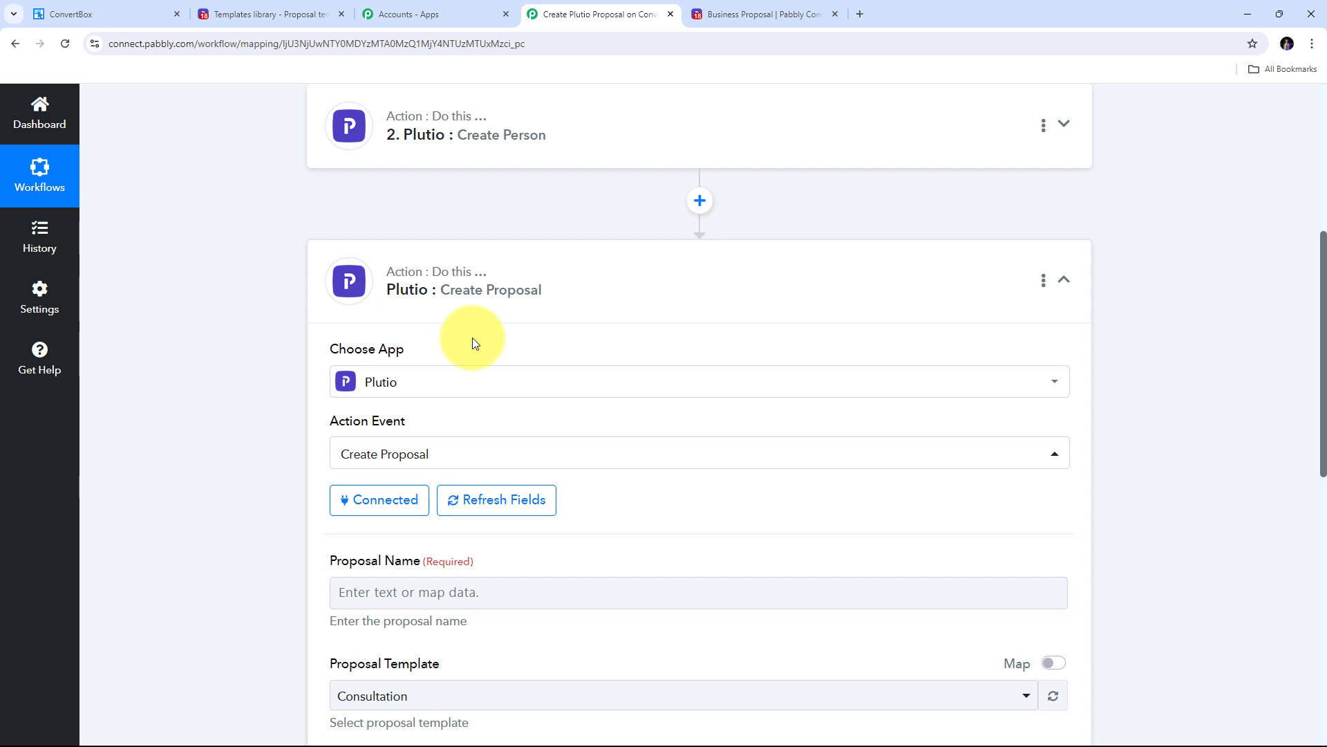
# Step: Map the Proposal Name field to the Name For Proposal value from the ConvertBox New Lead Submission step
pyautogui.scroll(-5, 471, 343)
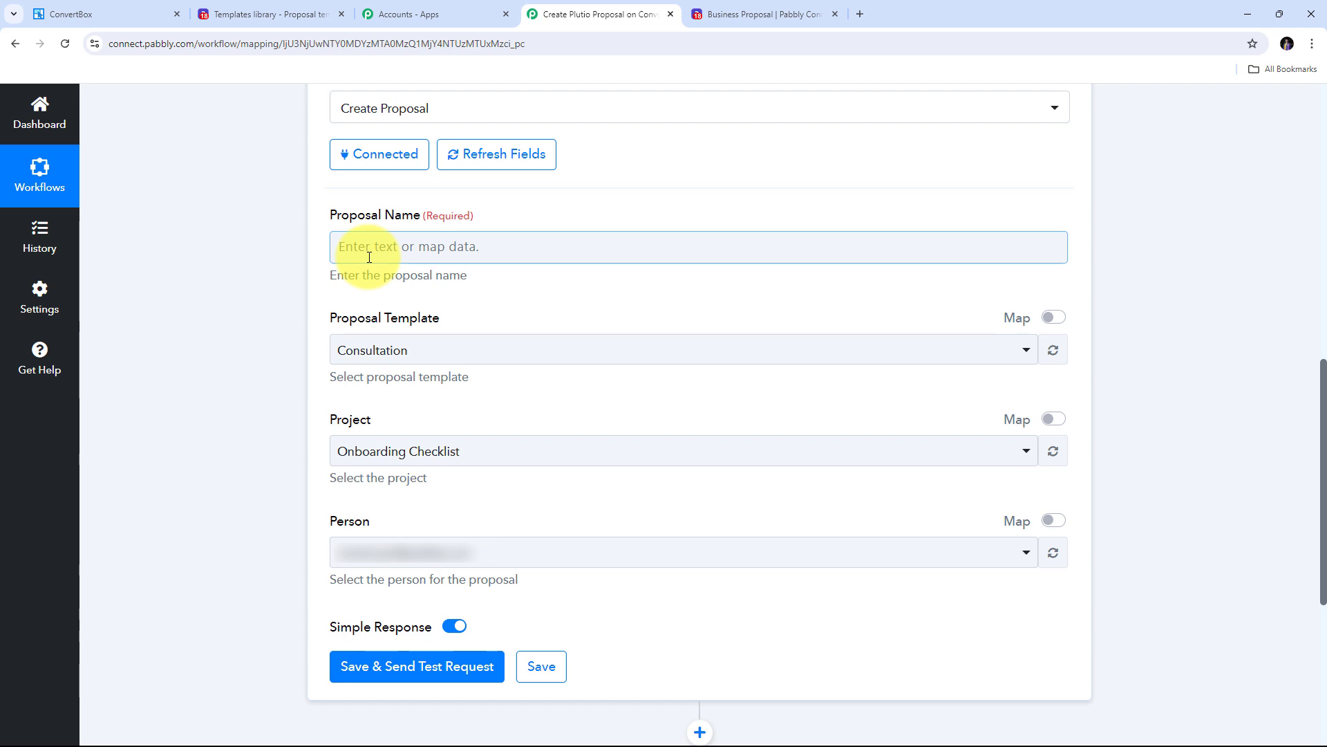
pyautogui.click(429, 247)
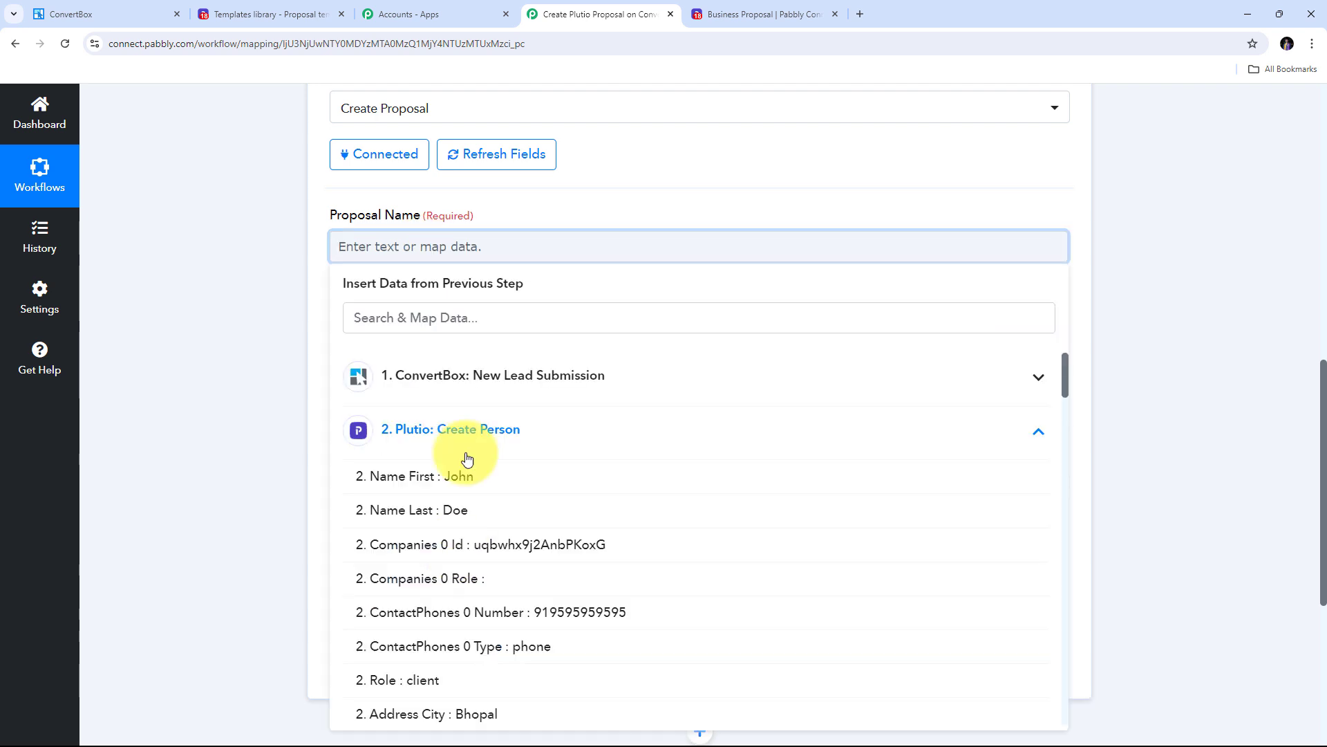
pyautogui.click(475, 430)
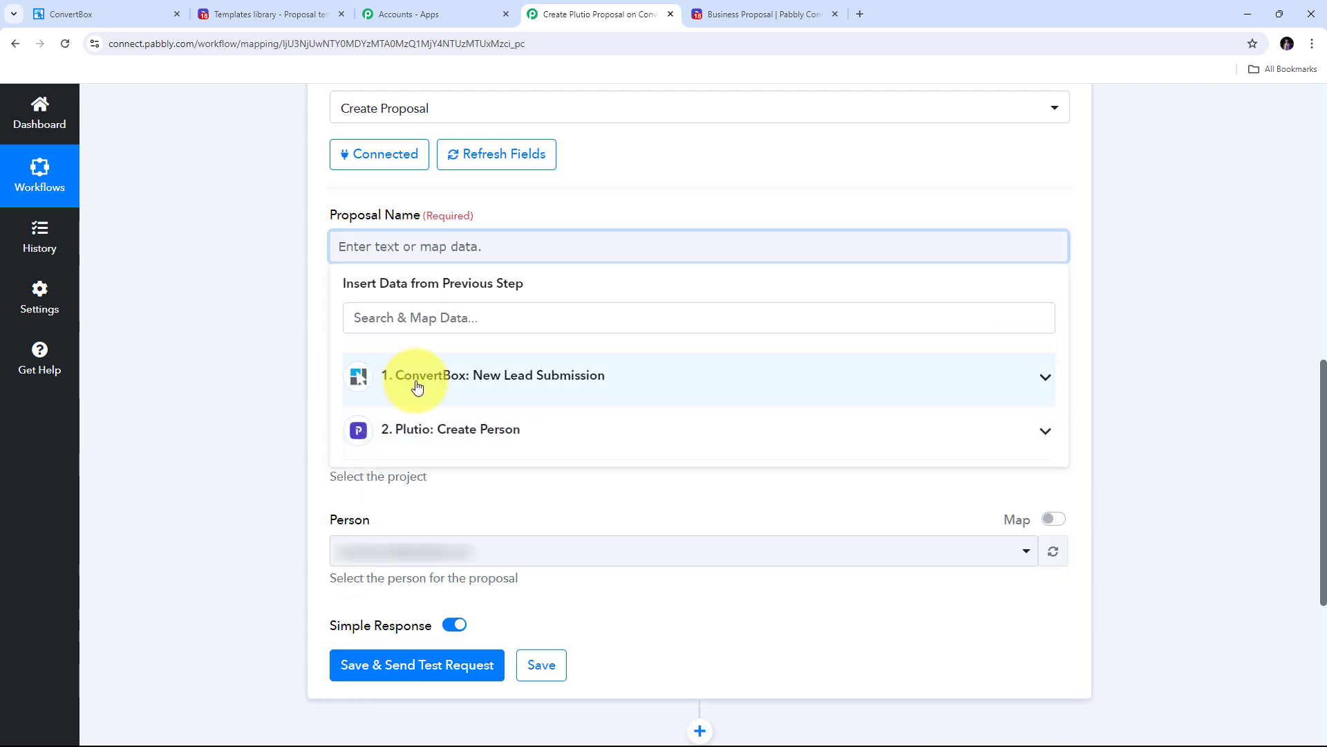
pyautogui.click(643, 374)
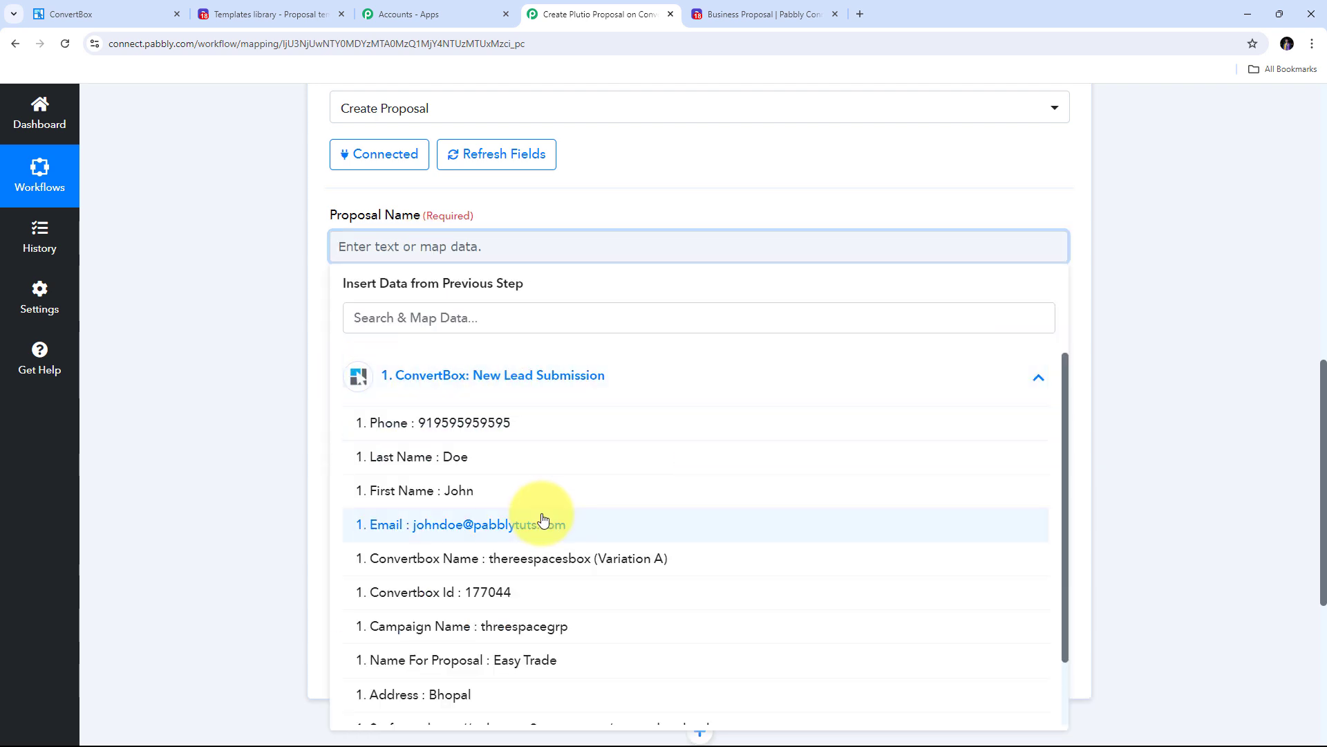
pyautogui.scroll(-2, 554, 521)
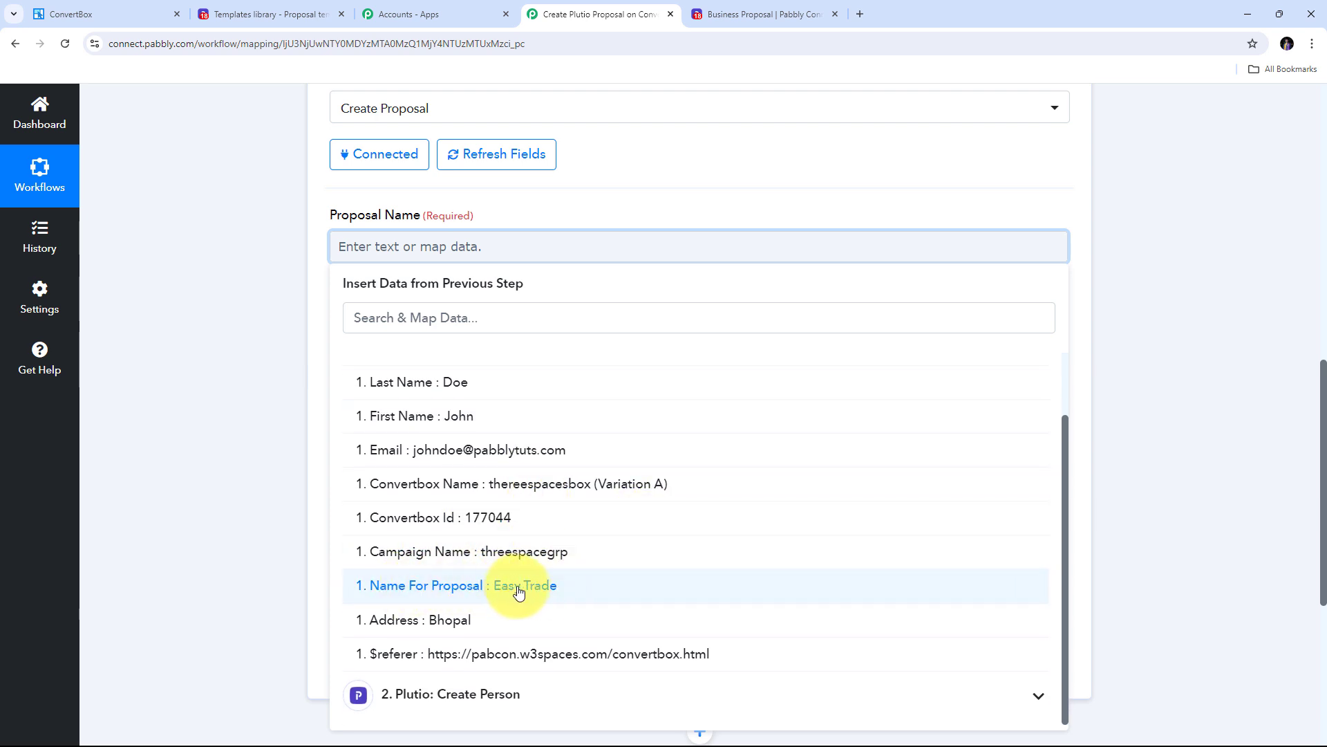
pyautogui.click(519, 592)
pyautogui.click(249, 301)
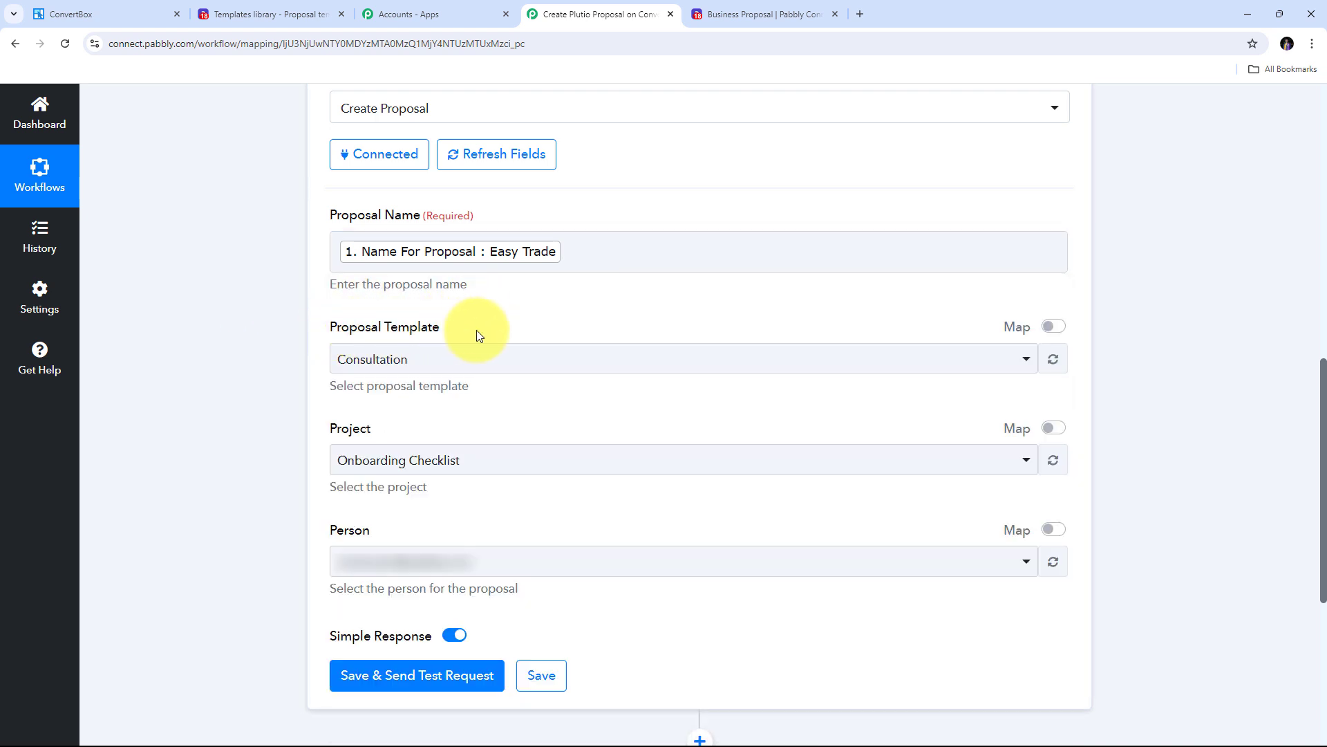
# Step: Select Consultancy Proposal as the proposal template and Onboarding Checklist as the project
pyautogui.click(808, 365)
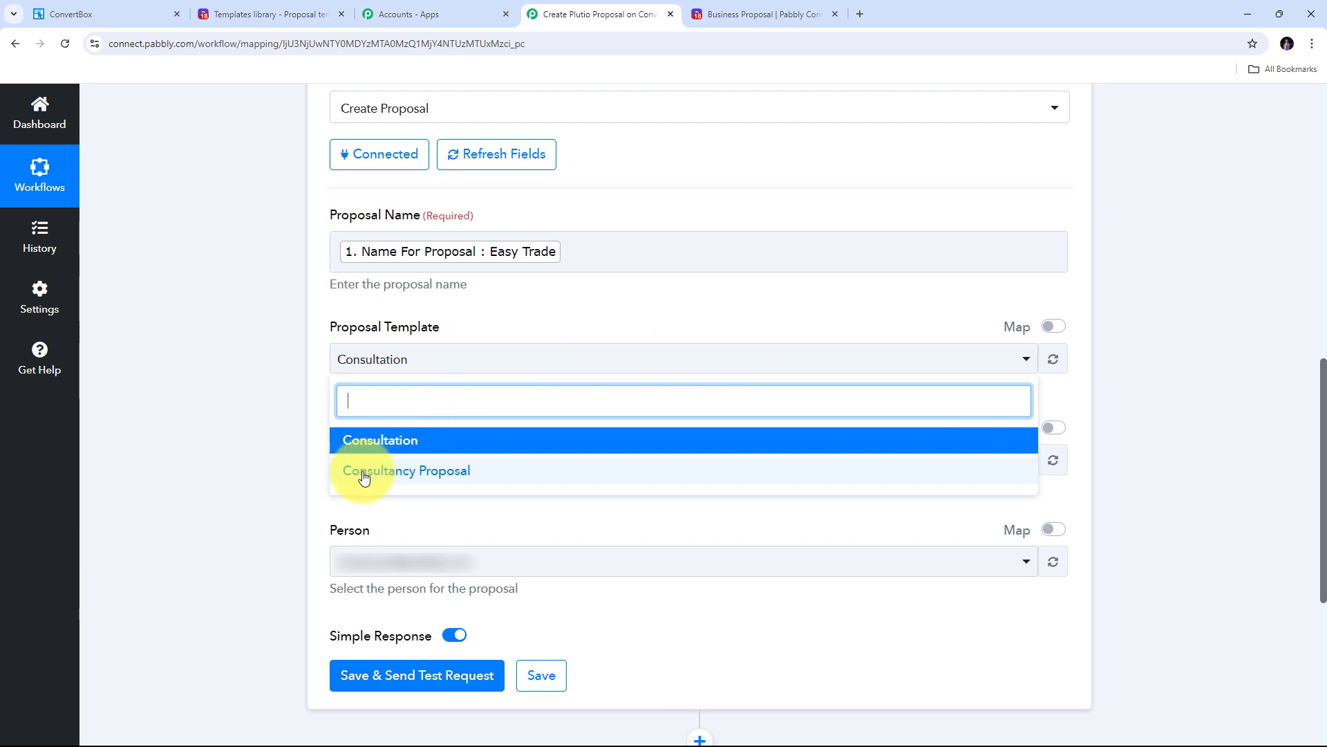
pyautogui.click(421, 472)
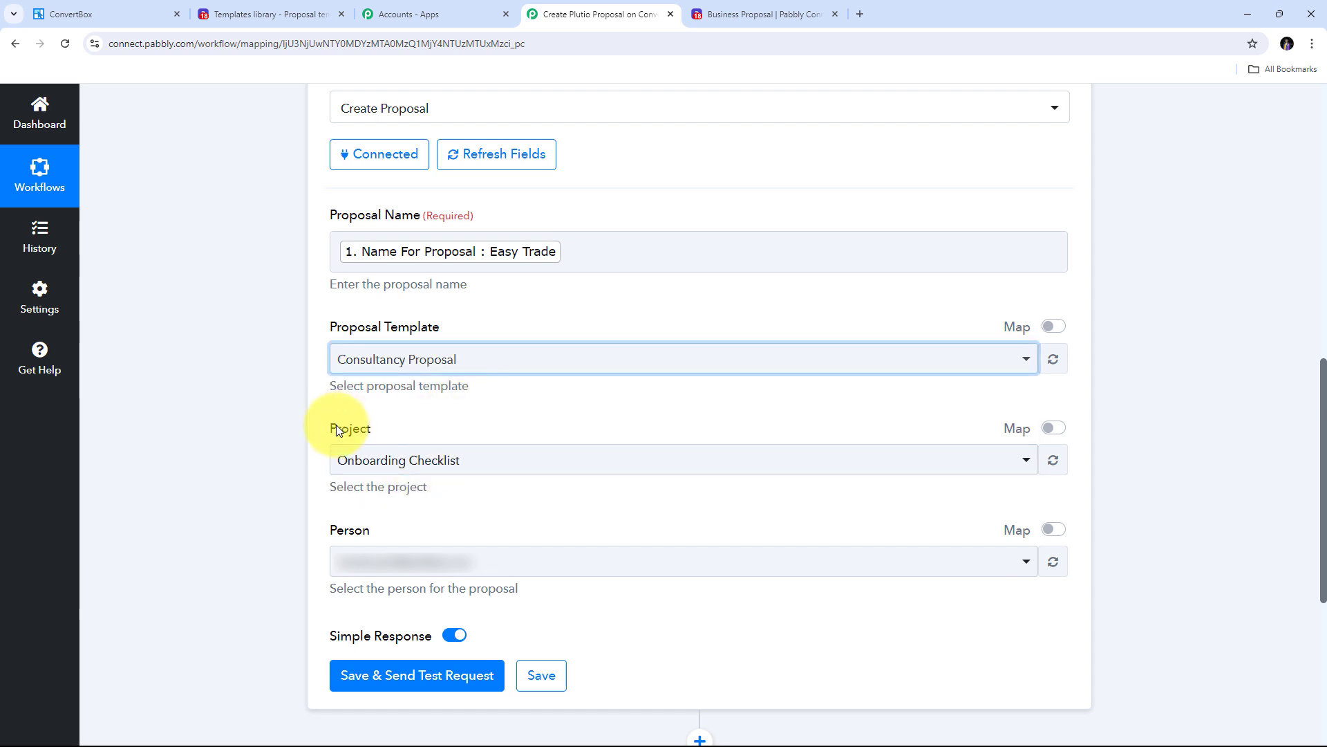
pyautogui.click(581, 468)
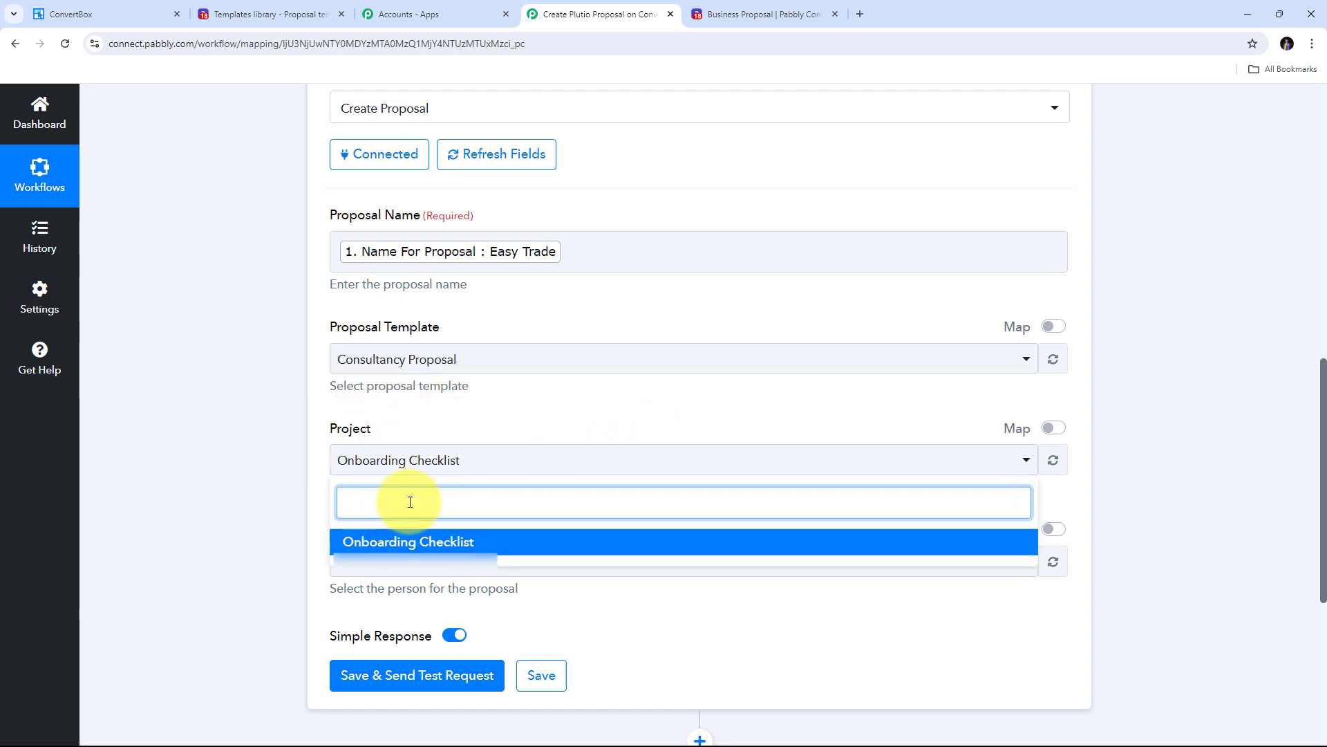
pyautogui.click(514, 544)
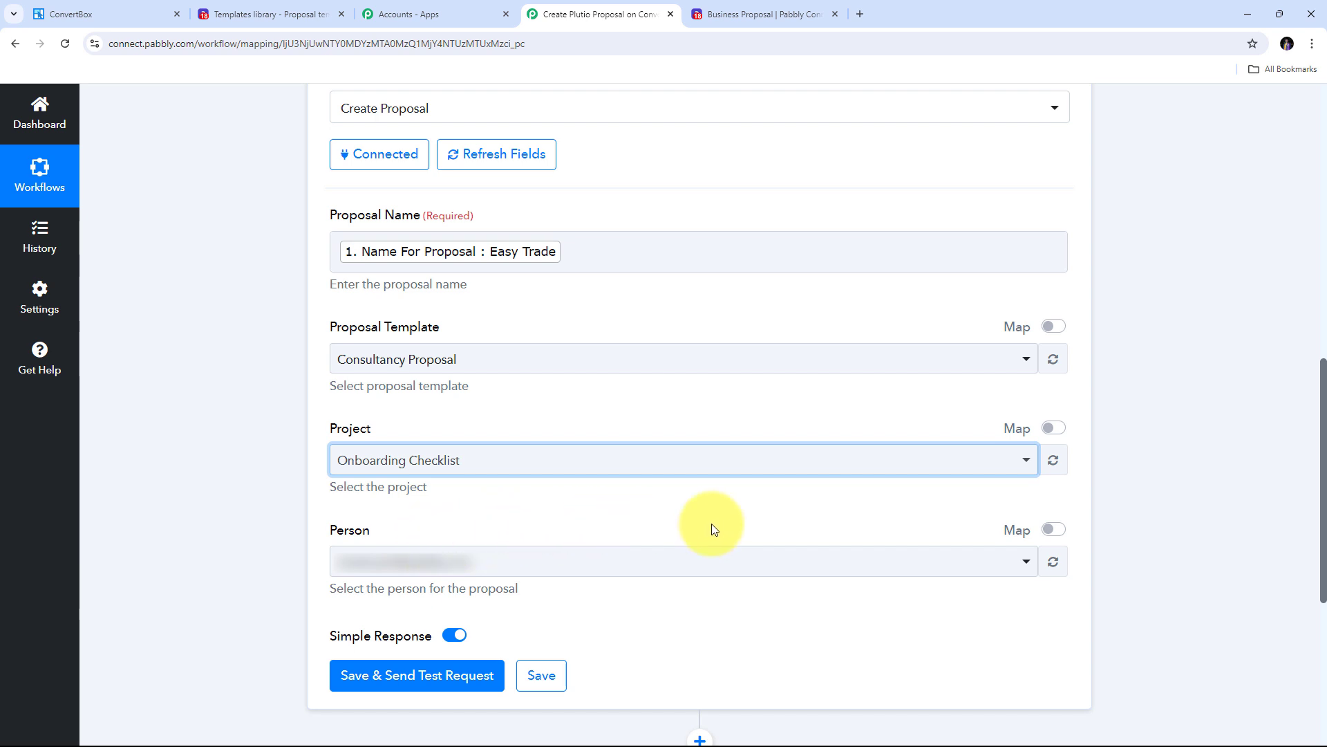
# Step: Enable mapping for the Person field and replace its value with the Id from the Plutio Create Person step
pyautogui.click(1062, 530)
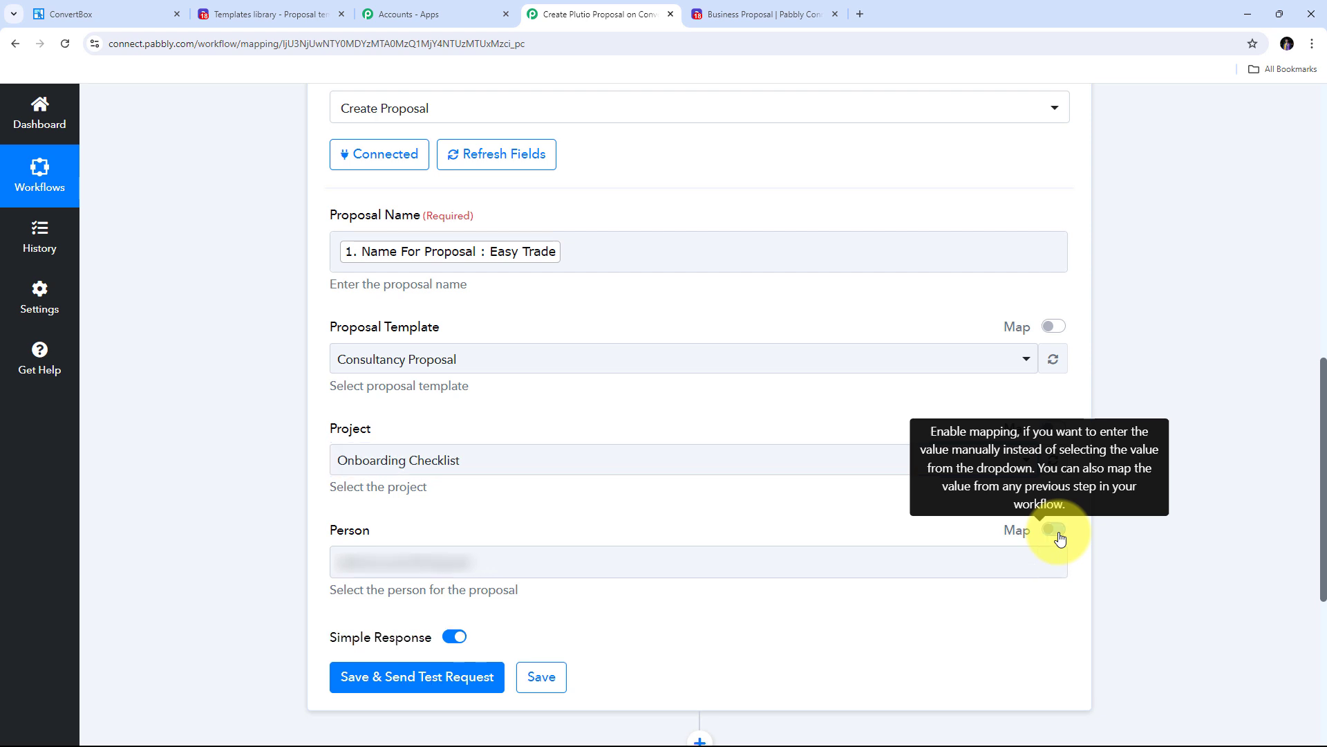
pyautogui.moveTo(499, 562); pyautogui.dragTo(285, 566)
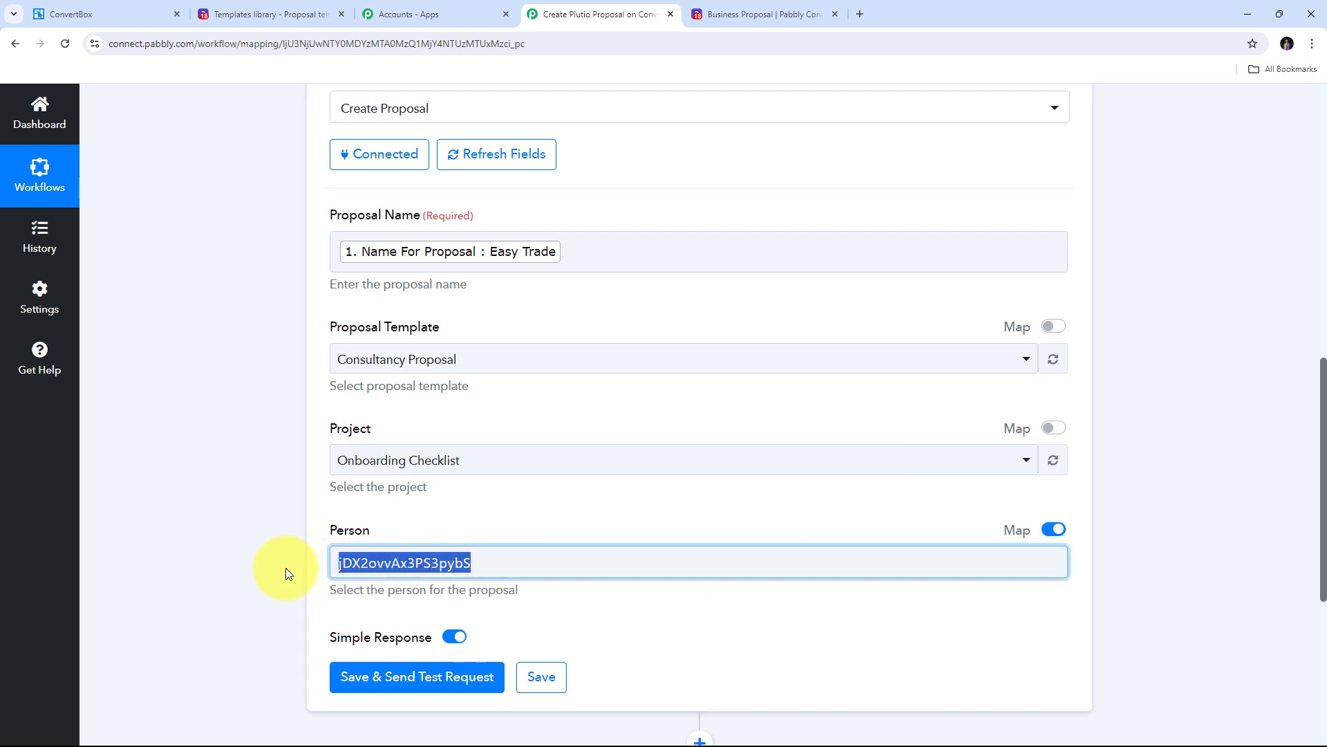
pyautogui.press('BackSpace')
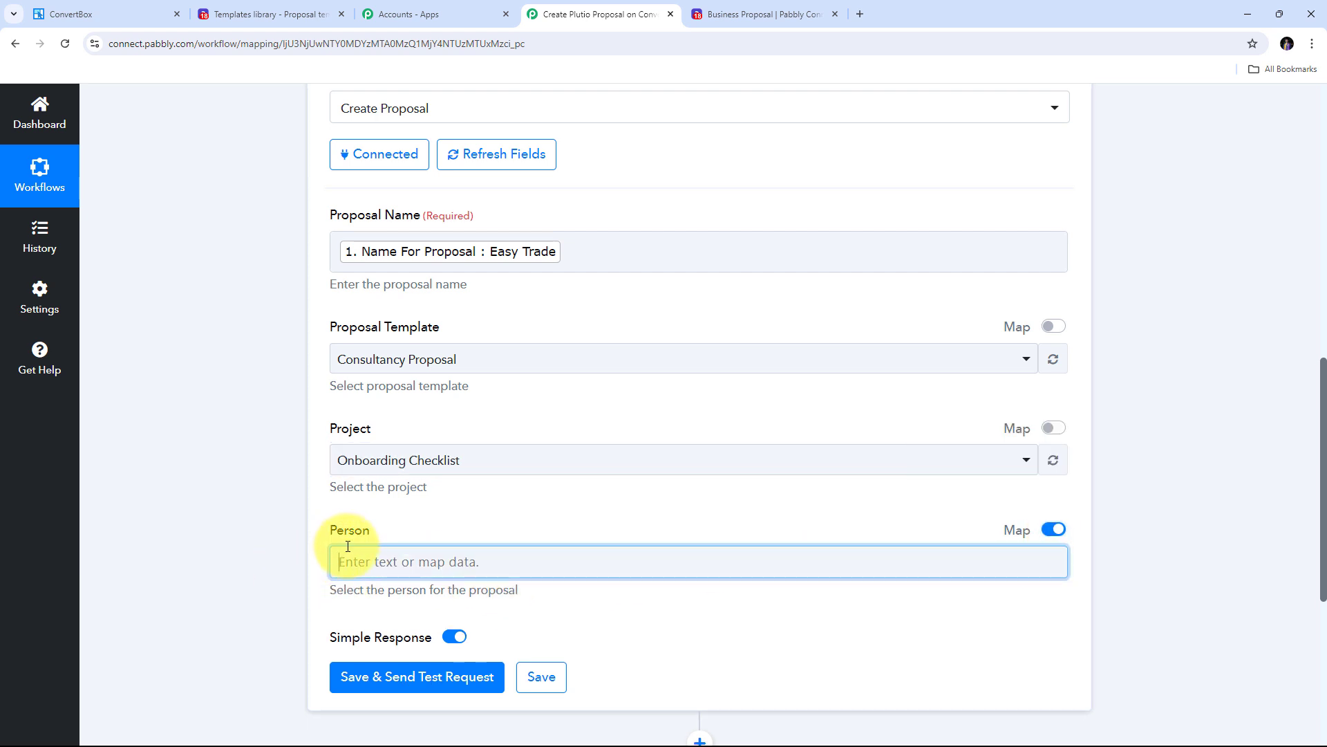
pyautogui.click(374, 560)
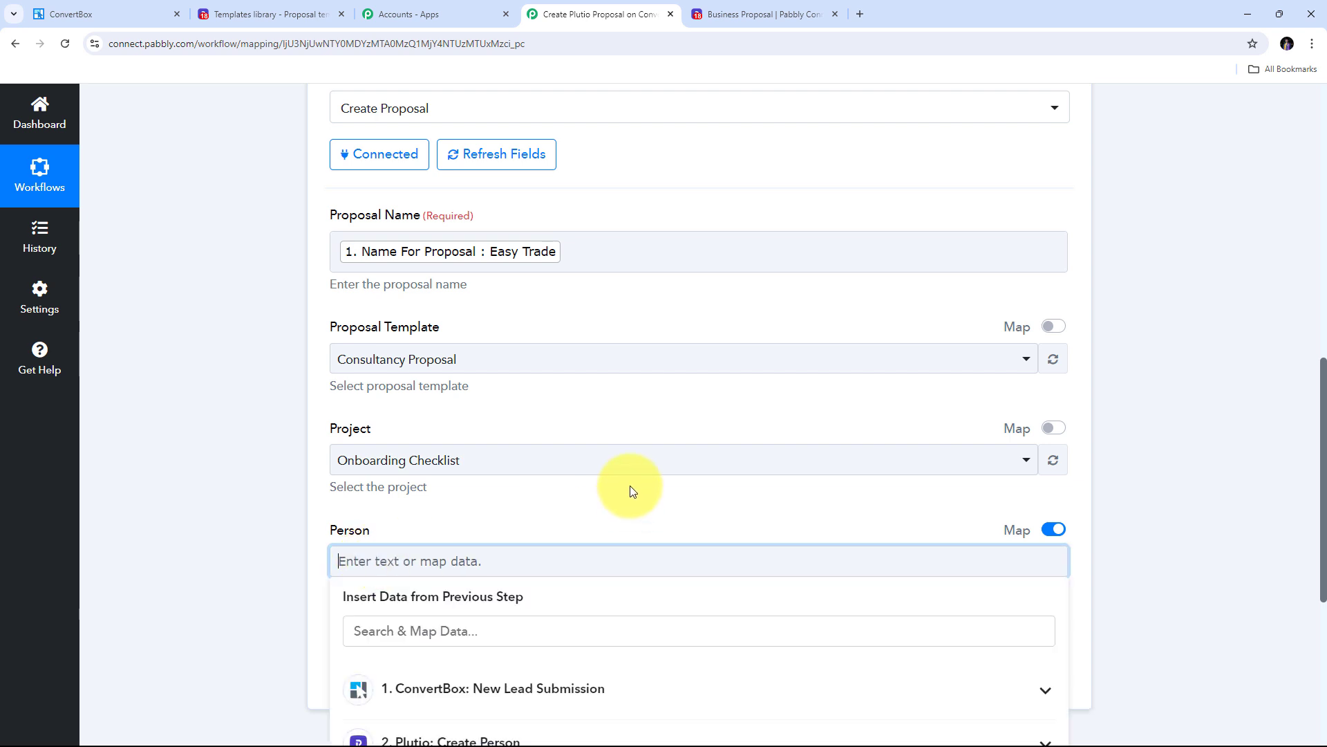
pyautogui.scroll(-2, 627, 487)
pyautogui.click(427, 610)
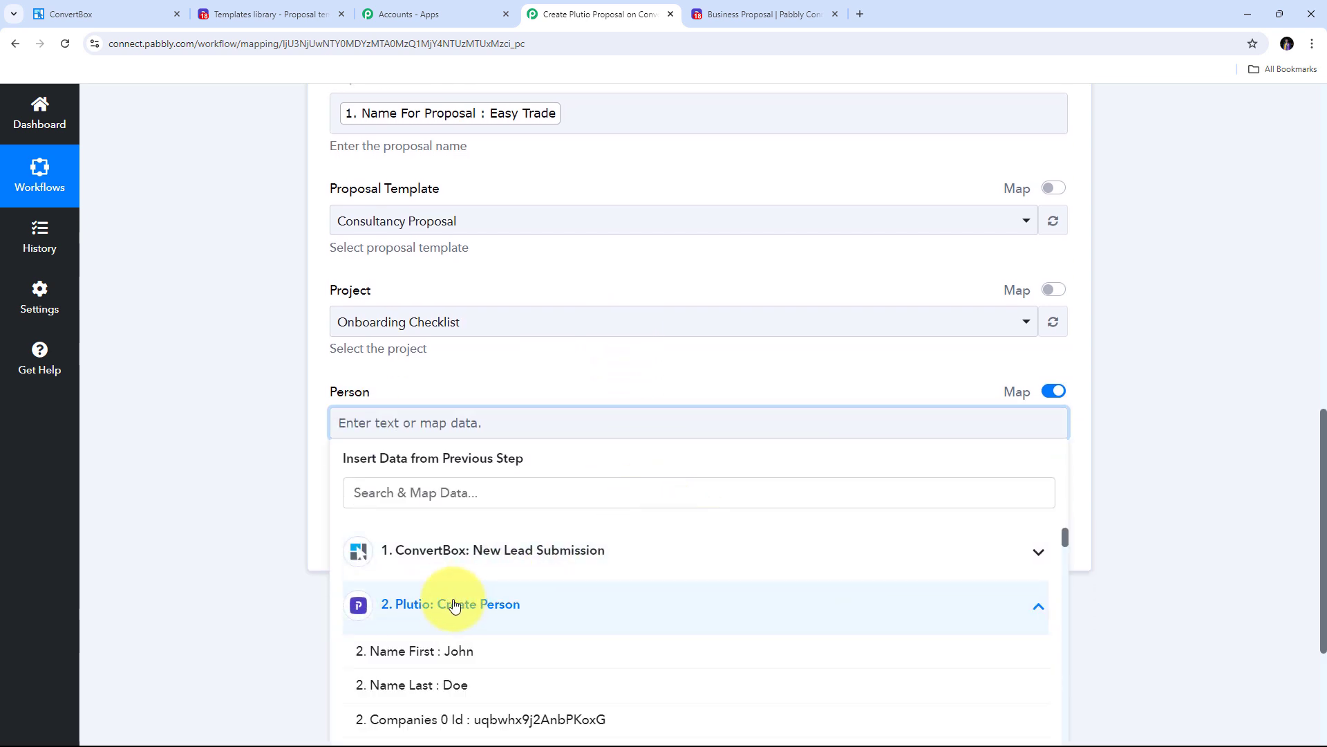
pyautogui.click(415, 492)
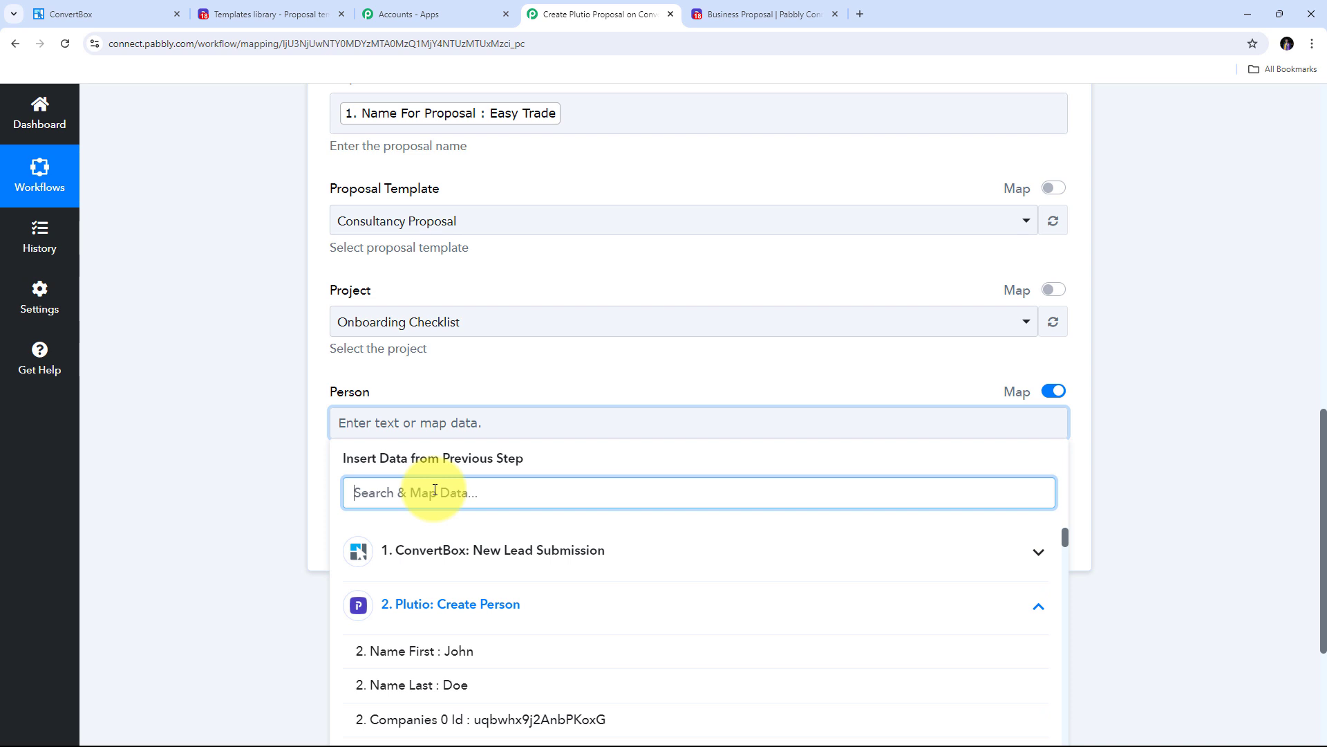
pyautogui.write('ID')
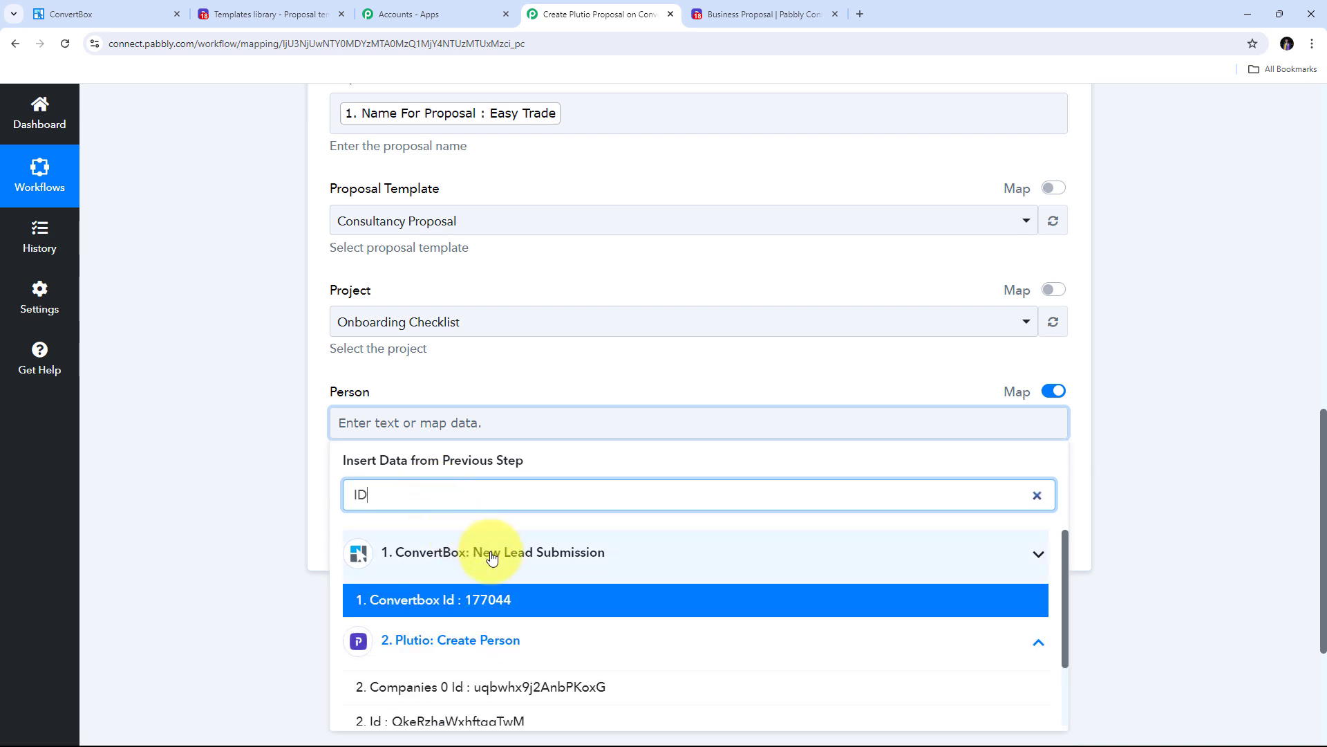
pyautogui.scroll(-2, 444, 628)
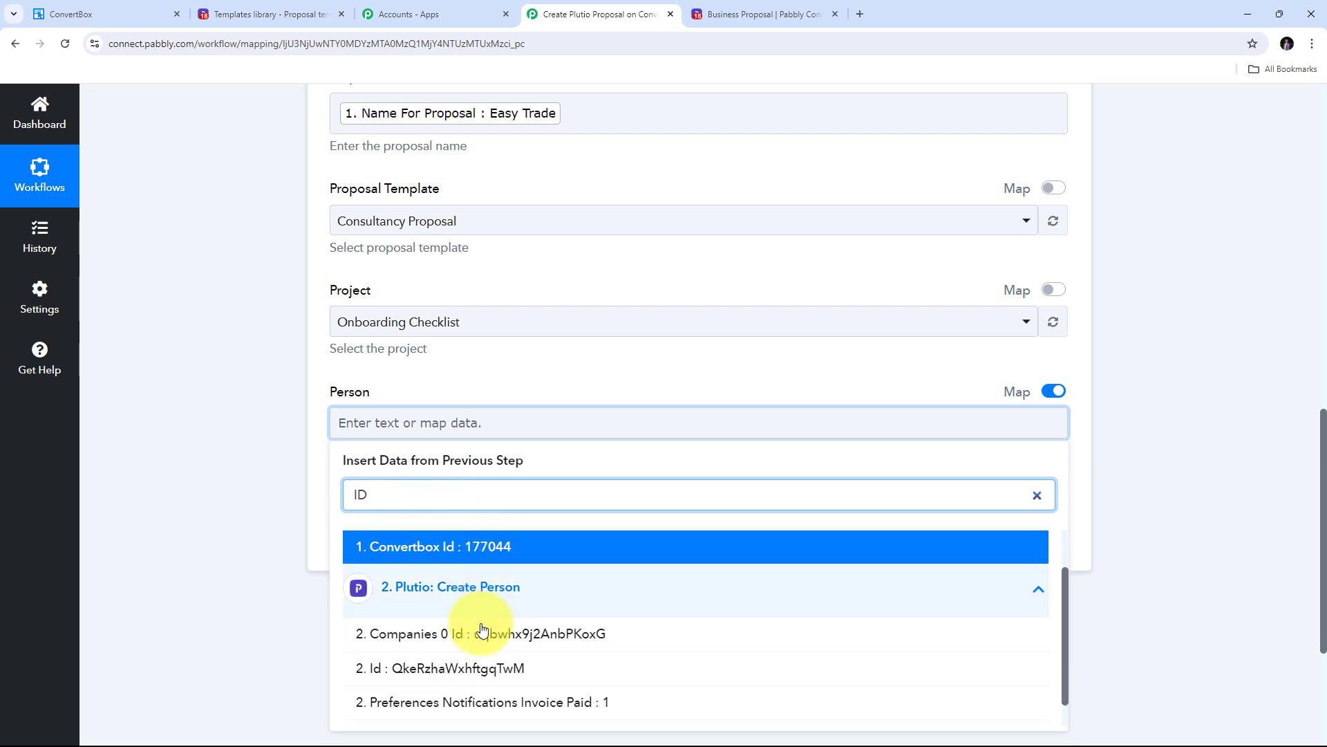
pyautogui.click(437, 659)
pyautogui.click(483, 354)
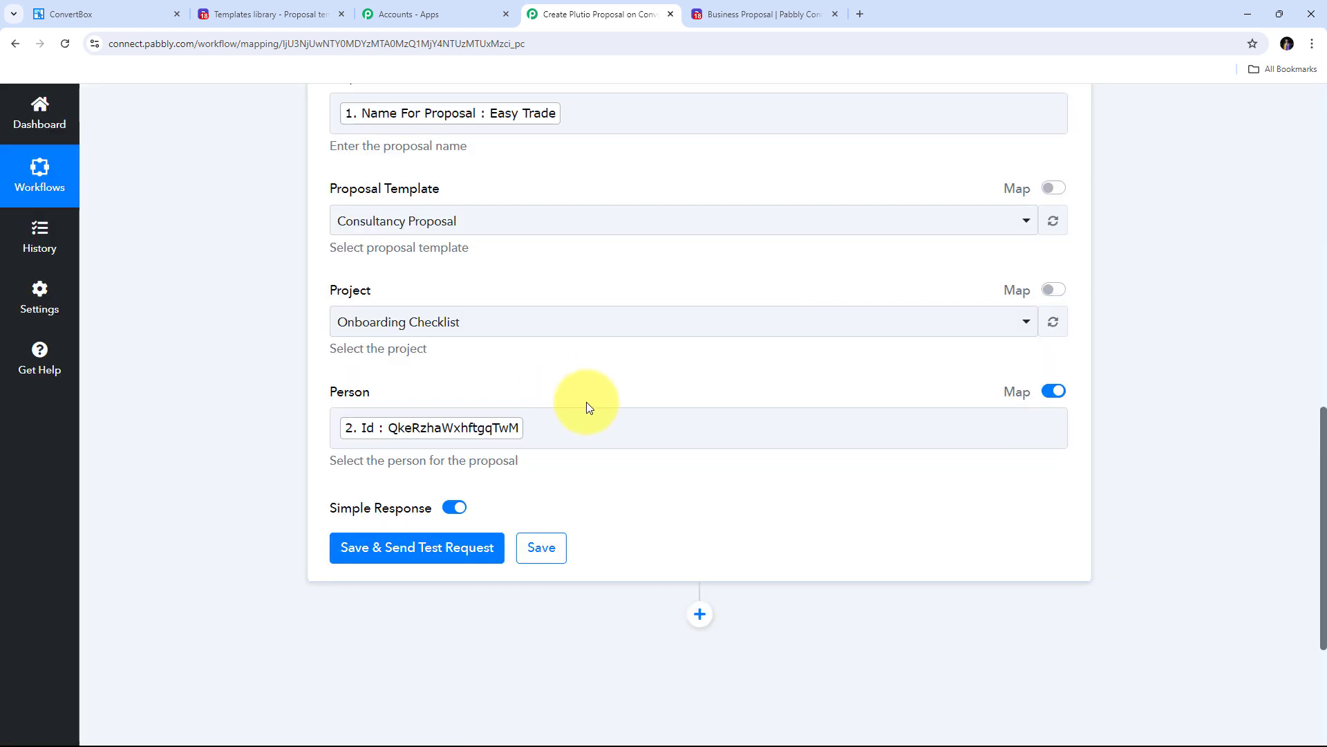
# Step: Save the Create Proposal action with a test request and review the response received from Plutio
pyautogui.scroll(2, 635, 375)
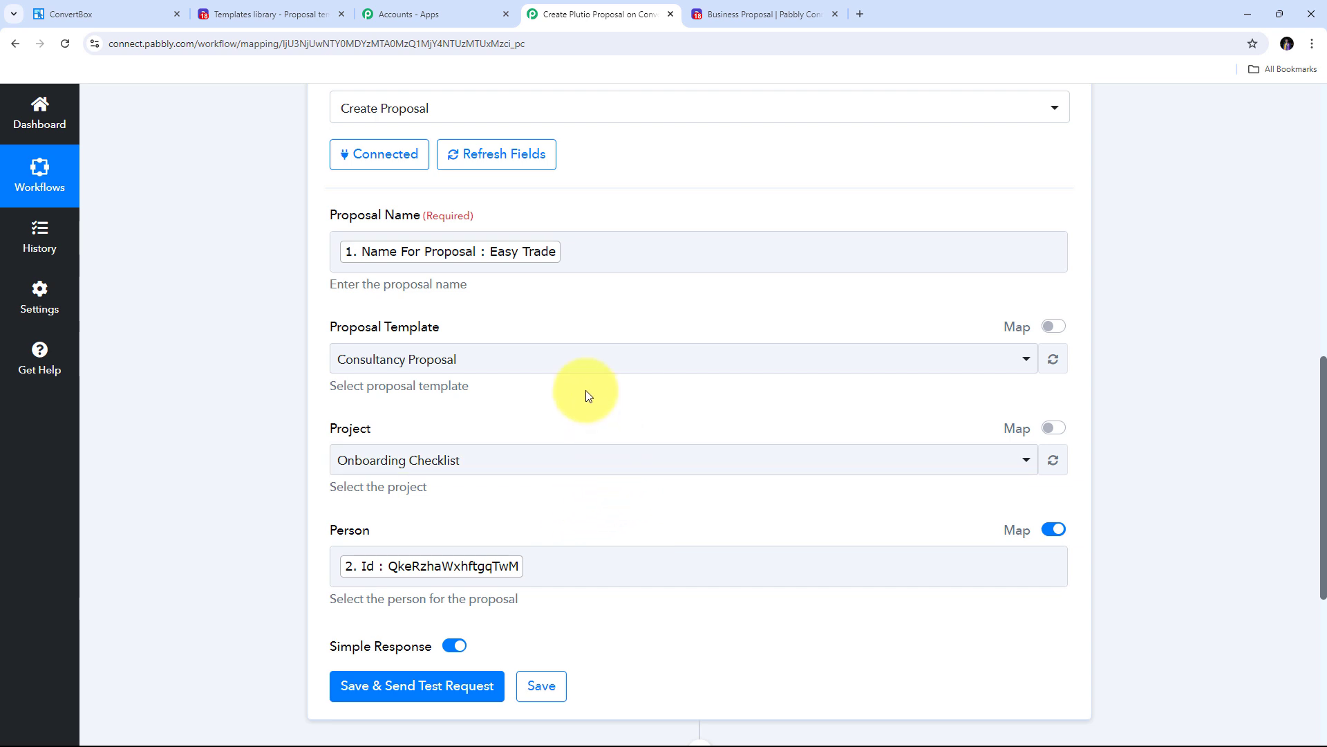
pyautogui.scroll(-3, 586, 390)
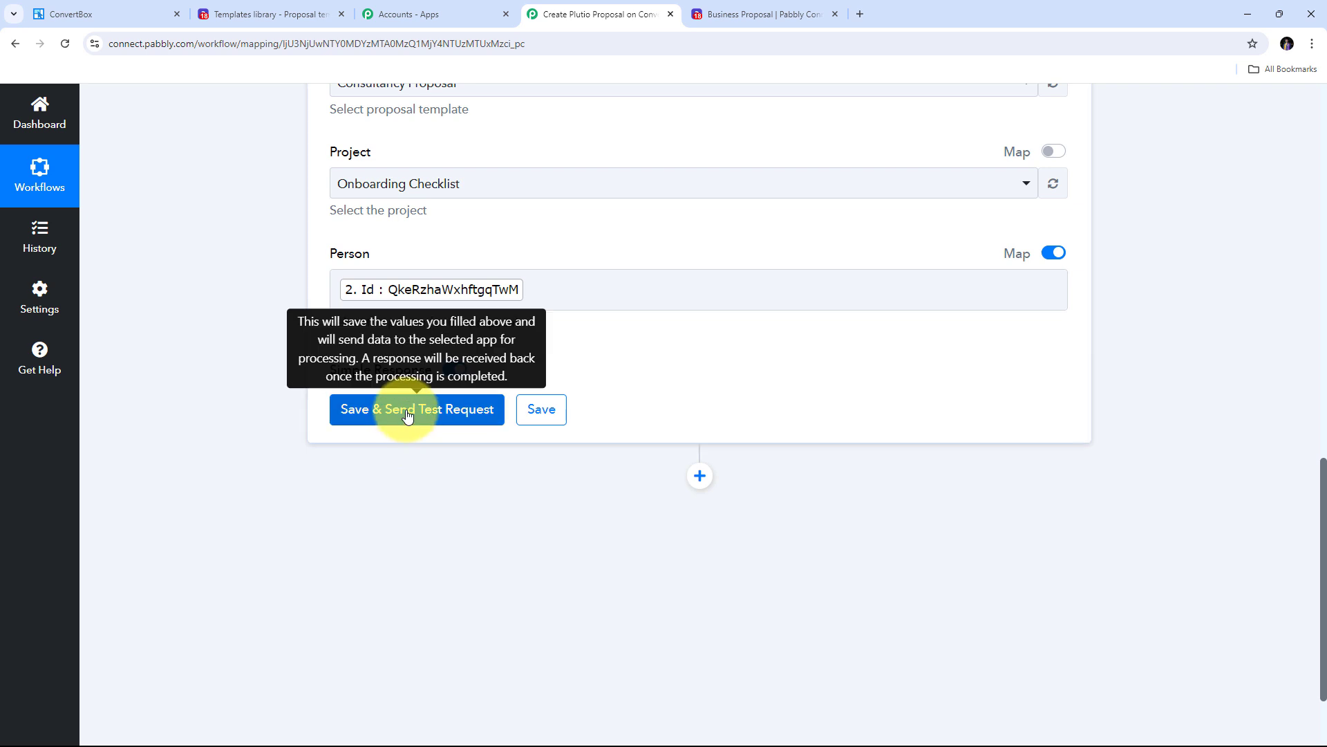
pyautogui.click(407, 413)
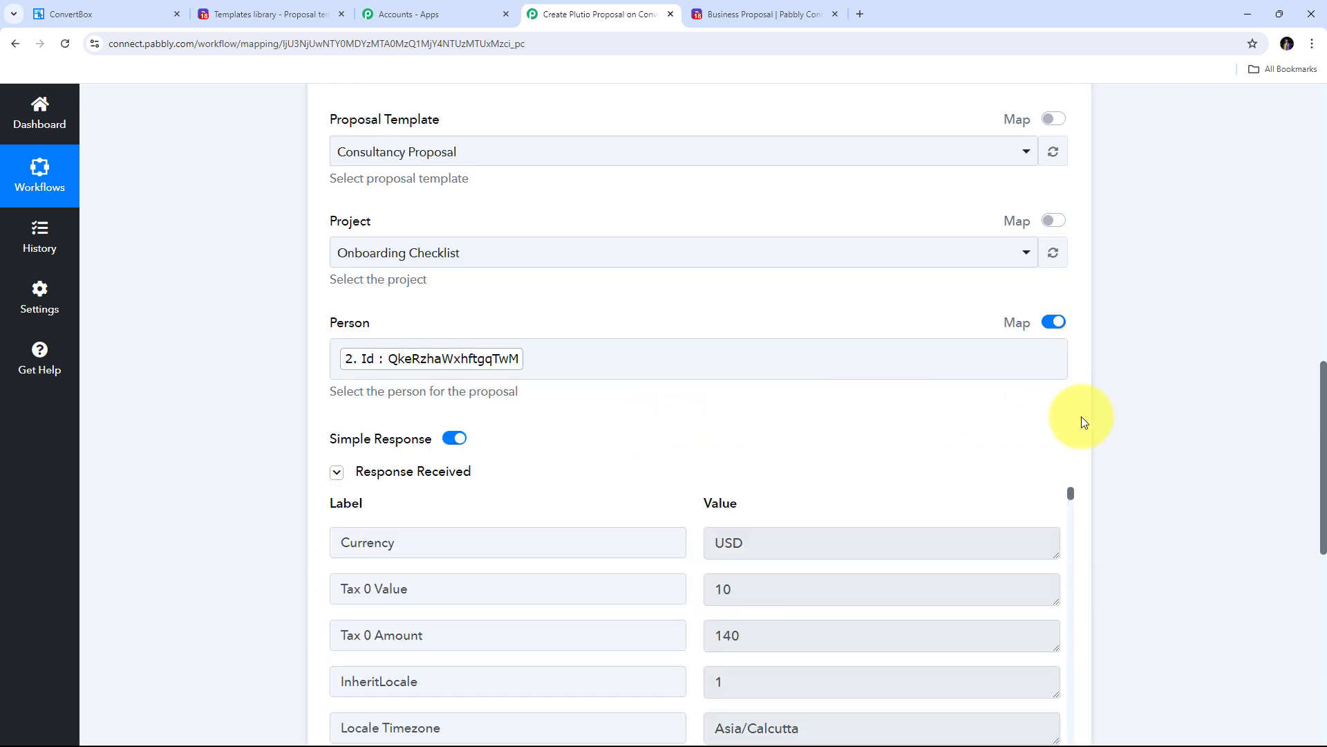
pyautogui.scroll(-3, 1159, 376)
pyautogui.scroll(-1, 1159, 375)
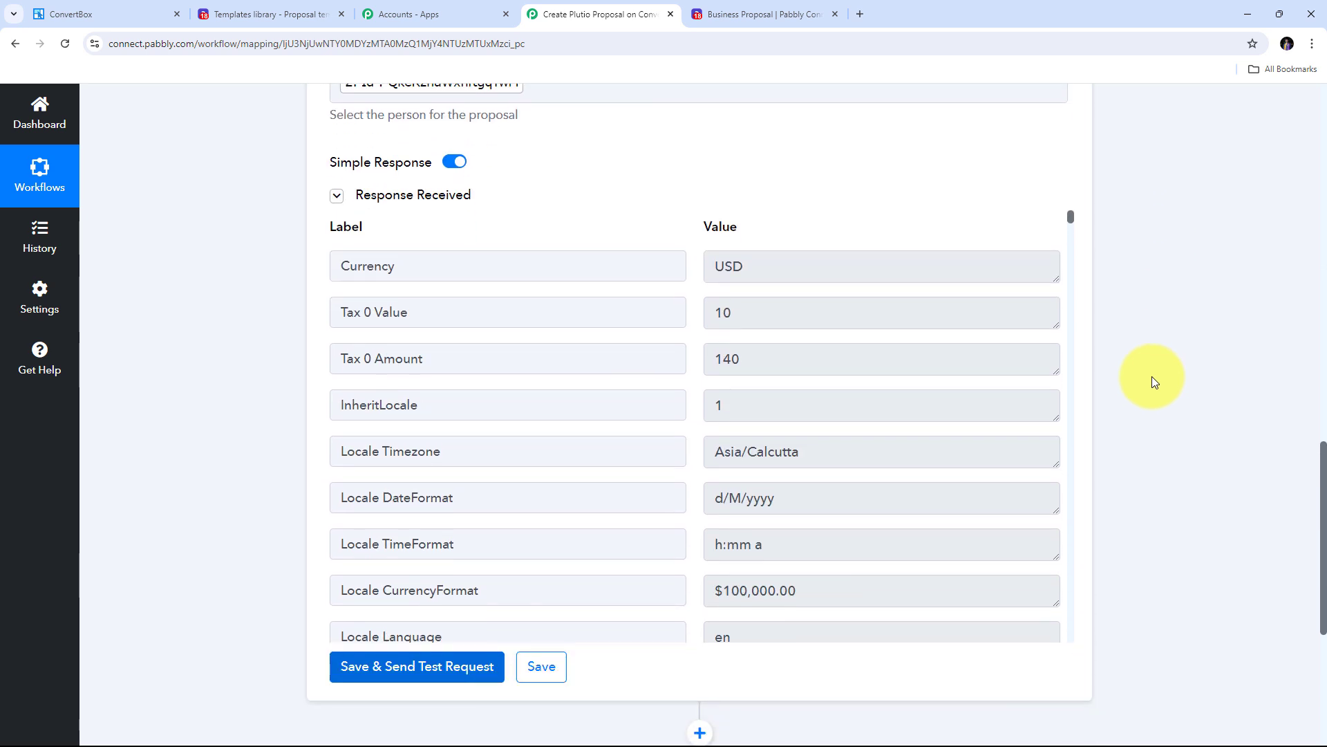
pyautogui.scroll(-6, 706, 331)
pyautogui.scroll(-3, 707, 331)
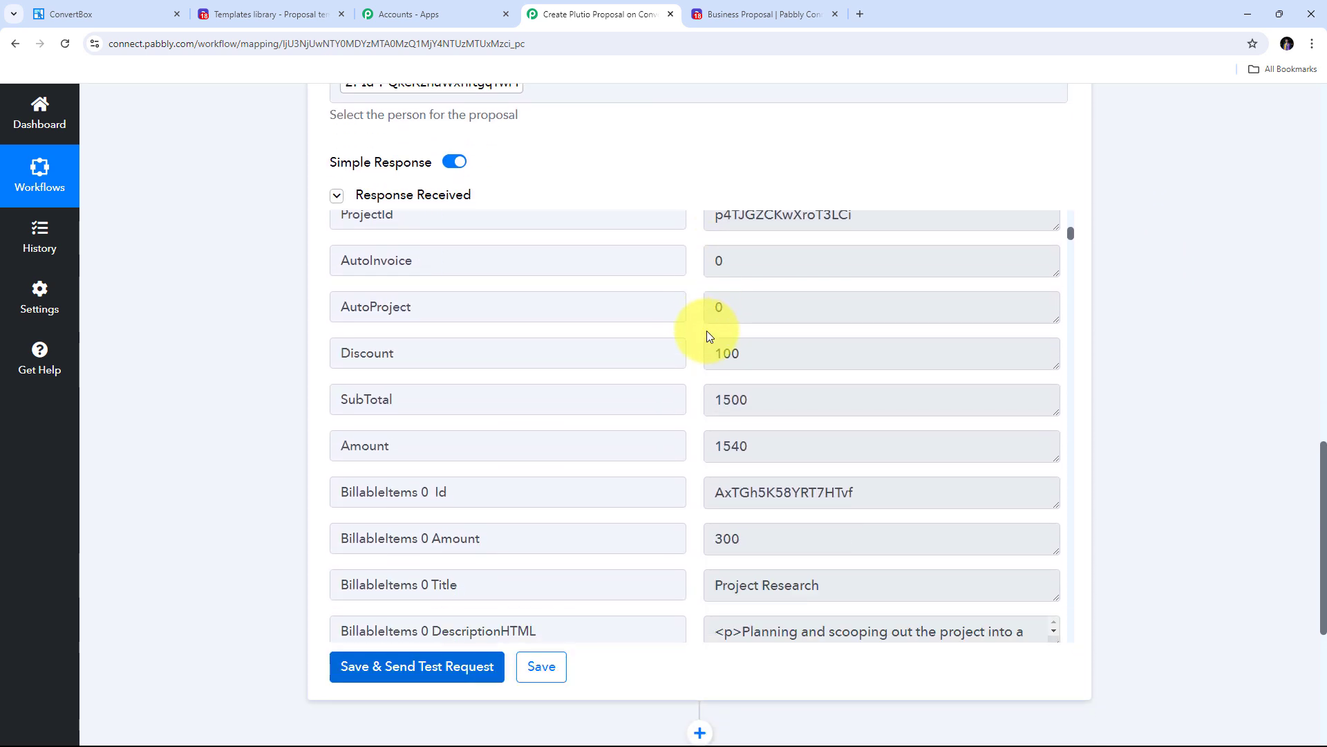
pyautogui.scroll(7, 707, 330)
pyautogui.scroll(3, 708, 332)
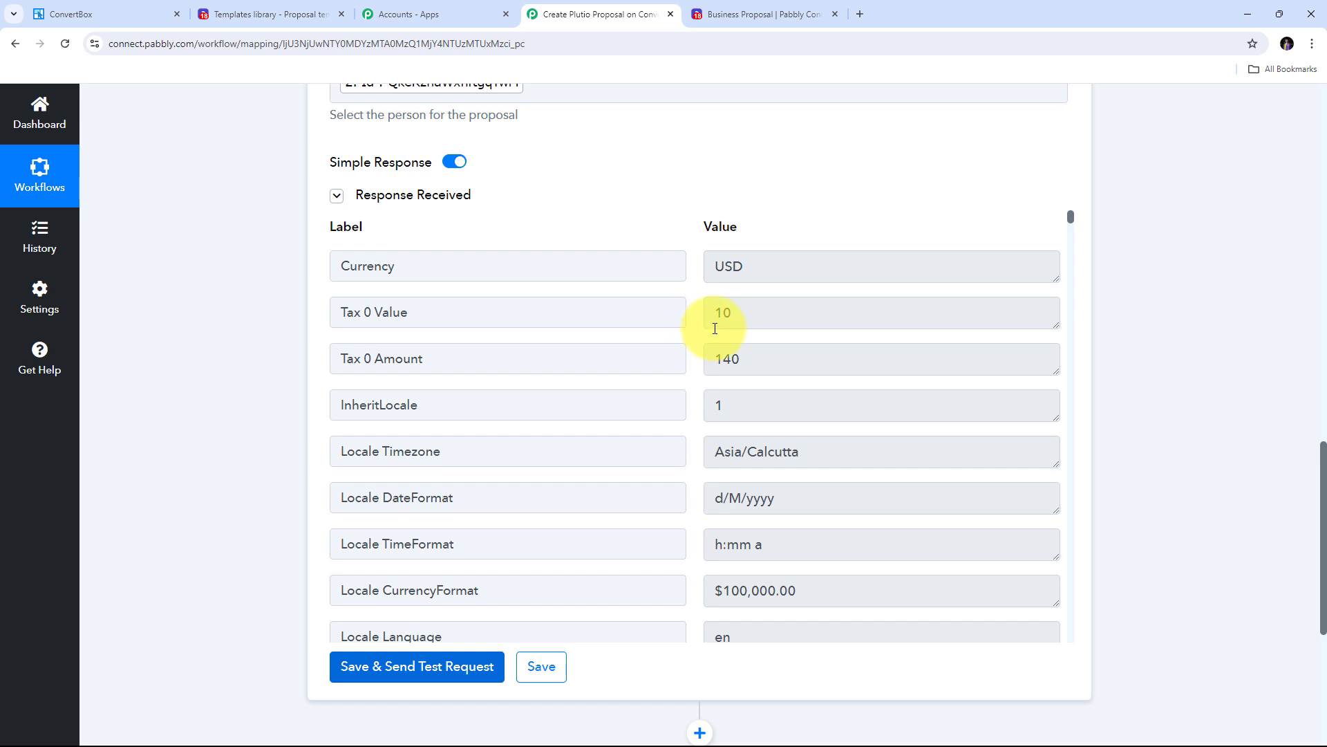
# Step: Switch to Plutio and open the Easy Trade proposal to check its client details, line items and totals
pyautogui.click(235, 14)
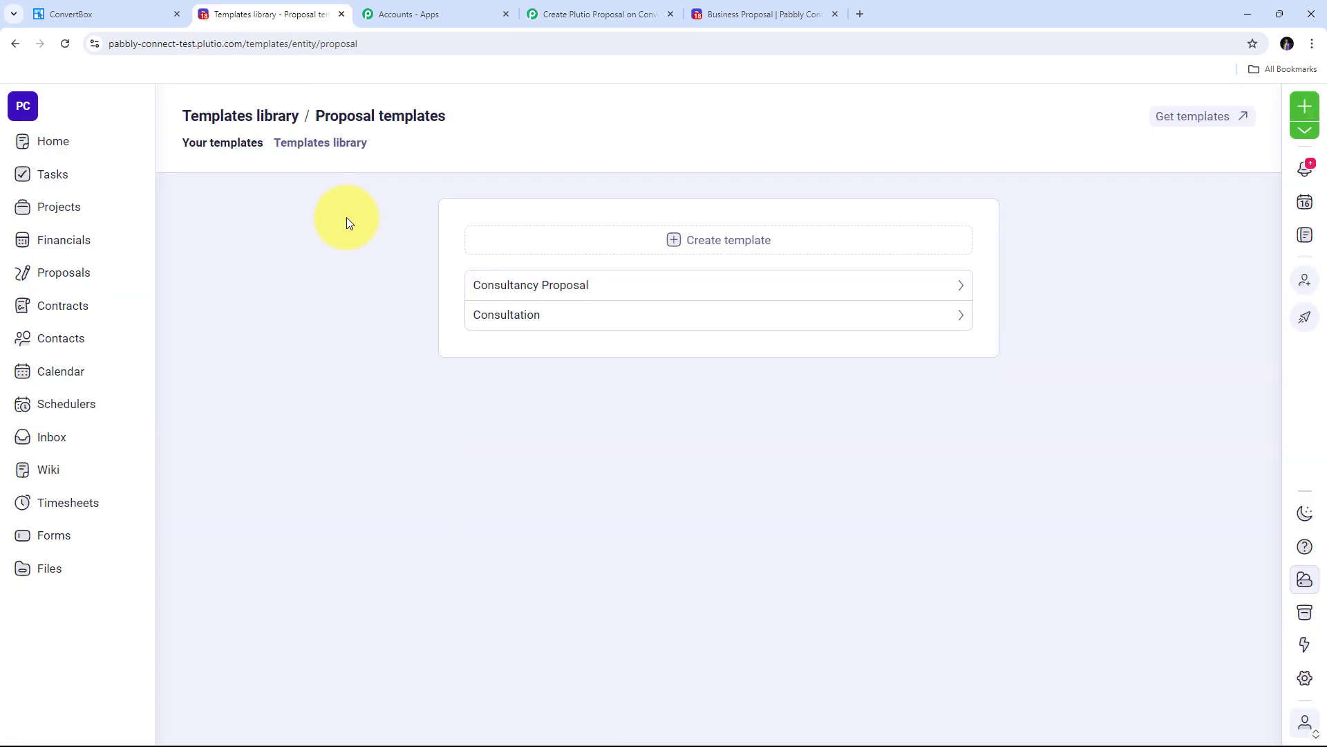
pyautogui.click(51, 271)
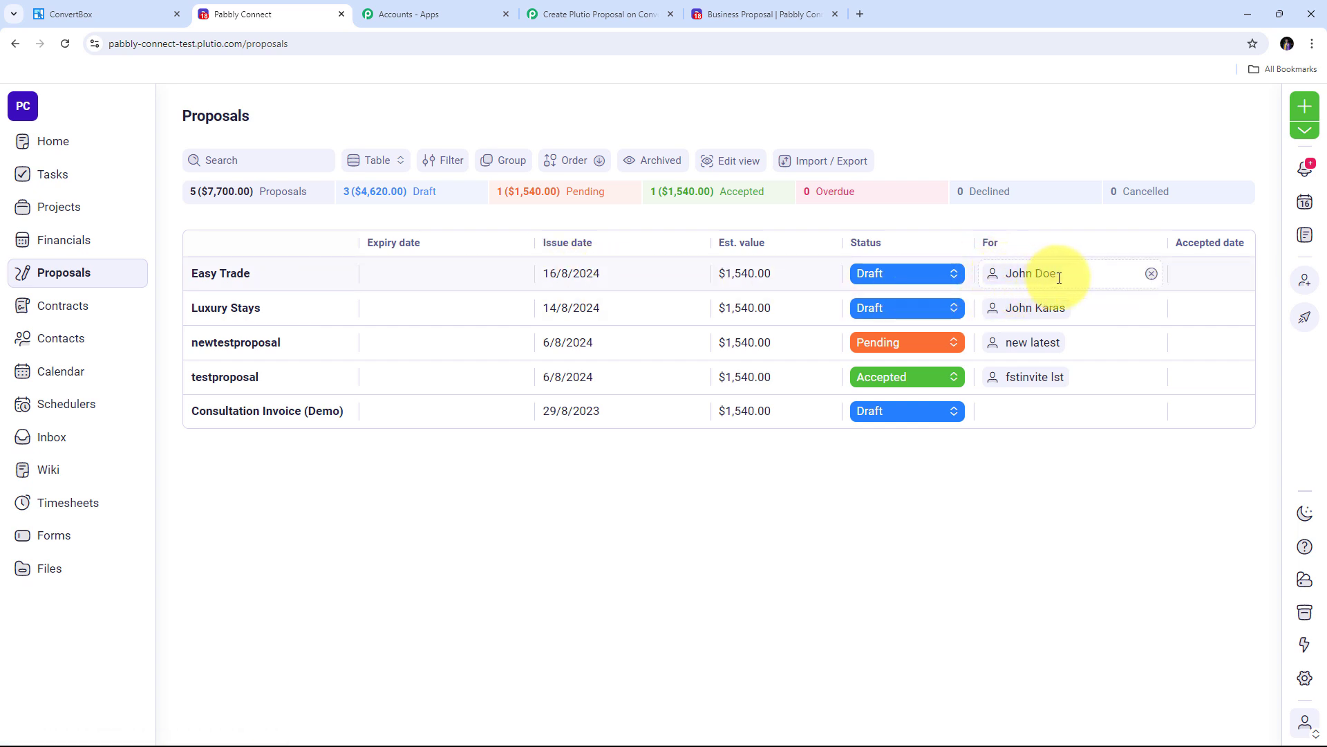
pyautogui.click(226, 275)
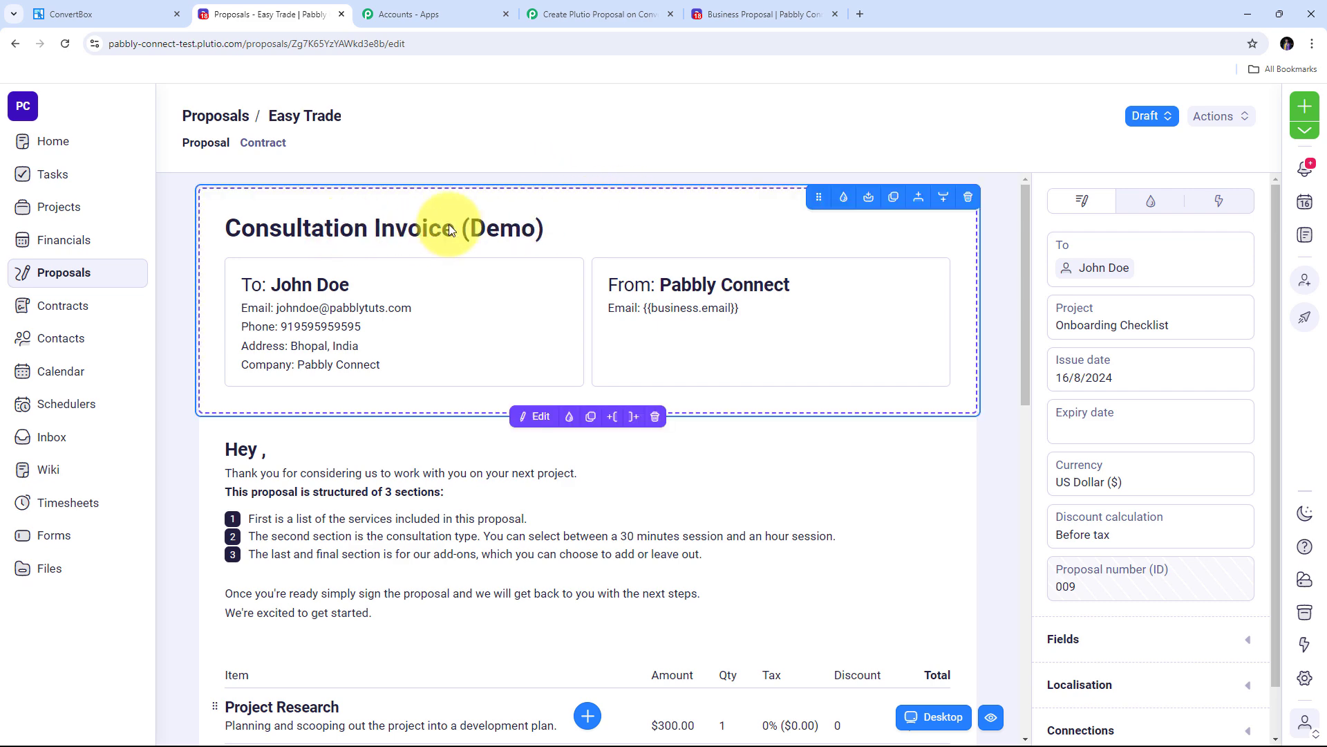
pyautogui.scroll(-10, 474, 227)
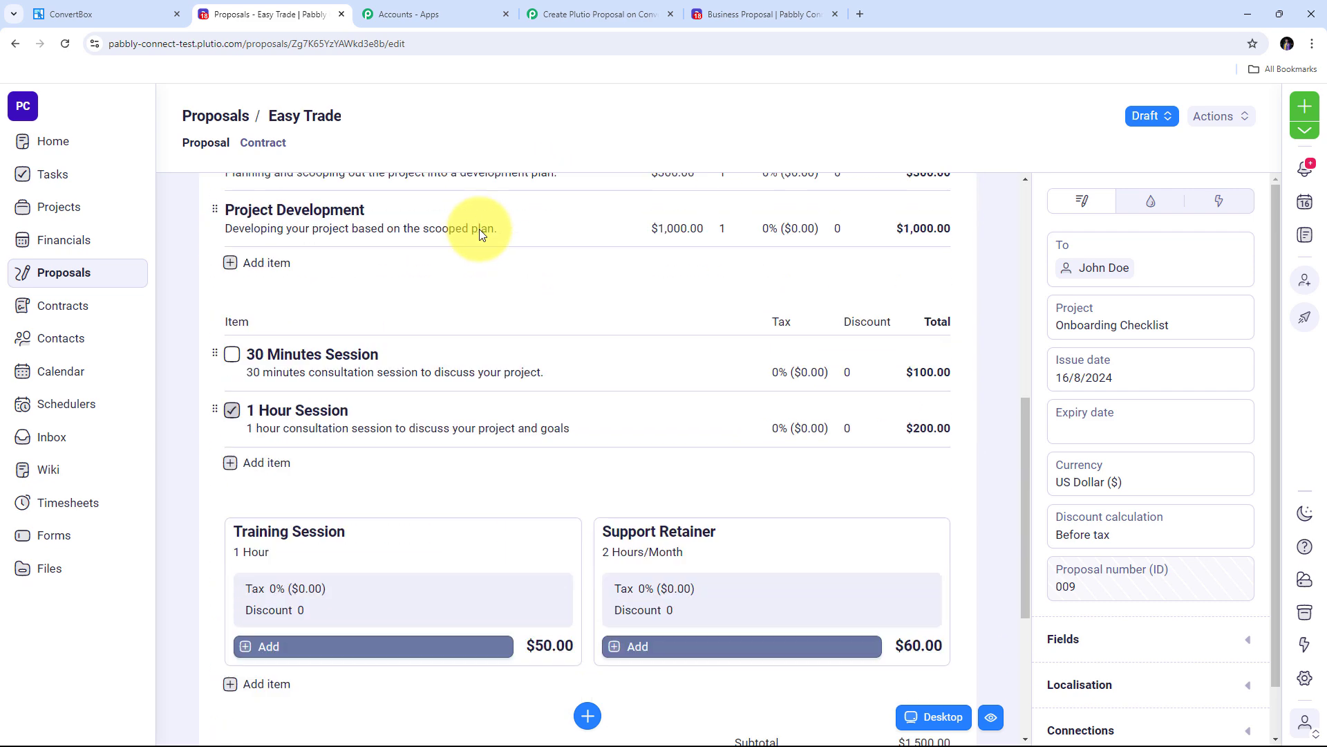
pyautogui.scroll(-1, 479, 229)
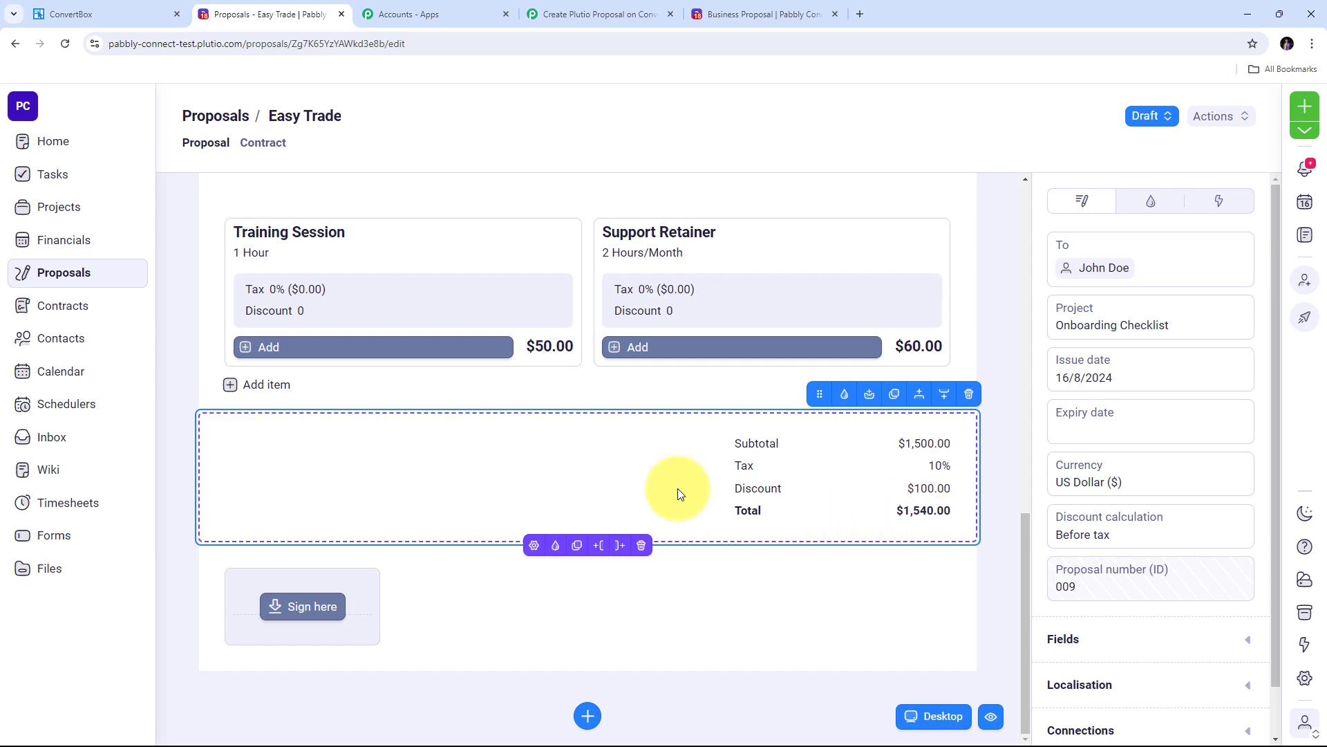
# Step: Review the service items and totals in the Easy Trade proposal, briefly checking the ConvertBox page before returning to Plutio
pyautogui.scroll(1, 678, 488)
pyautogui.scroll(-1, 677, 488)
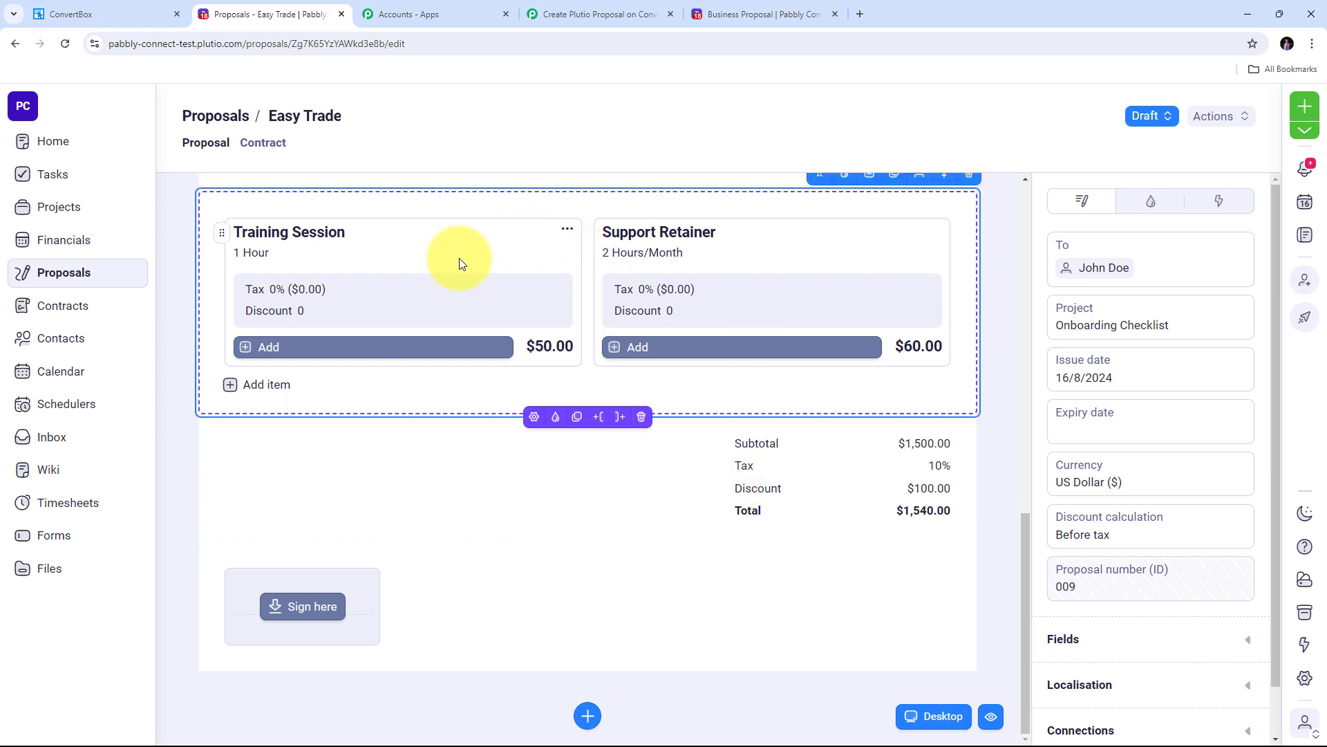
pyautogui.click(124, 14)
pyautogui.click(263, 8)
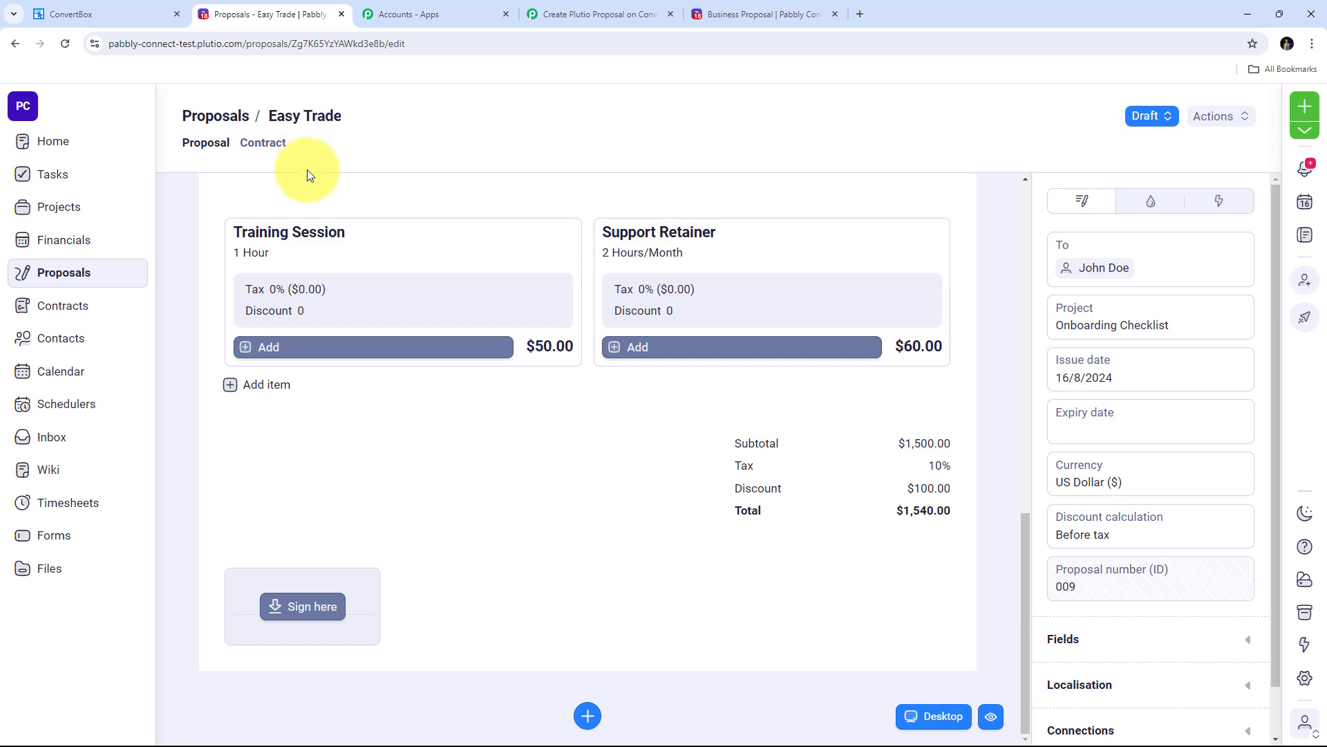
# Step: Switch to the Pabbly Connect workflow and review its ConvertBox trigger and the Plutio Create Person and Create Proposal actions
pyautogui.click(562, 14)
pyautogui.click(115, 448)
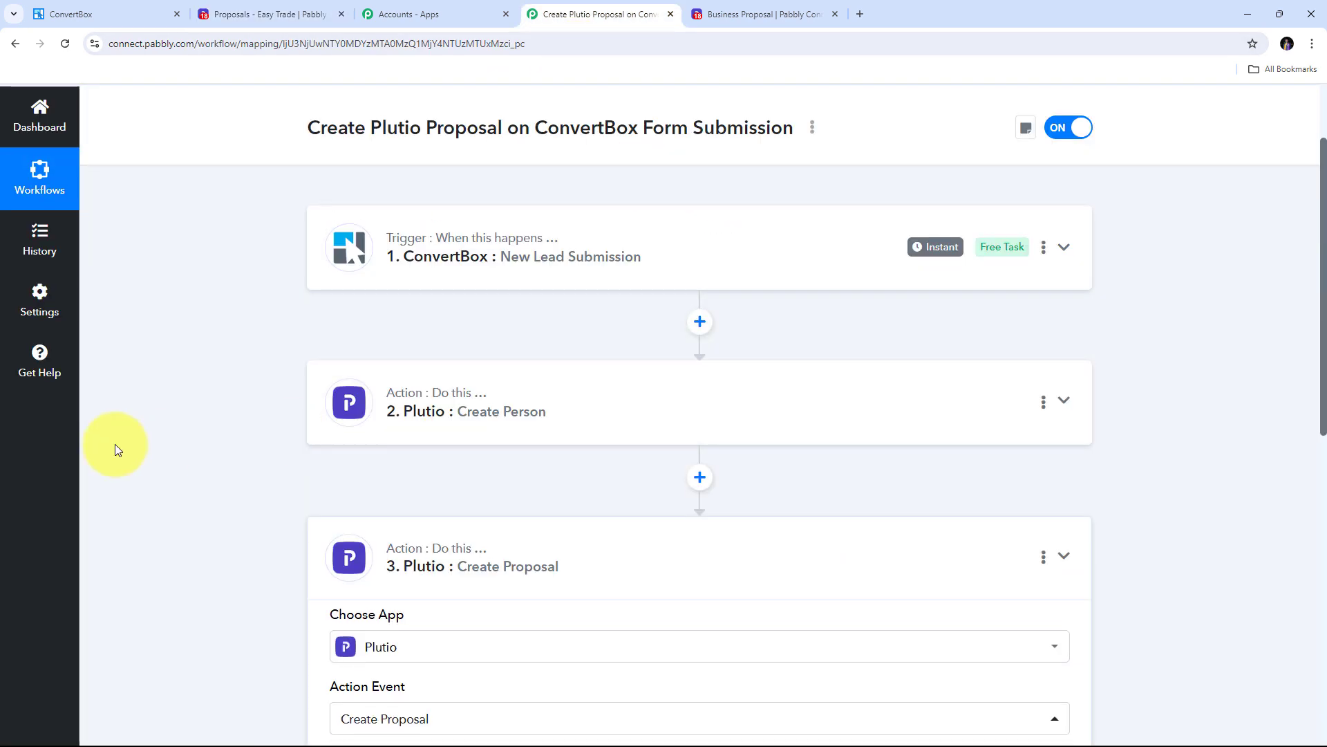
pyautogui.scroll(1, 196, 420)
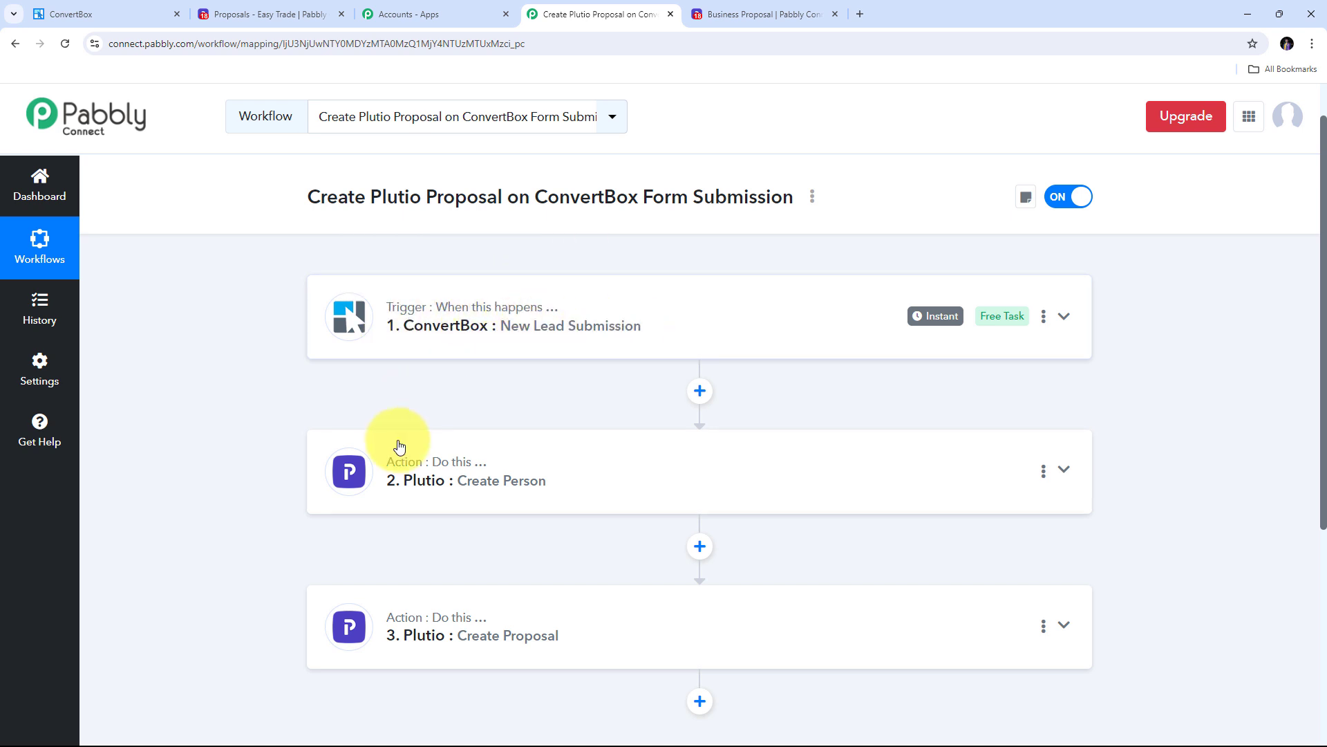
pyautogui.scroll(-2, 293, 399)
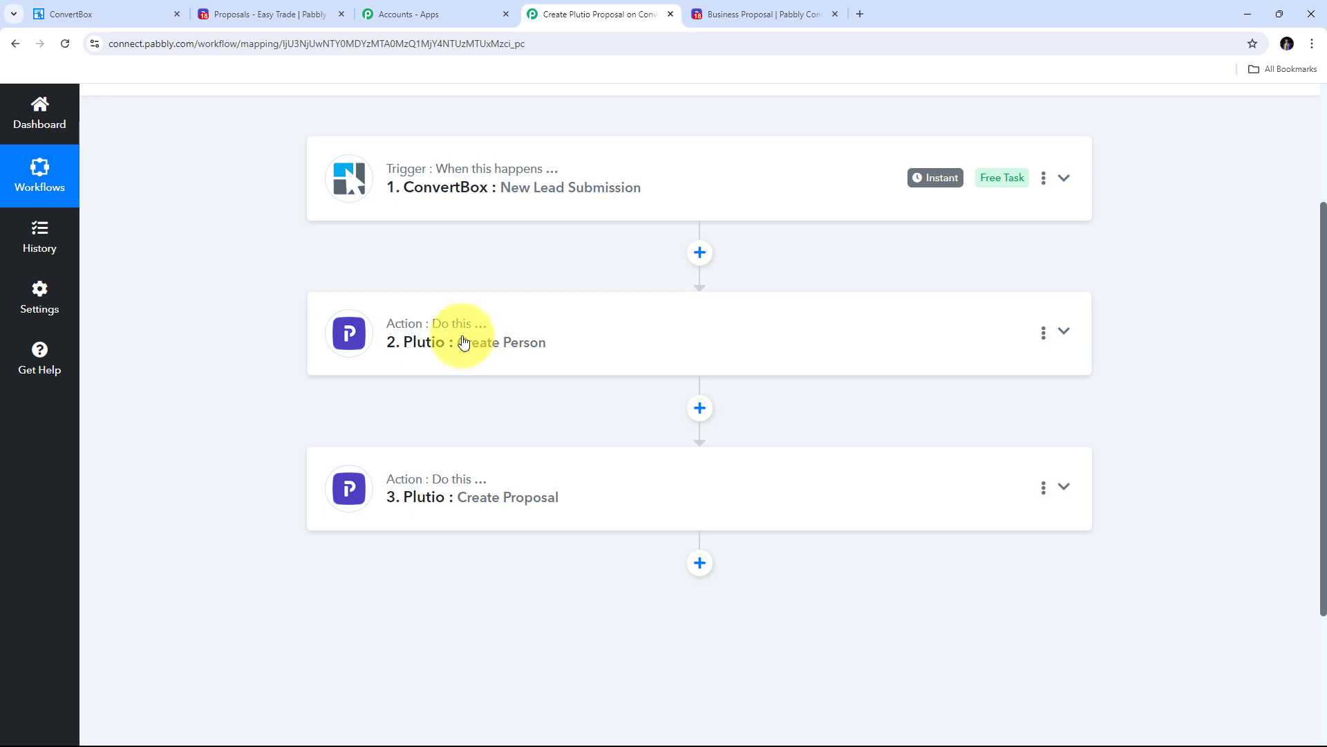
pyautogui.moveTo(419, 331)
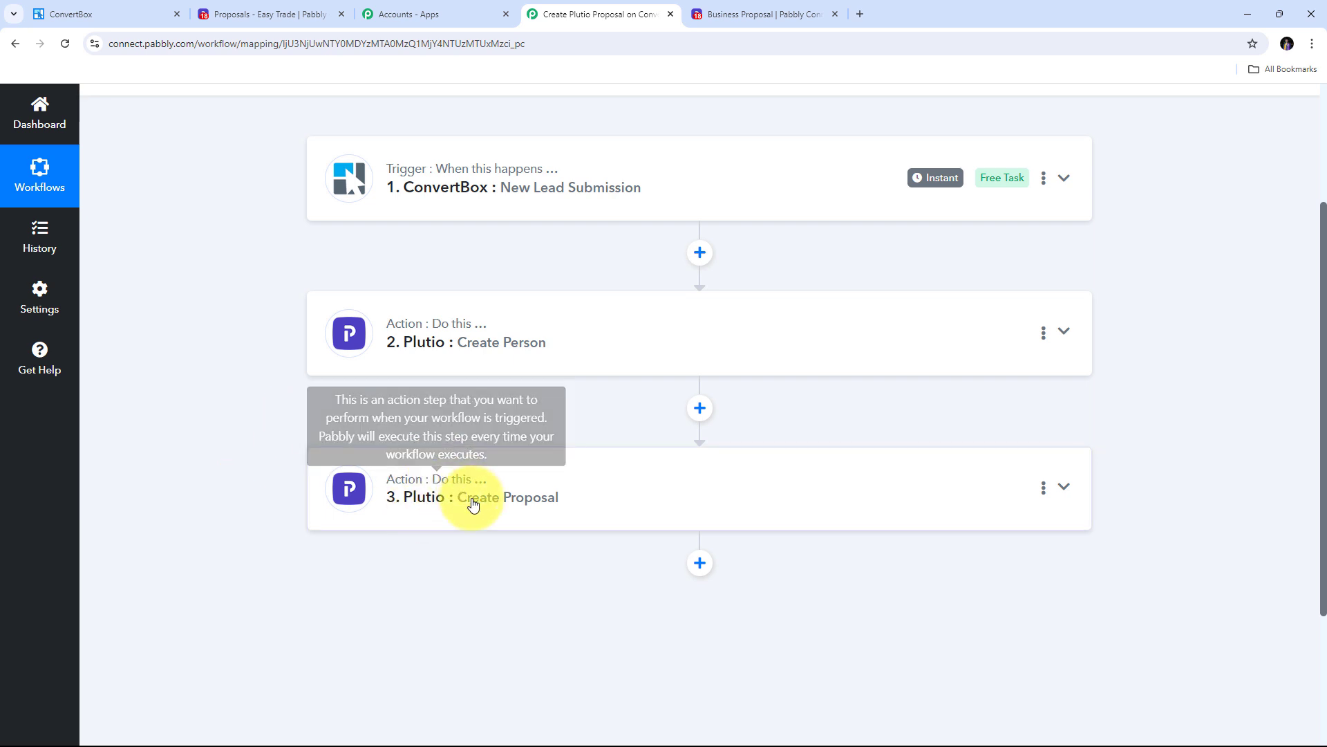
pyautogui.scroll(-1, 292, 434)
pyautogui.scroll(3, 292, 434)
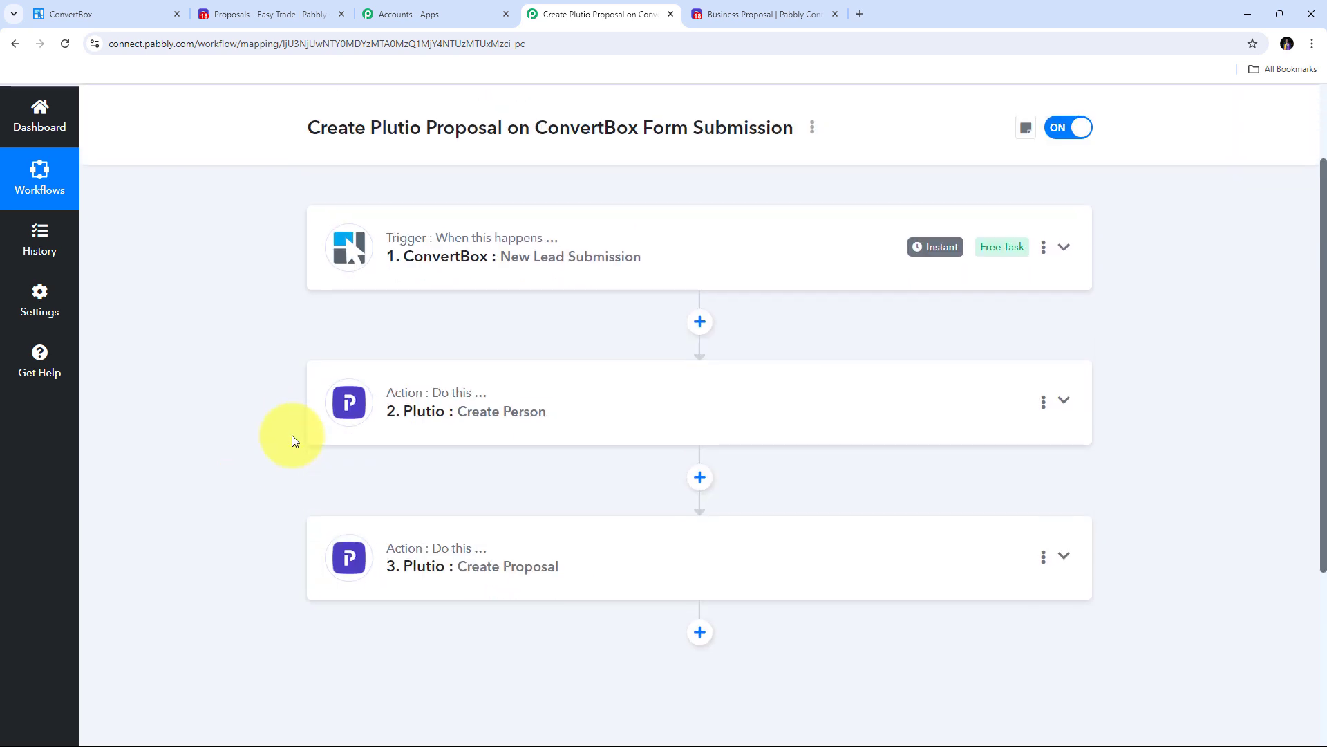
pyautogui.scroll(1, 292, 434)
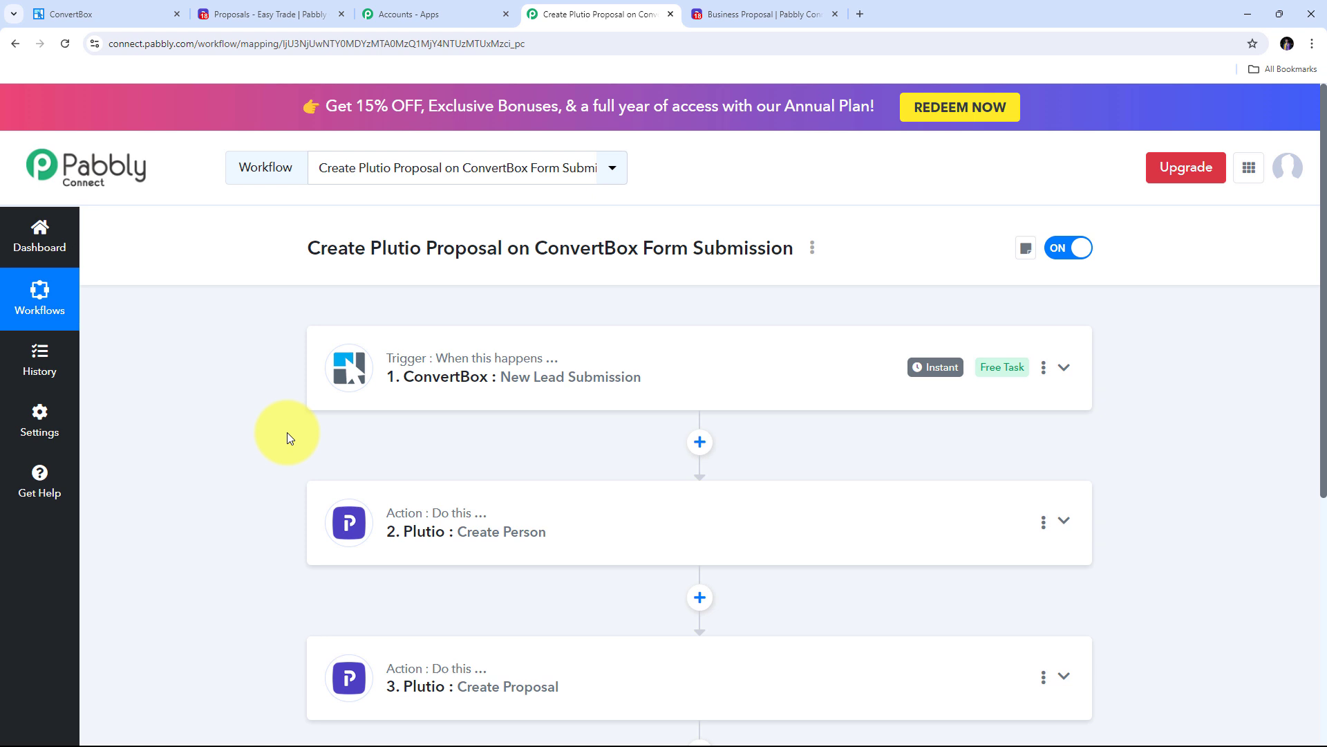